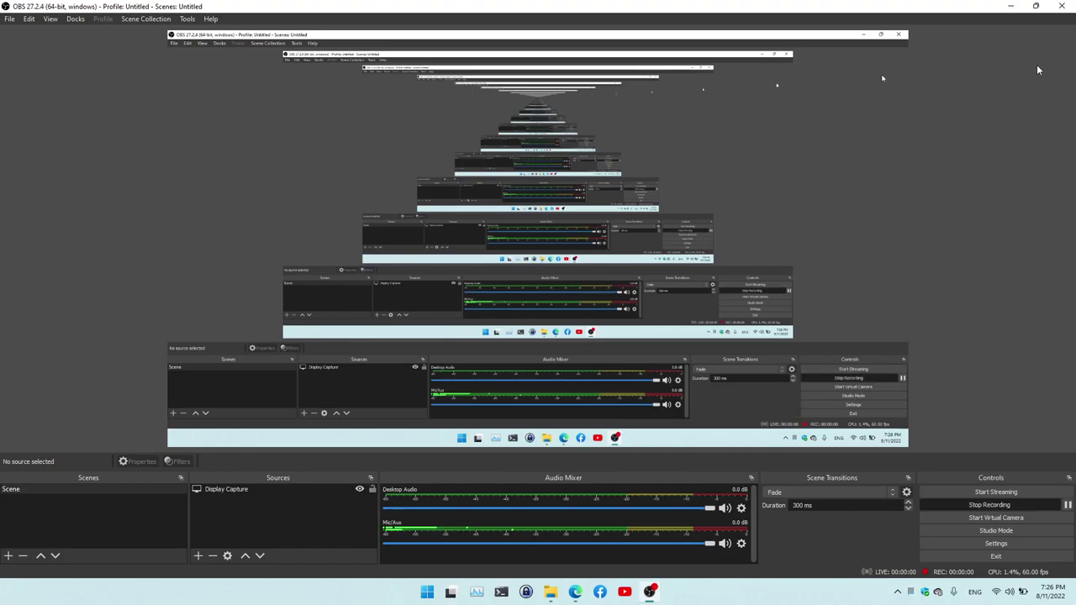
Start the OBS recording and minimize OBS to reveal the Test spreadsheet
click(1011, 5)
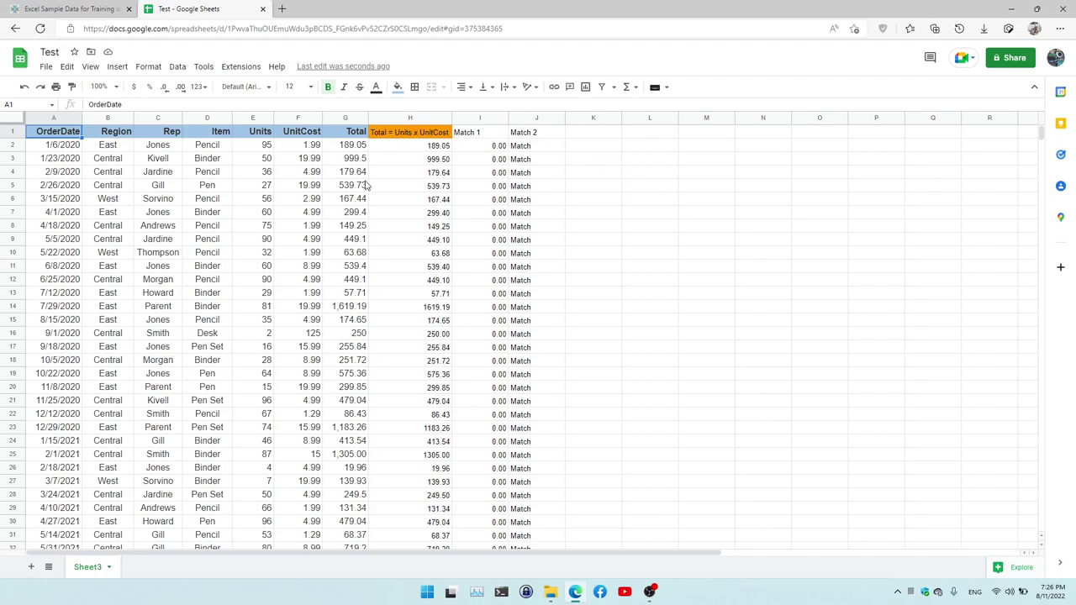
Zoom the Test sheet to 150% and check the Units x UnitCost Total formulas in column H
click(417, 148)
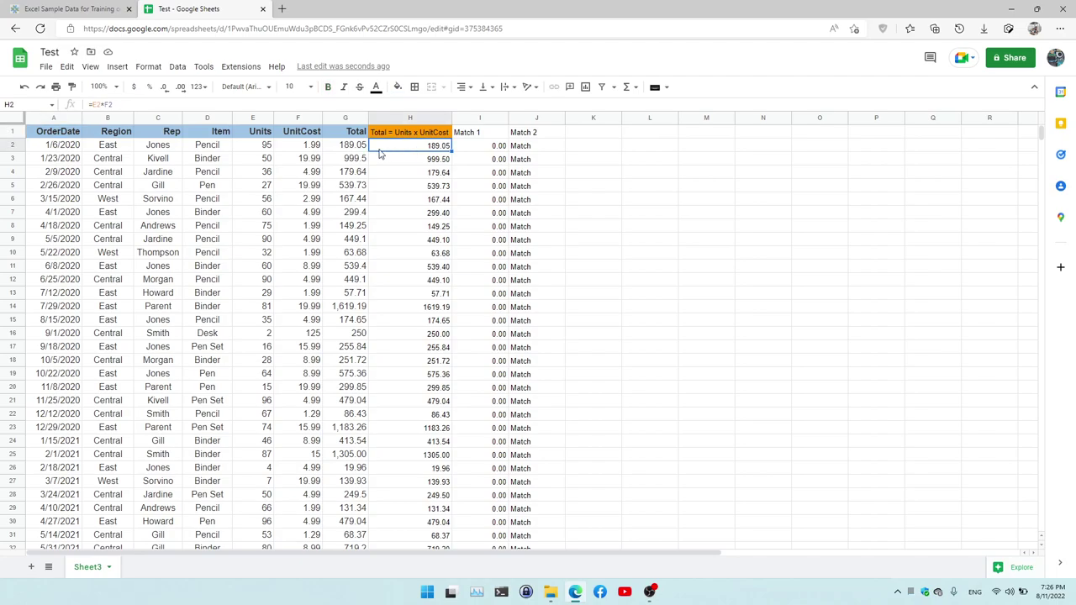
click(116, 86)
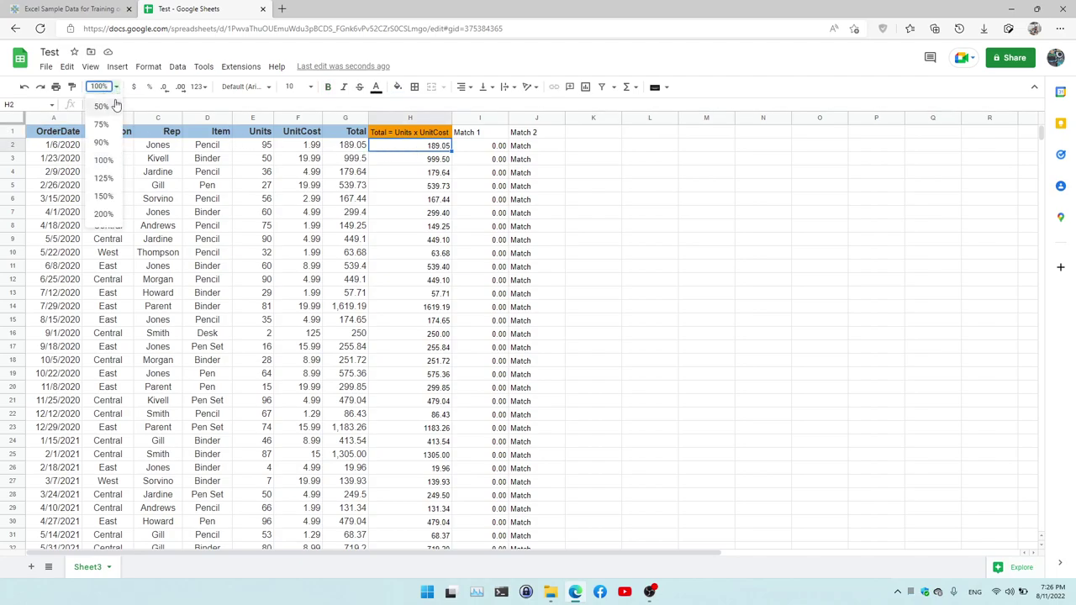
click(103, 197)
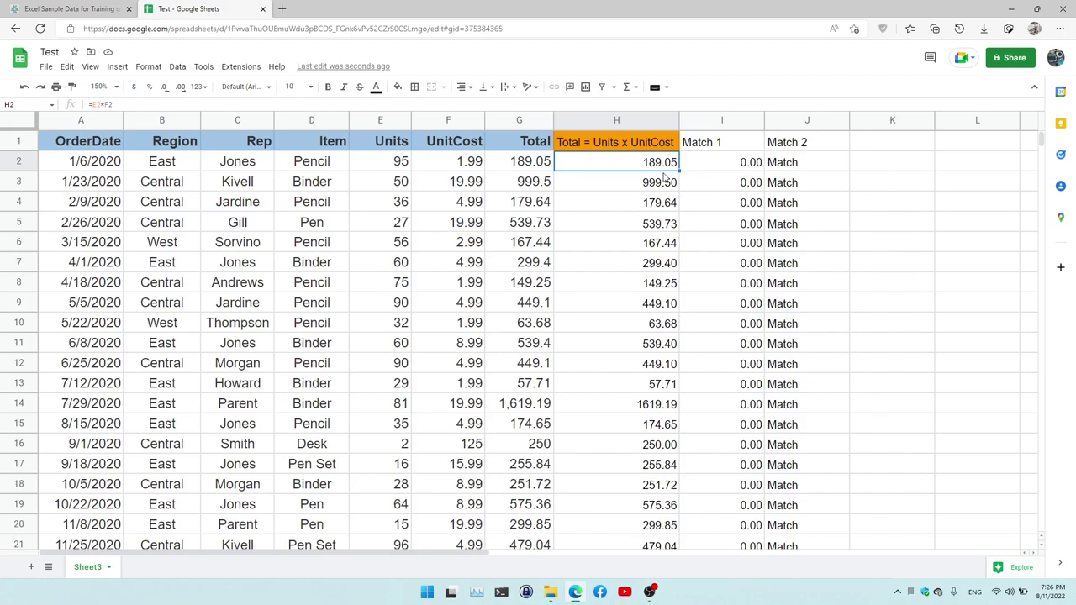
click(657, 185)
click(664, 222)
click(657, 164)
key(Down)
click(659, 243)
click(670, 313)
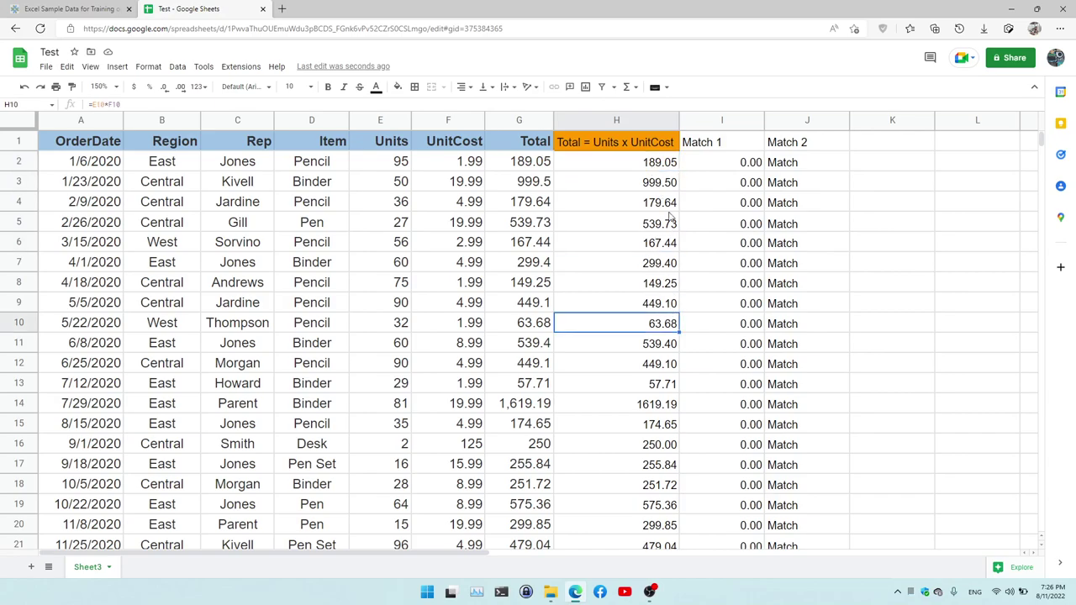
click(658, 167)
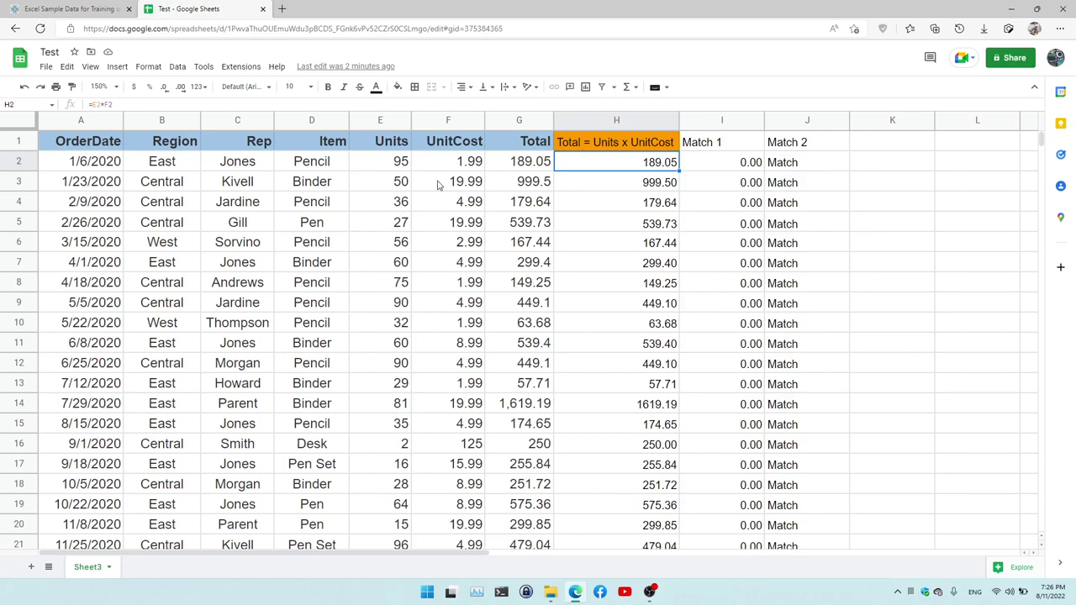
double_click(602, 165)
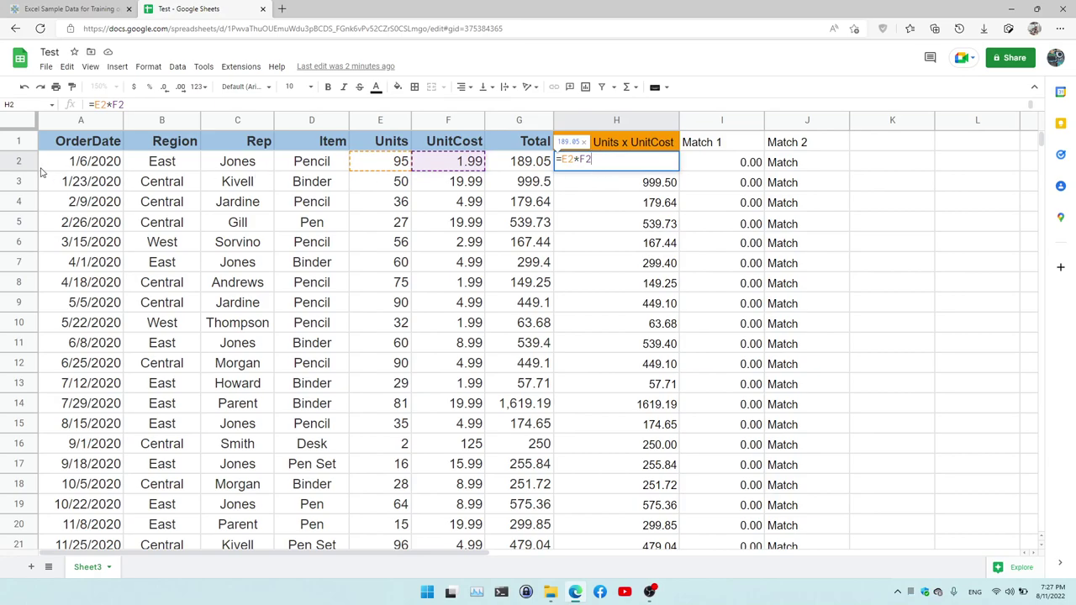
key(Return)
double_click(655, 189)
key(Escape)
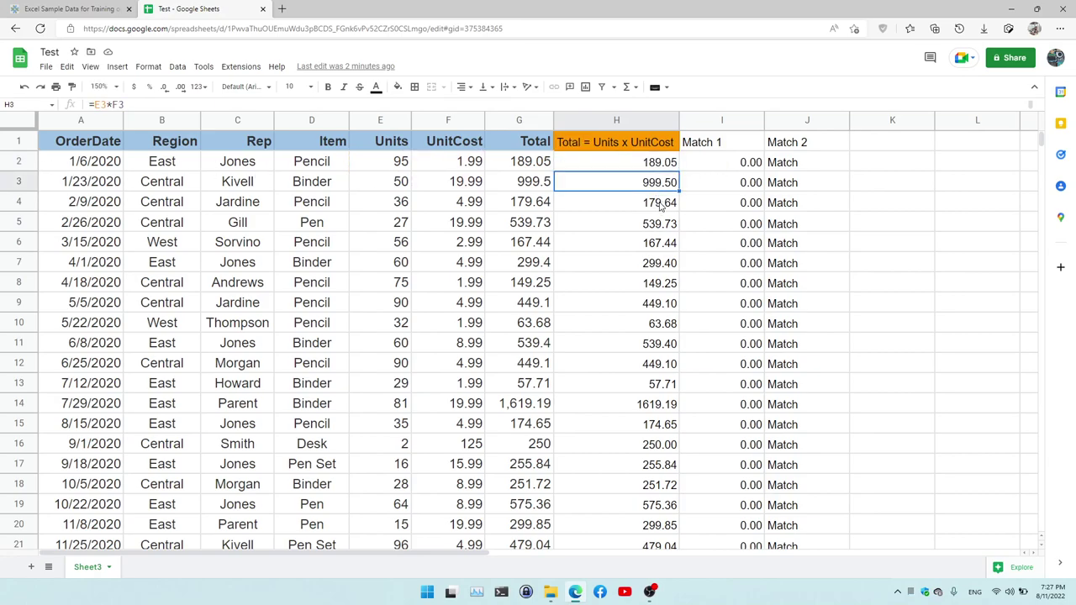
double_click(660, 203)
key(Return)
double_click(668, 223)
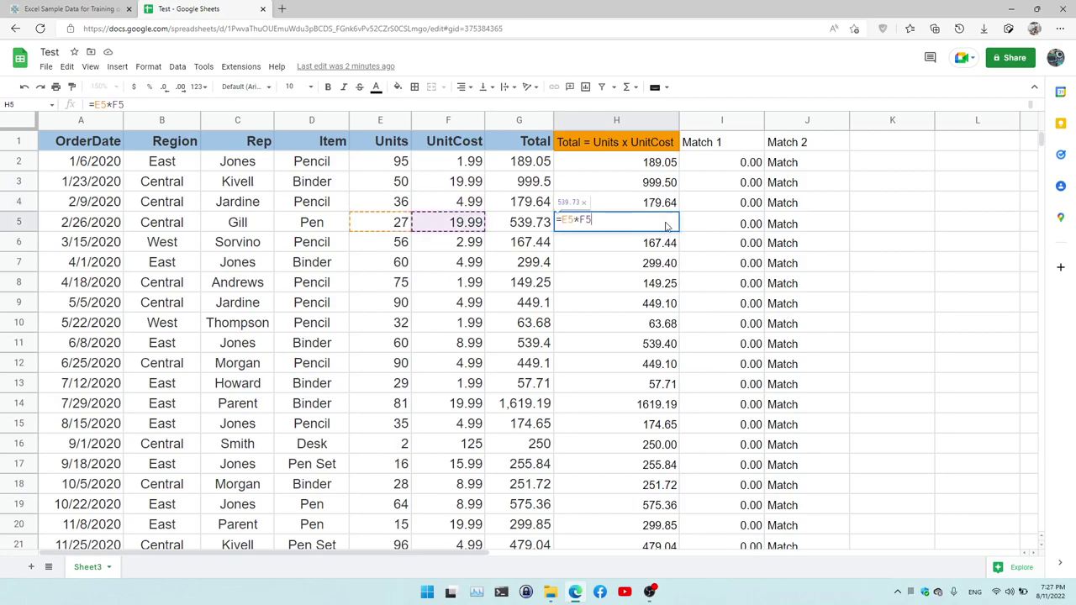
key(Escape)
double_click(670, 243)
key(Escape)
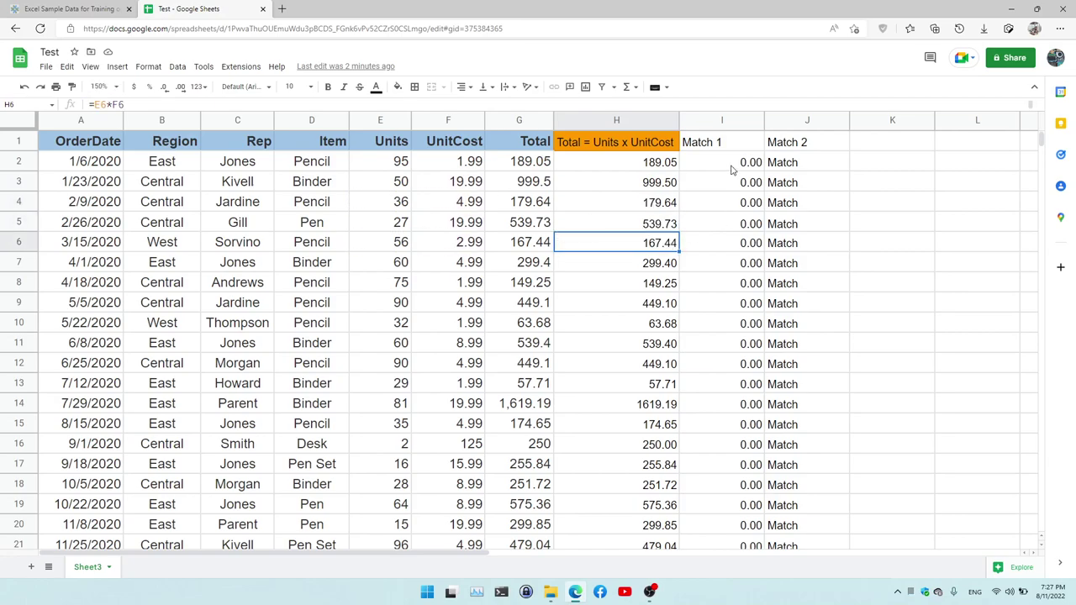
double_click(732, 169)
key(Escape)
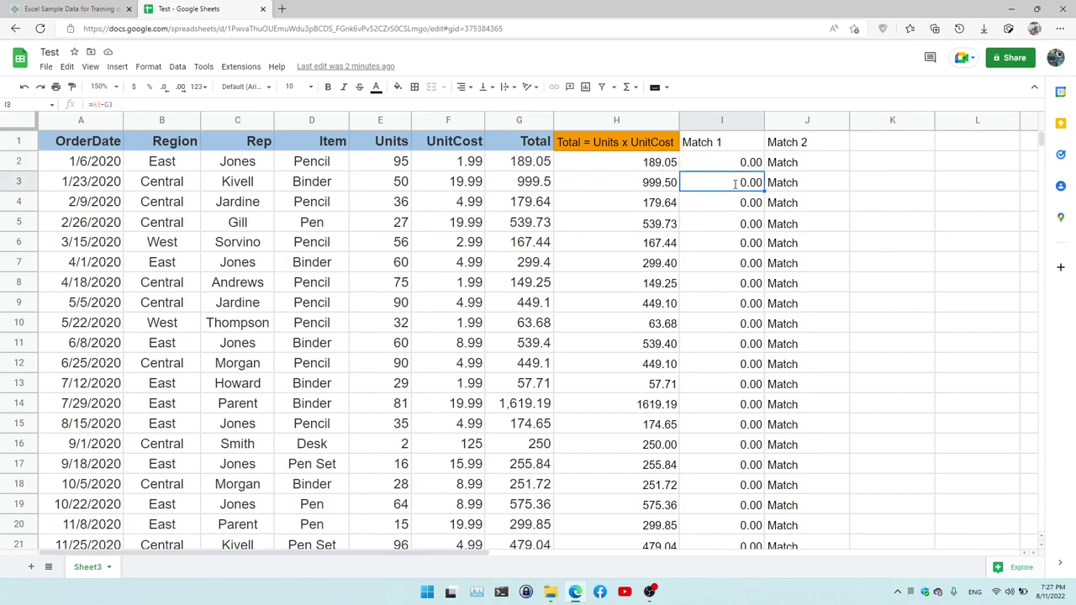
double_click(735, 185)
key(Escape)
double_click(735, 205)
key(Escape)
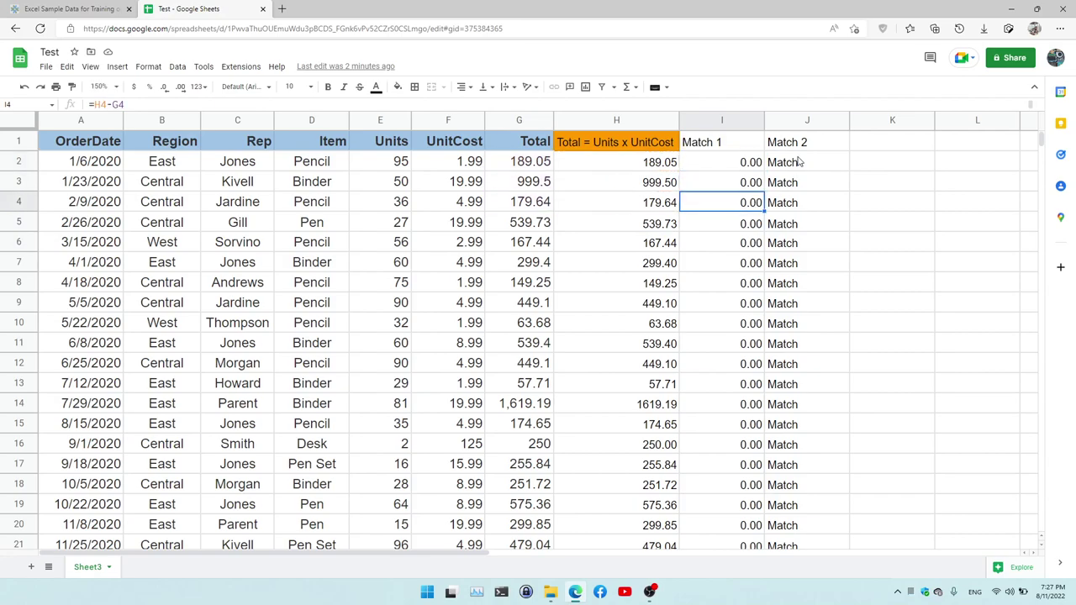
double_click(800, 162)
key(Escape)
double_click(806, 183)
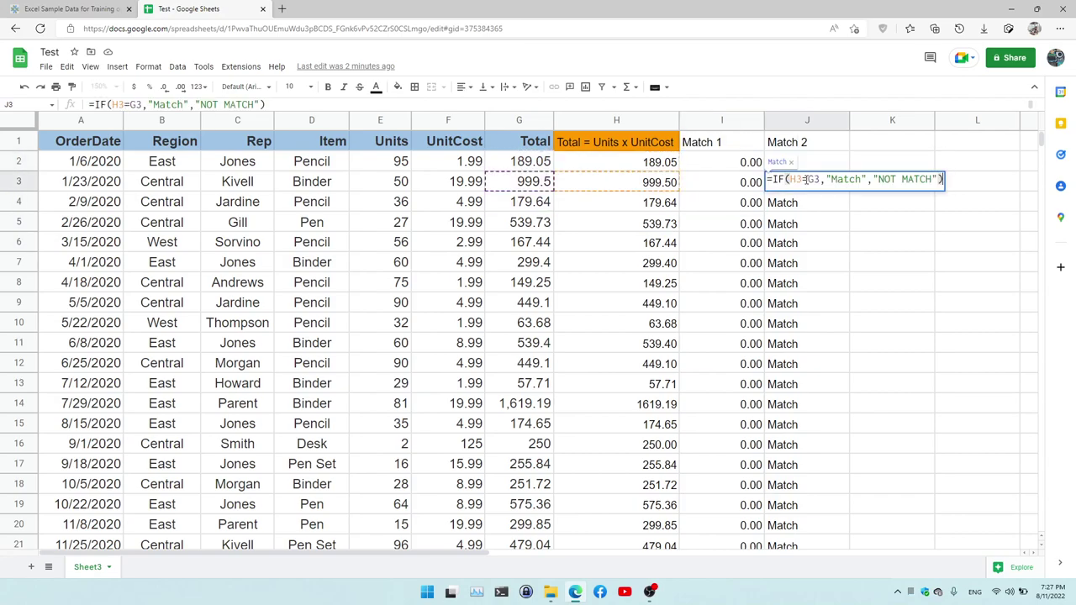
key(Escape)
double_click(814, 204)
key(Escape)
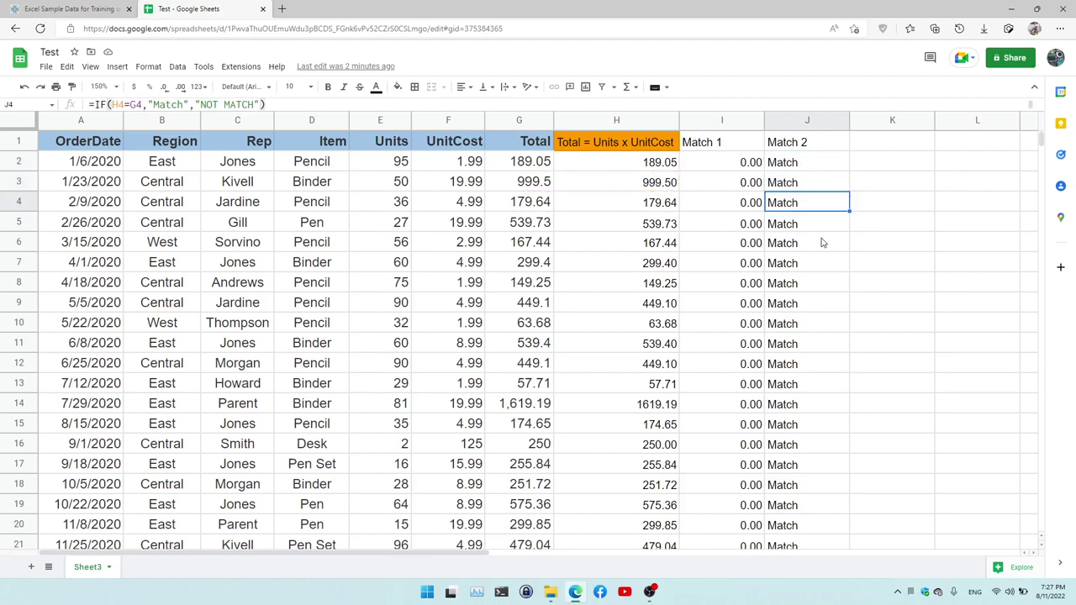
double_click(822, 241)
key(Escape)
double_click(813, 264)
Leave J7's formula unchanged and scroll through the sales data
key(Escape)
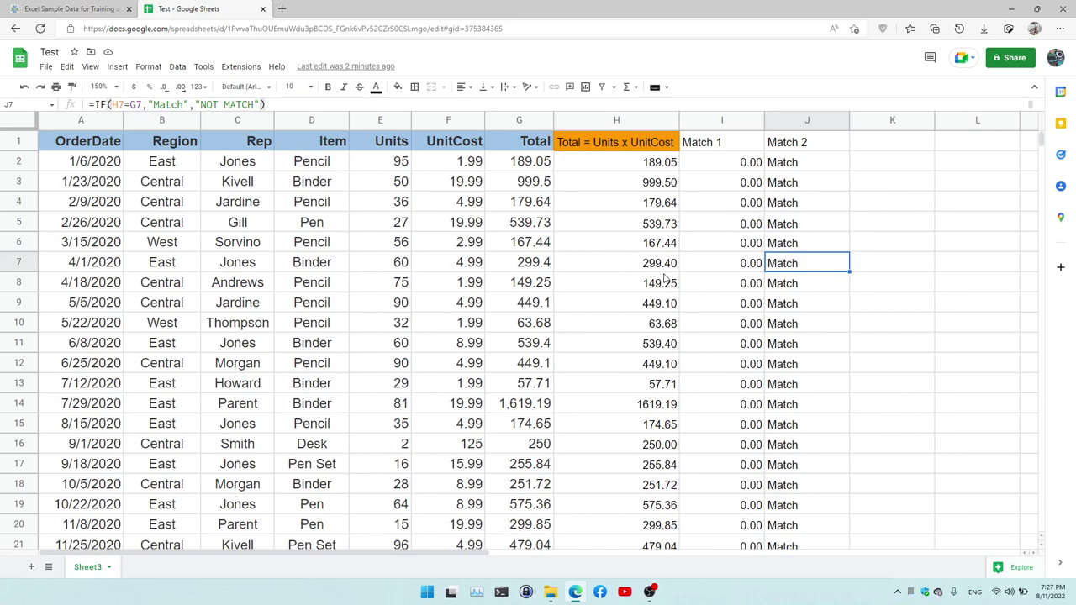
scroll(450, 353, down, 3)
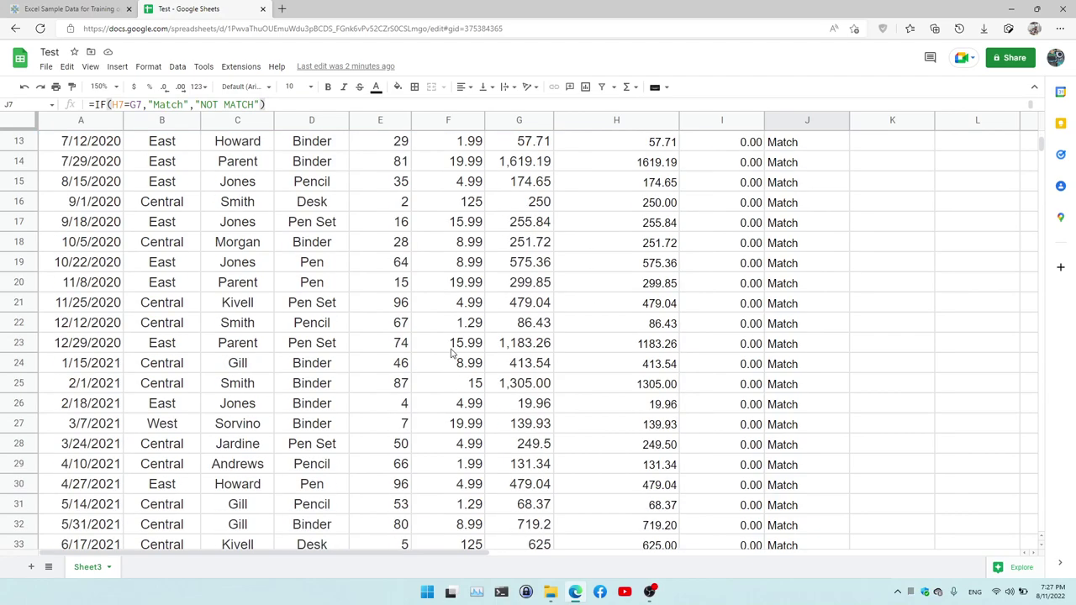
scroll(451, 353, down, 2)
scroll(451, 353, up, 5)
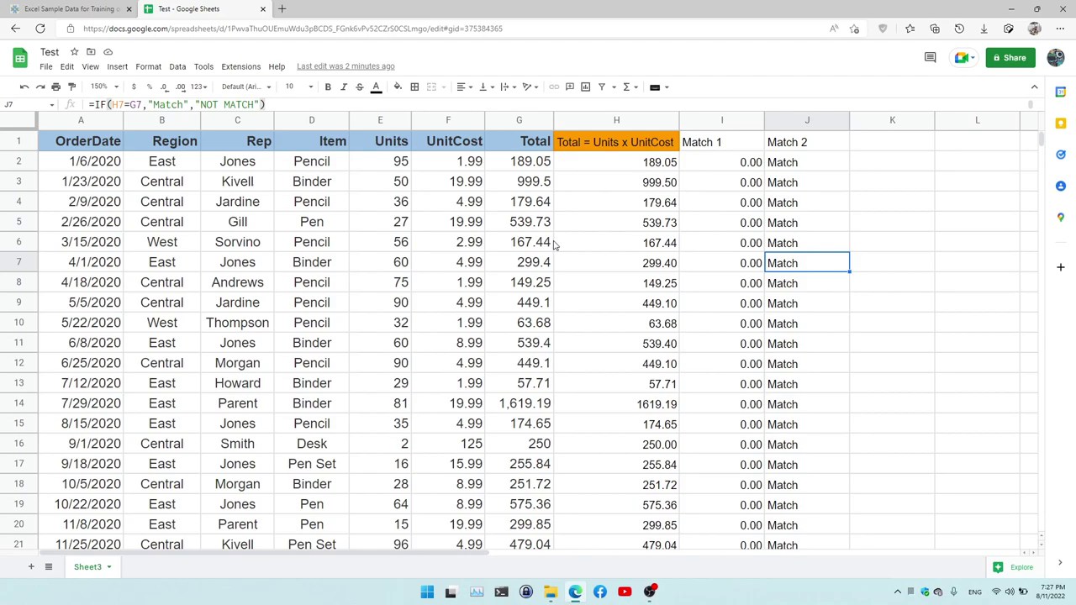
scroll(555, 243, down, 1)
scroll(555, 244, down, 1)
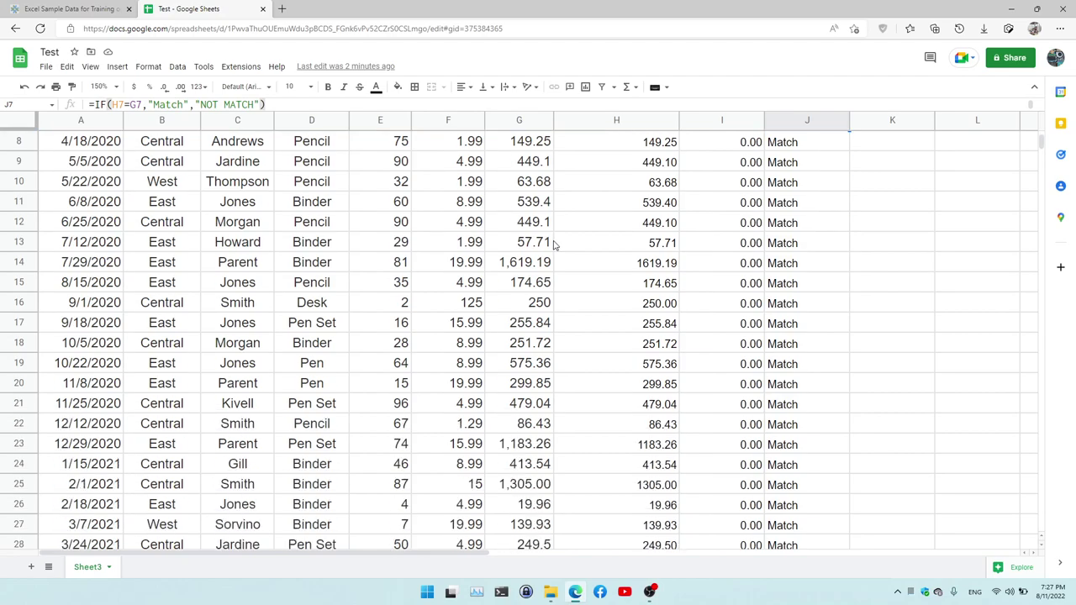
scroll(555, 244, down, 5)
scroll(555, 244, down, 1)
scroll(555, 244, up, 8)
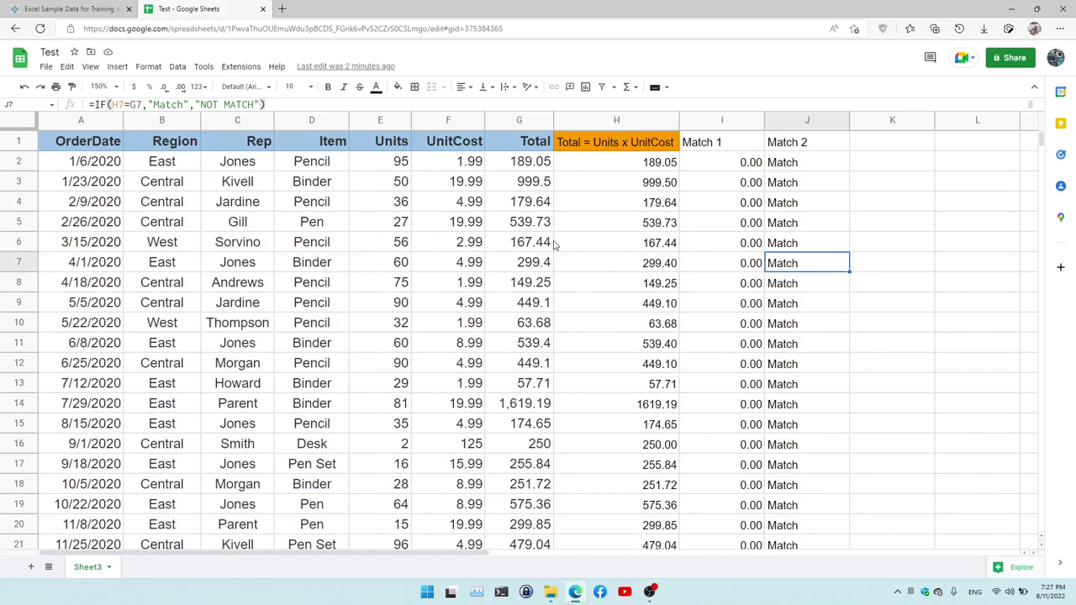
Review the Total values in column G from G2 to G11, then scroll down to row 44
click(513, 168)
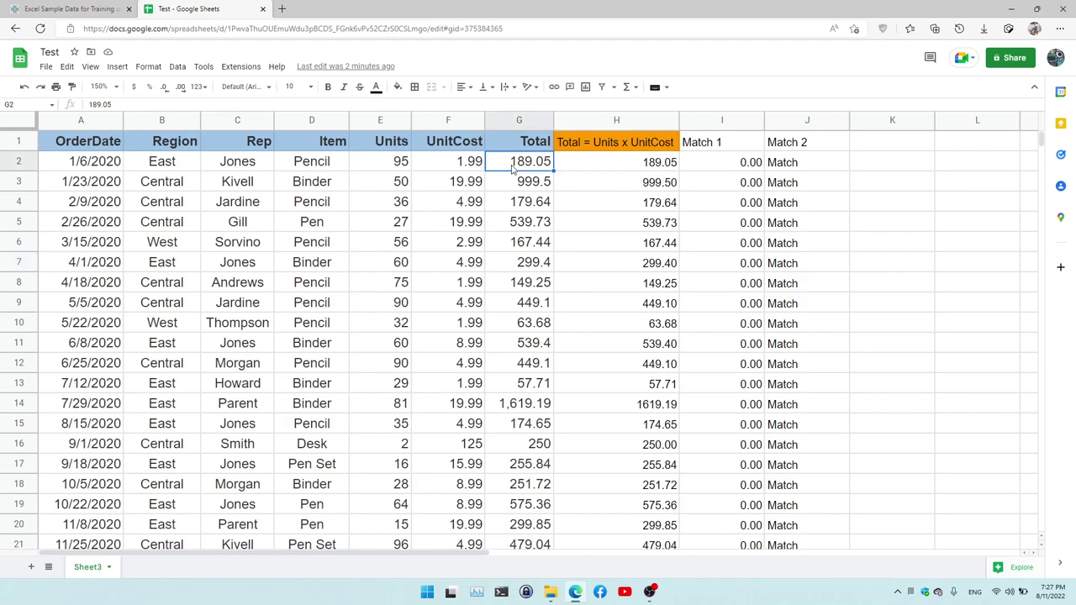
click(521, 187)
click(526, 208)
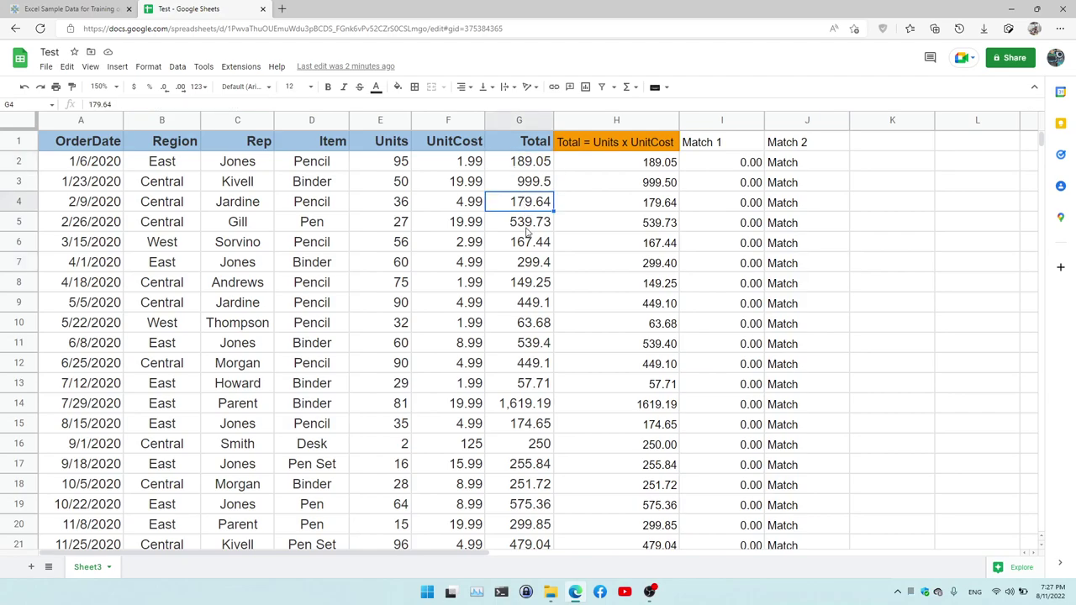
click(527, 225)
click(529, 243)
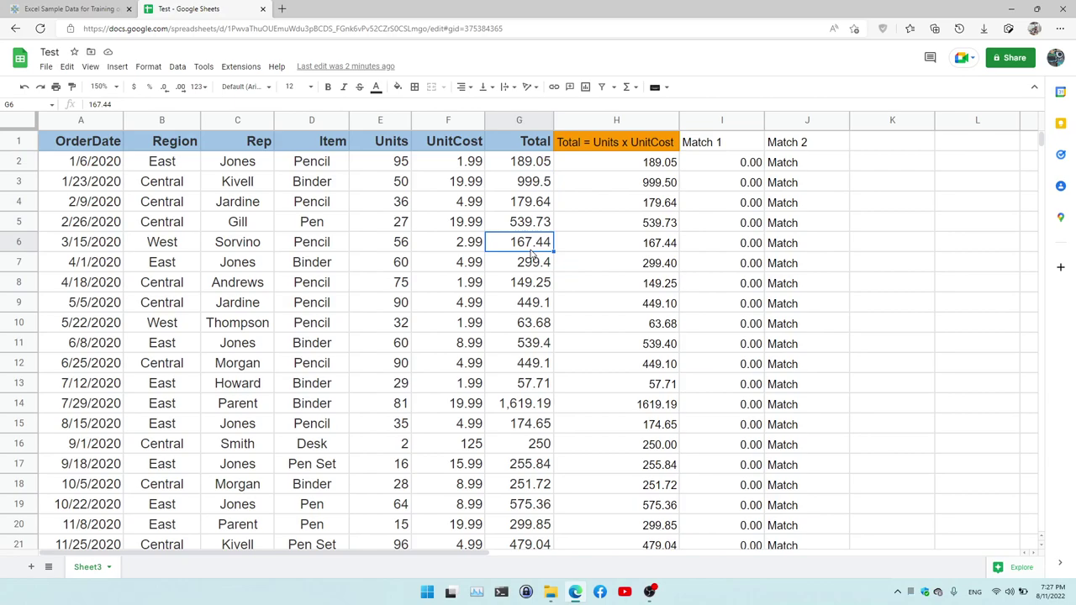
click(527, 340)
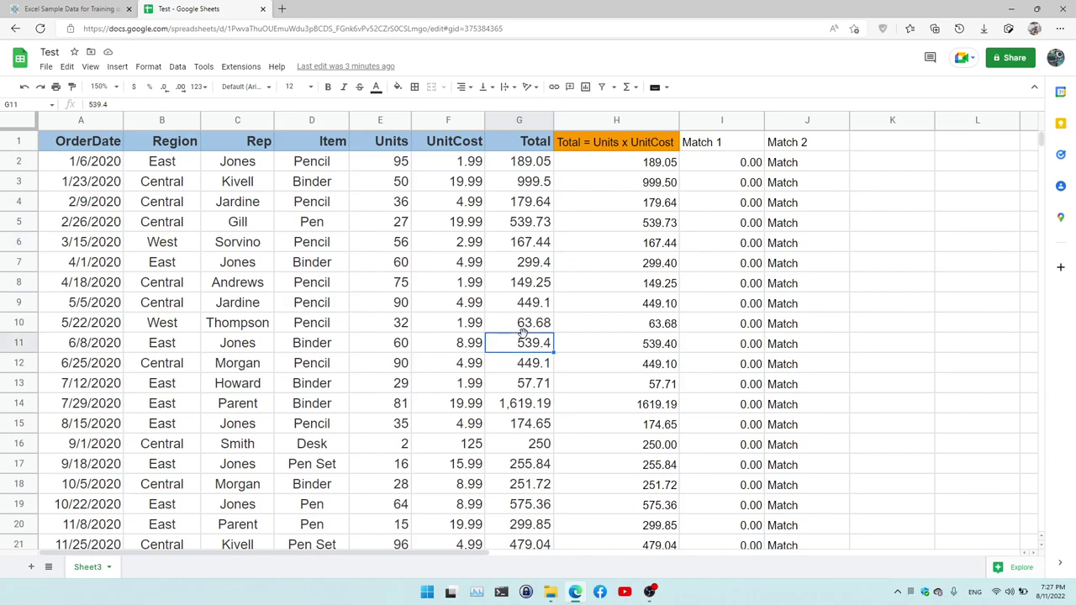
scroll(525, 339, down, 5)
scroll(523, 339, up, 1)
scroll(523, 339, down, 5)
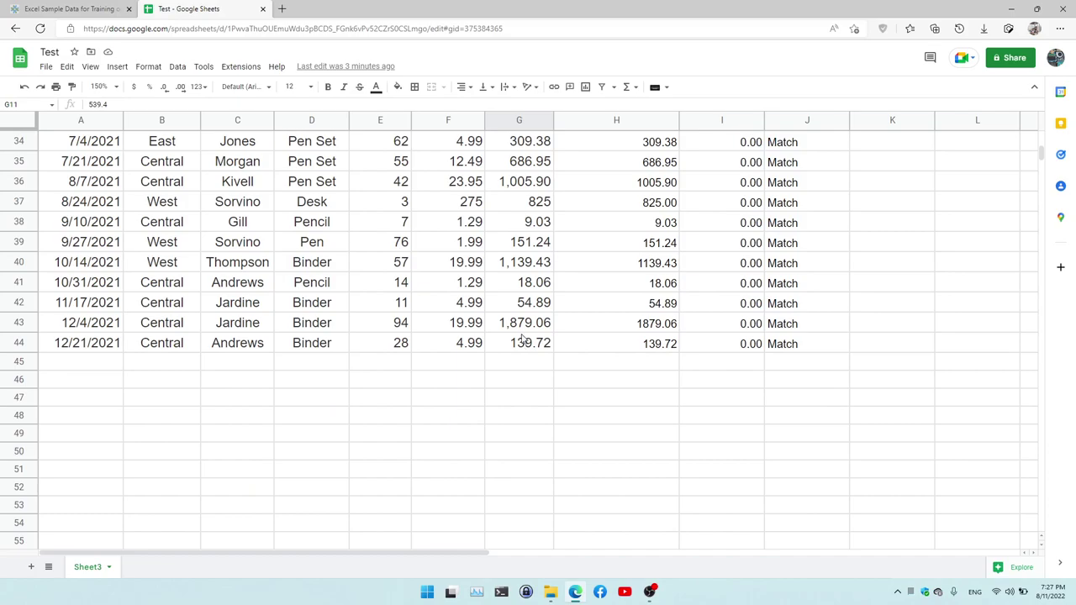
Enter a Grand Total label in F46 below the data
click(450, 382)
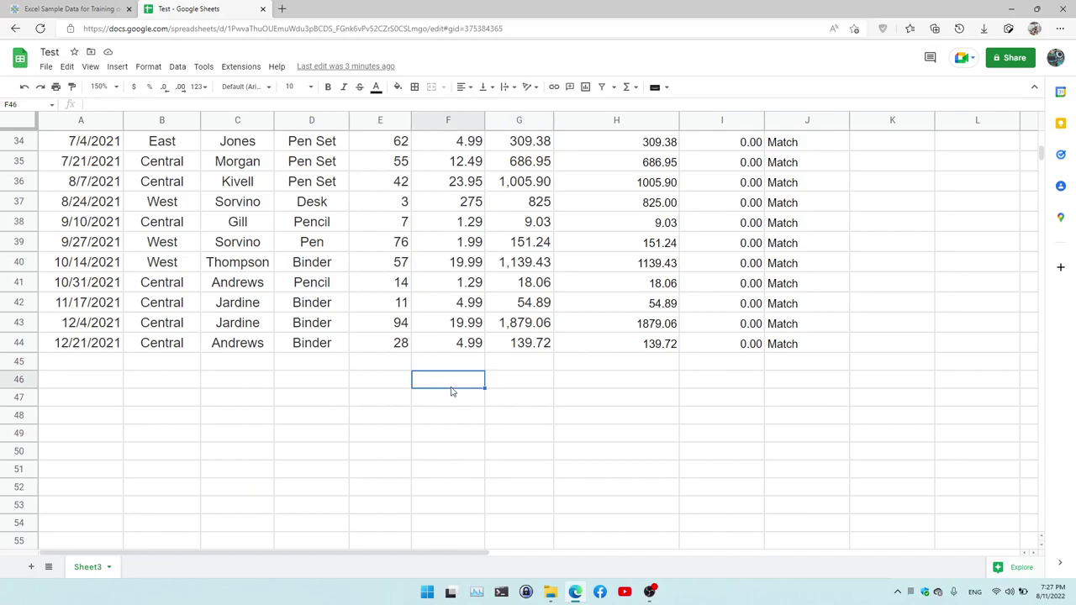
text(Grad)
text(nd T)
text(otal)
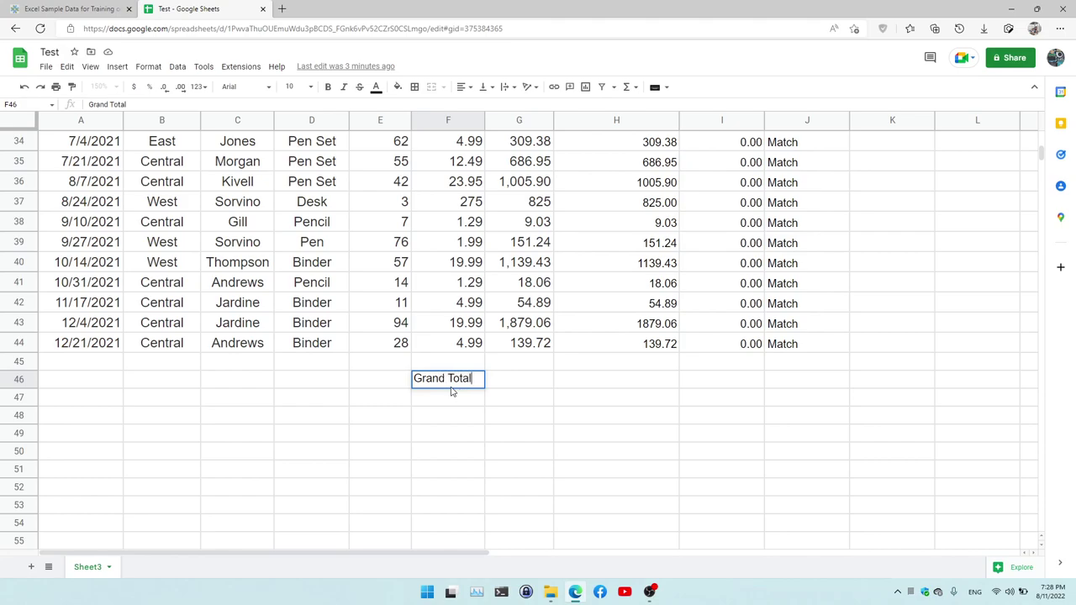
key(Return)
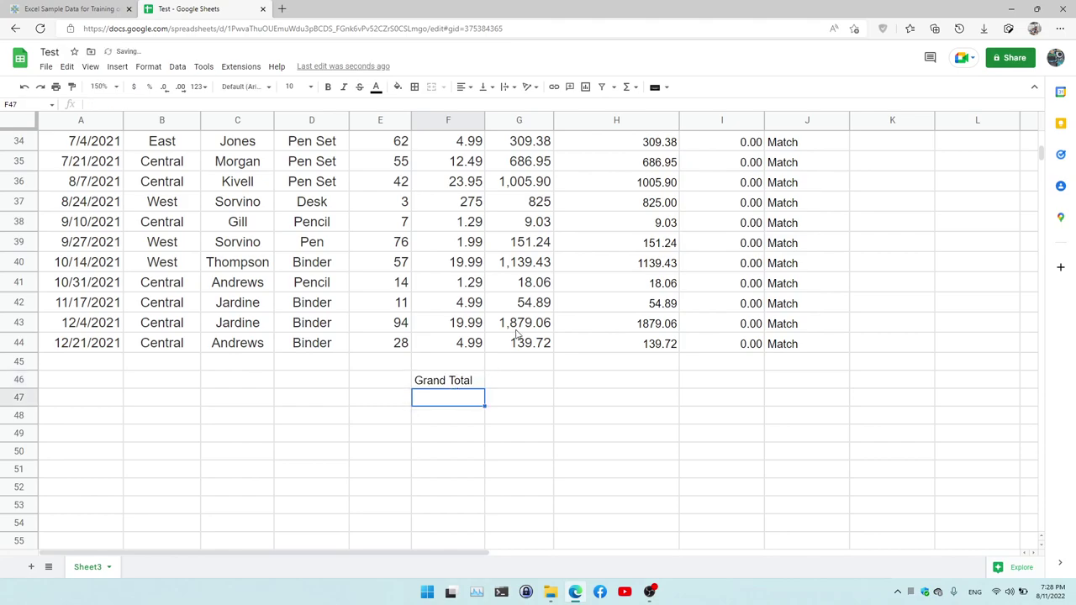
click(541, 345)
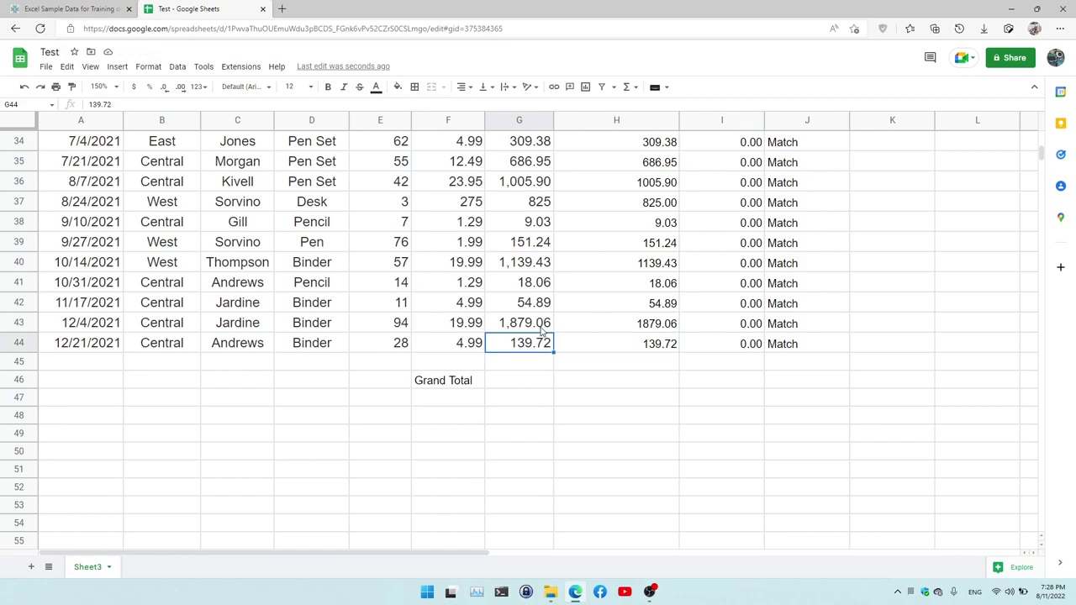
Insert =SUM(G2:G44) in G46 from the Functions menu, giving 19627.88
click(531, 384)
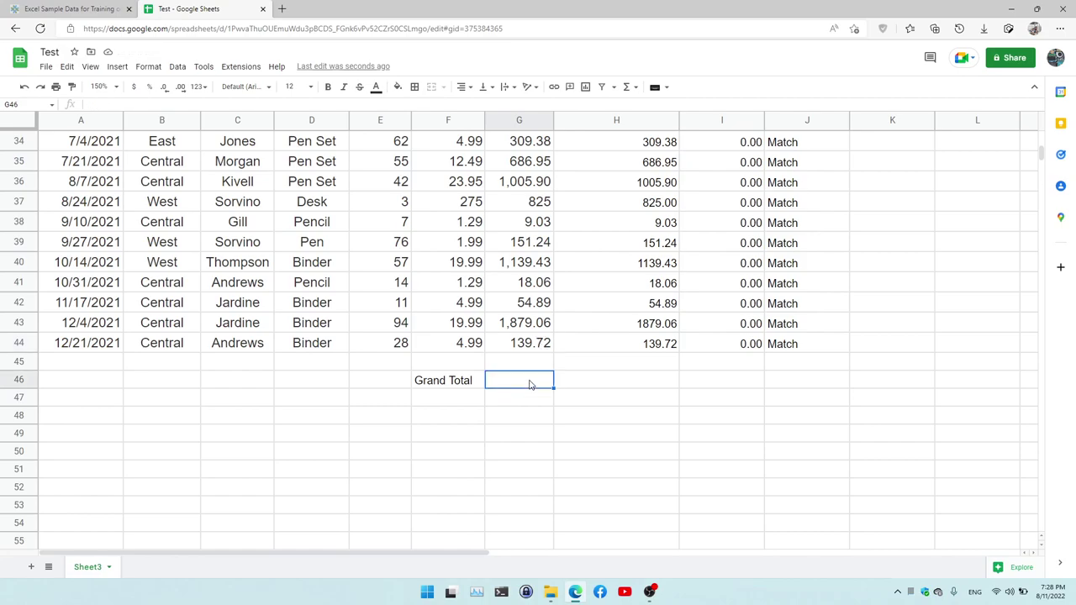
click(637, 89)
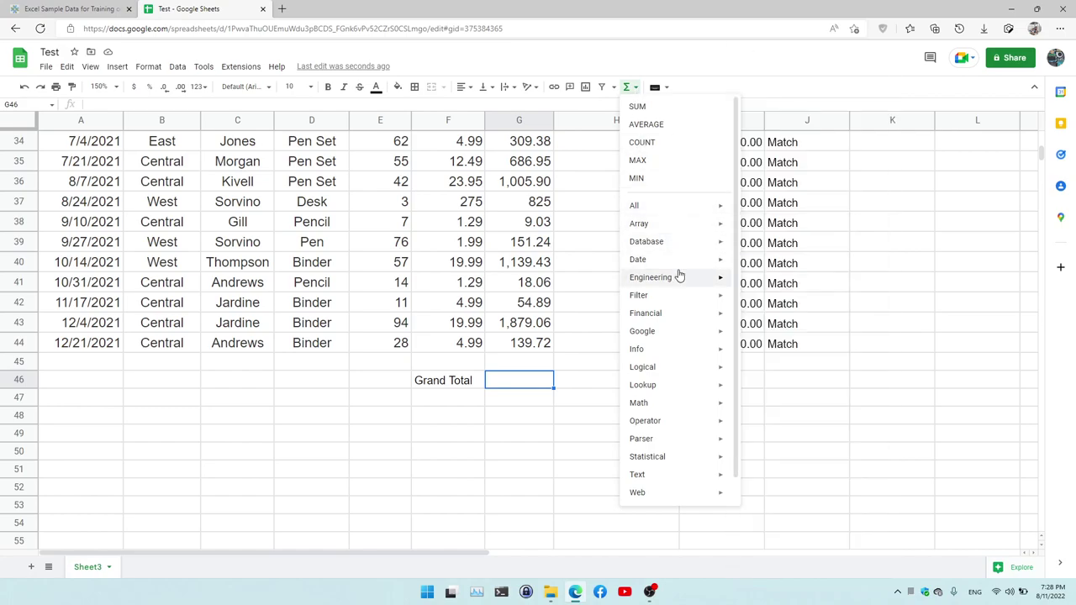
mouse_move(679, 267)
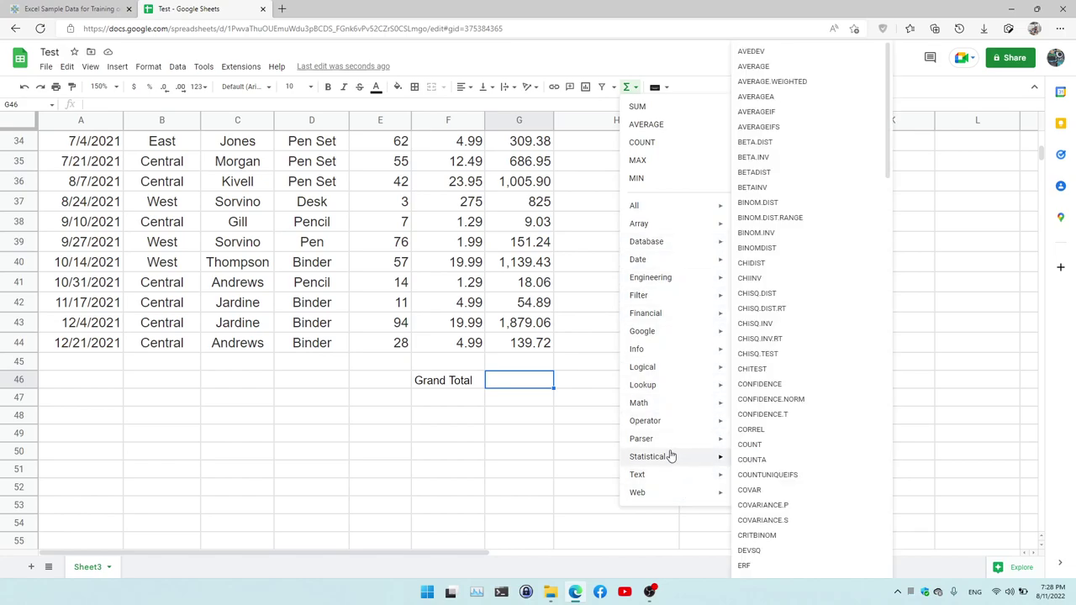
click(638, 109)
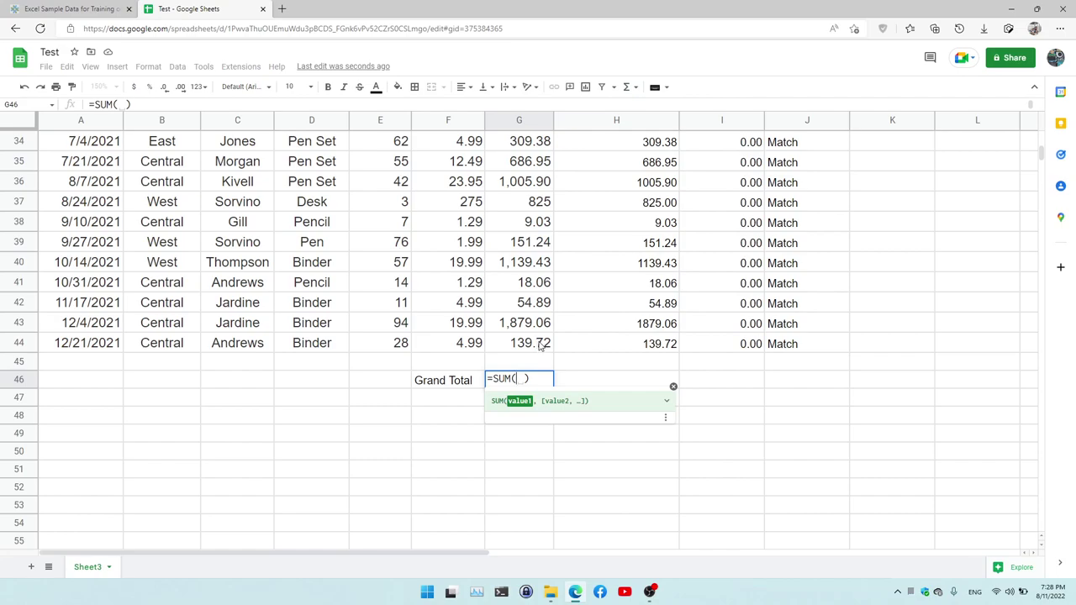
scroll(545, 319, up, 10)
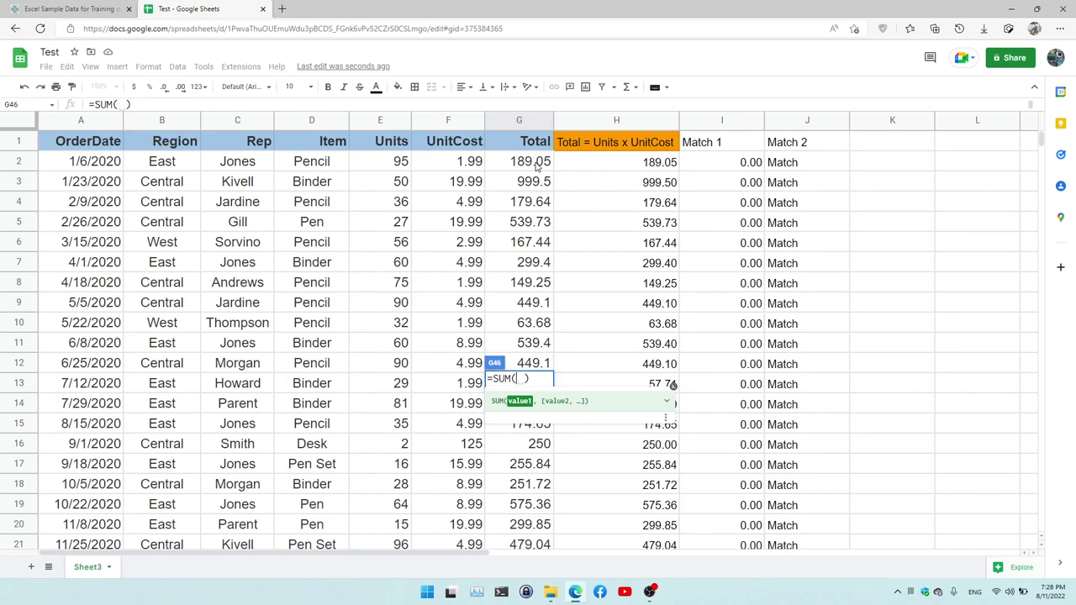
click(536, 167)
scroll(532, 177, down, 7)
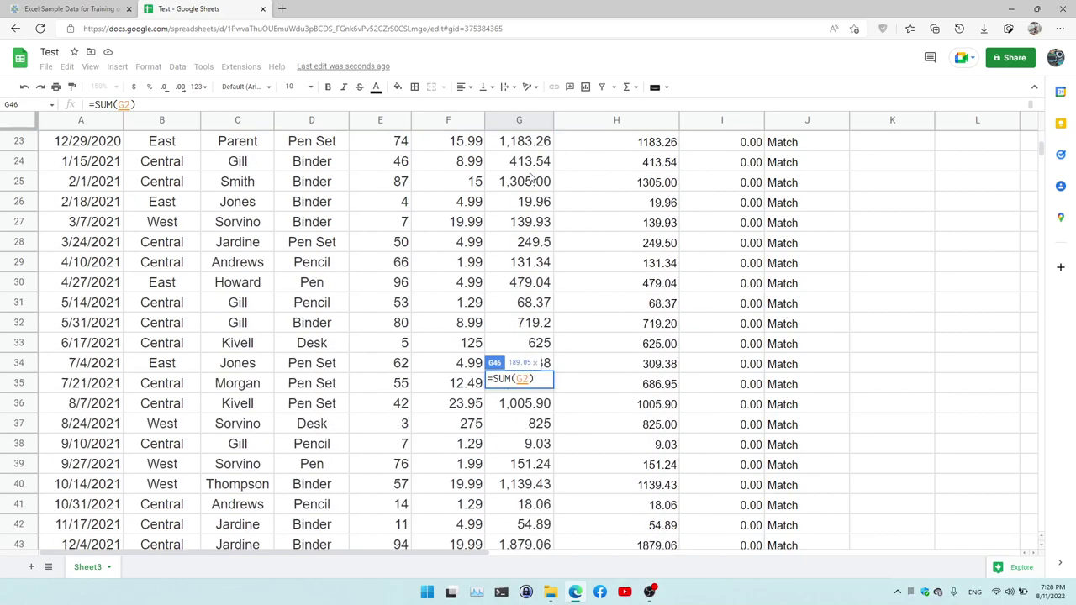
scroll(533, 185, down, 3)
scroll(543, 219, down, 3)
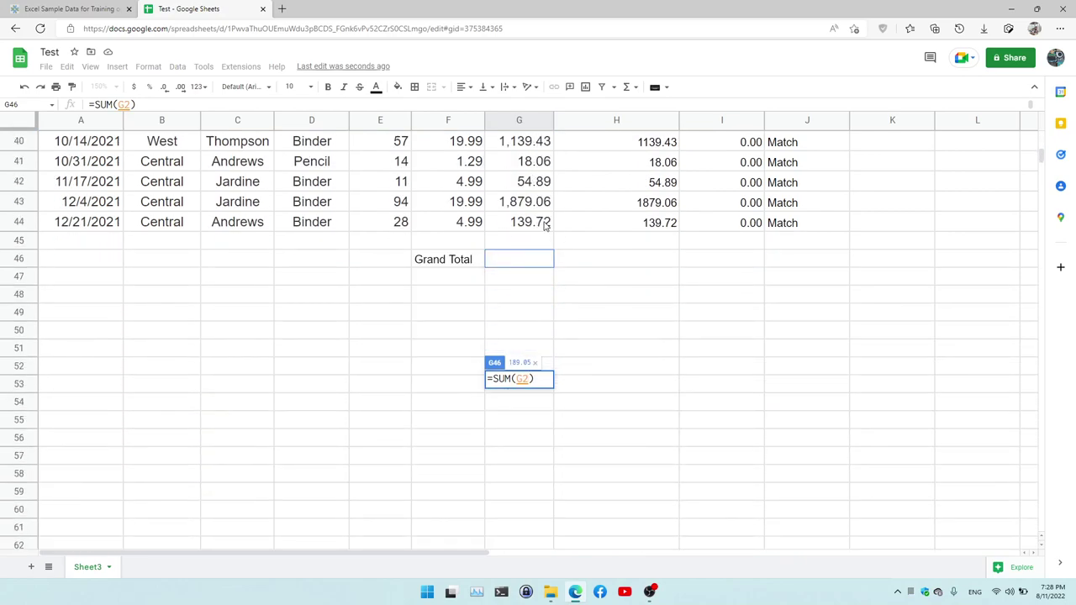
shift+click(545, 225)
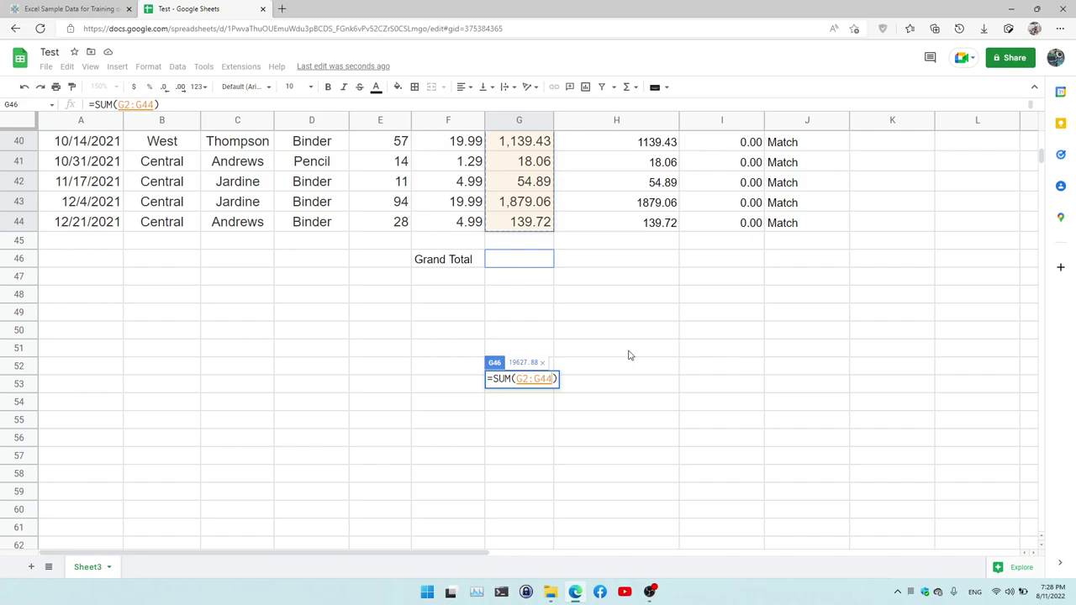
key(Return)
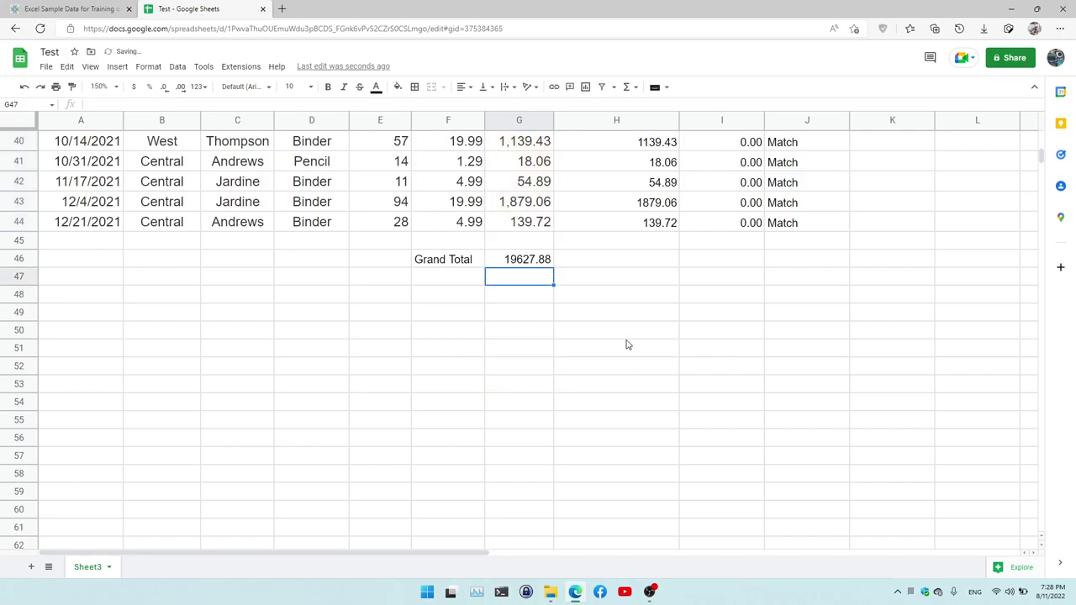
click(534, 263)
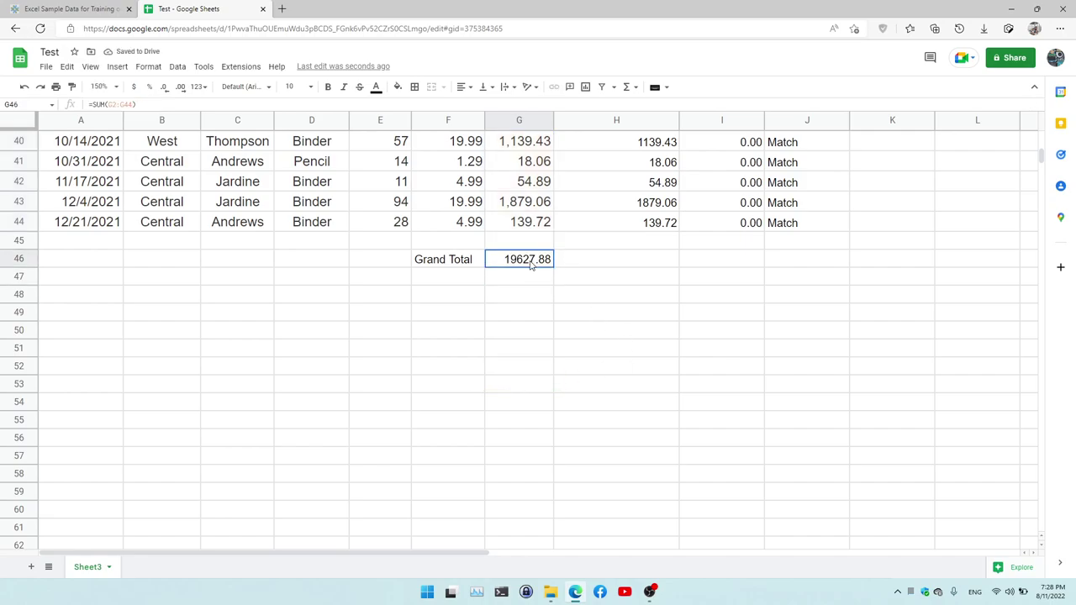
Apply the Number format to G46 so the grand total reads 19,627.88
click(199, 86)
click(248, 160)
click(548, 291)
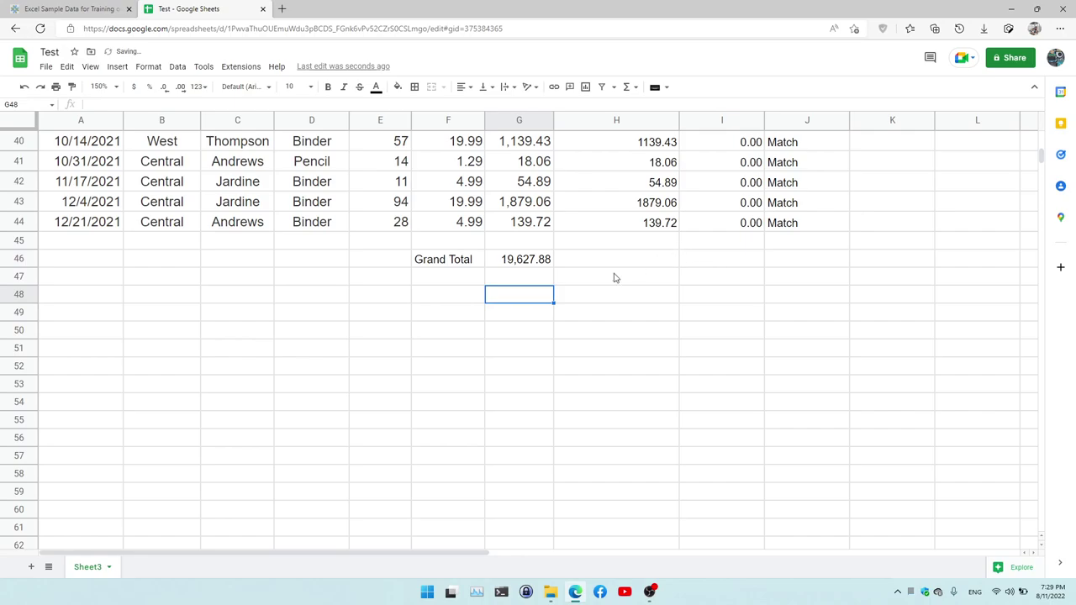
scroll(509, 273, up, 3)
scroll(509, 273, up, 5)
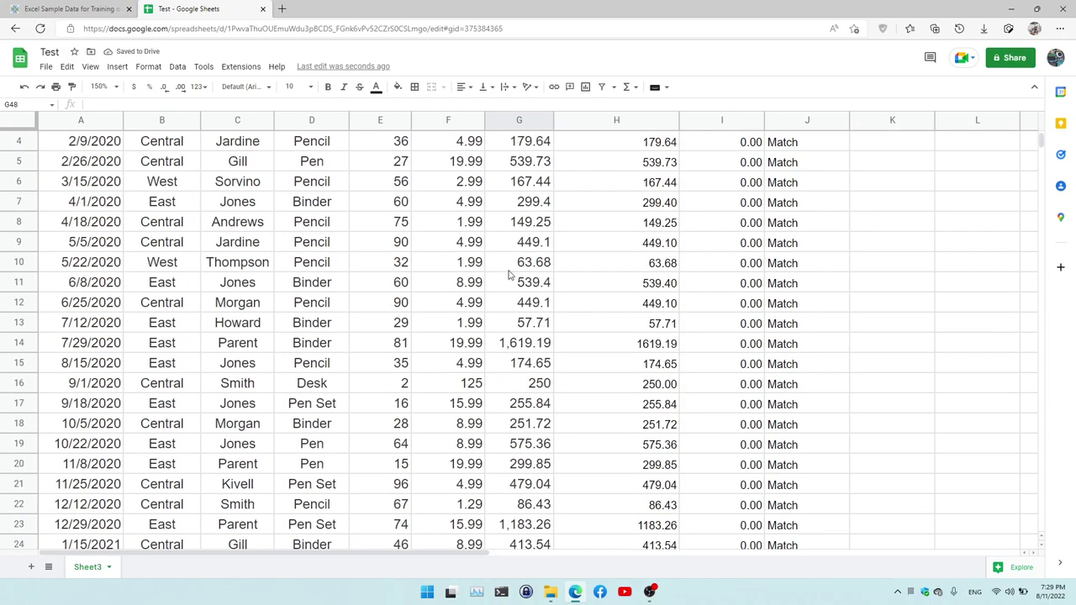
scroll(508, 273, up, 1)
scroll(509, 273, down, 1)
scroll(509, 273, down, 2)
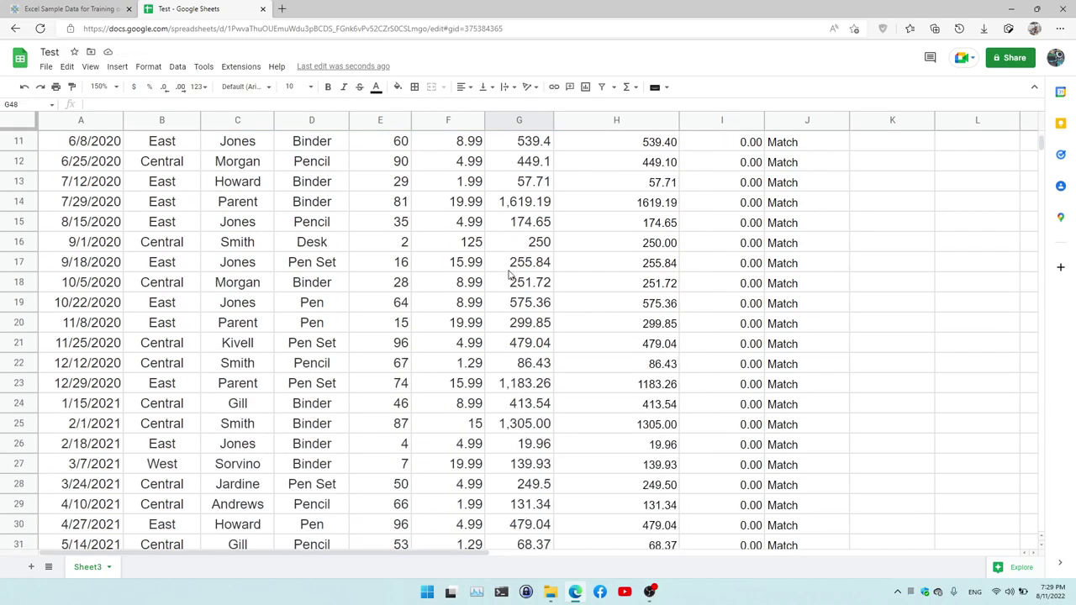
scroll(509, 274, down, 3)
scroll(509, 273, down, 2)
scroll(509, 273, up, 5)
scroll(509, 274, up, 2)
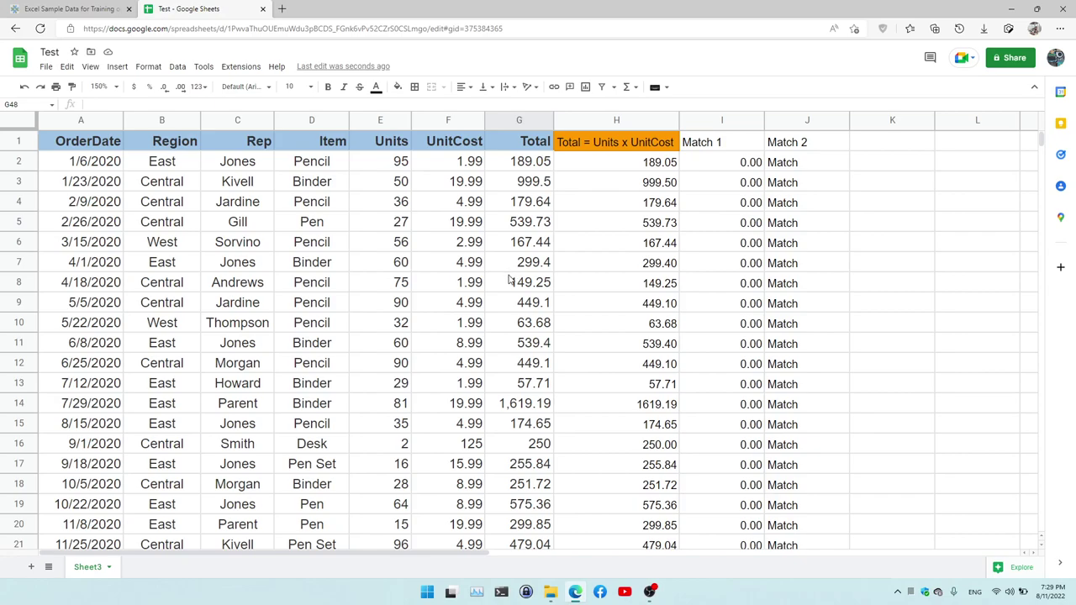
Select Pencil in D2 and scroll through the Item column
click(338, 161)
scroll(324, 226, down, 5)
scroll(335, 325, down, 4)
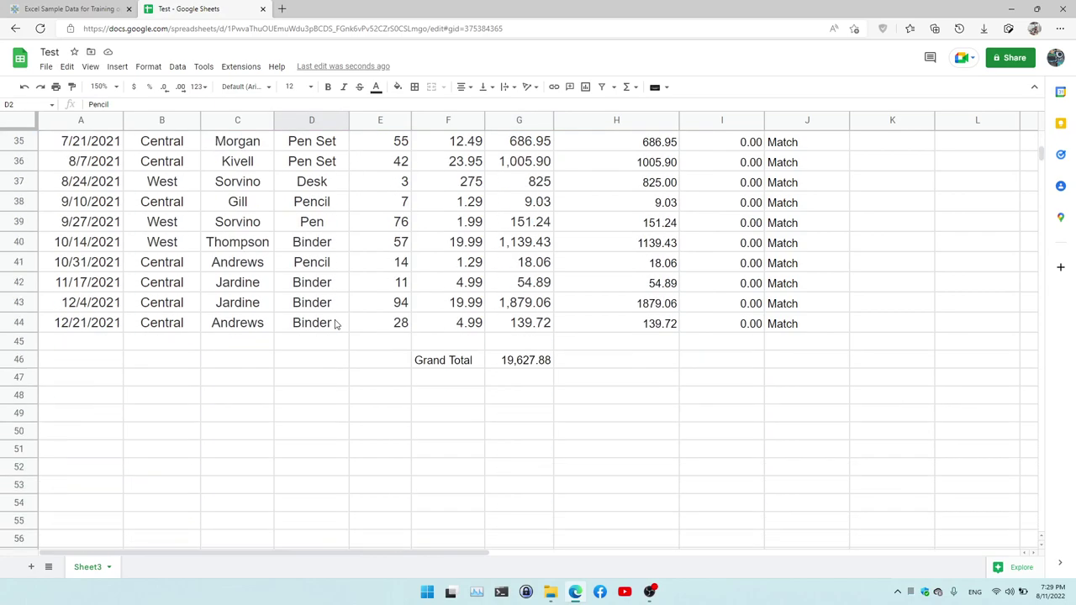
scroll(335, 324, up, 5)
scroll(337, 319, up, 4)
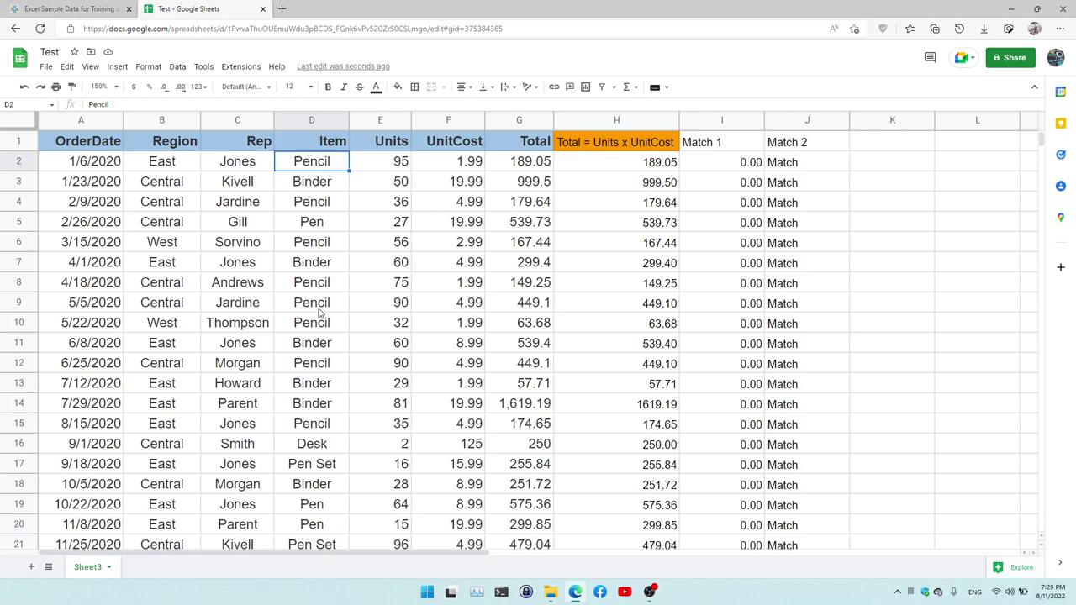
scroll(300, 398, down, 1)
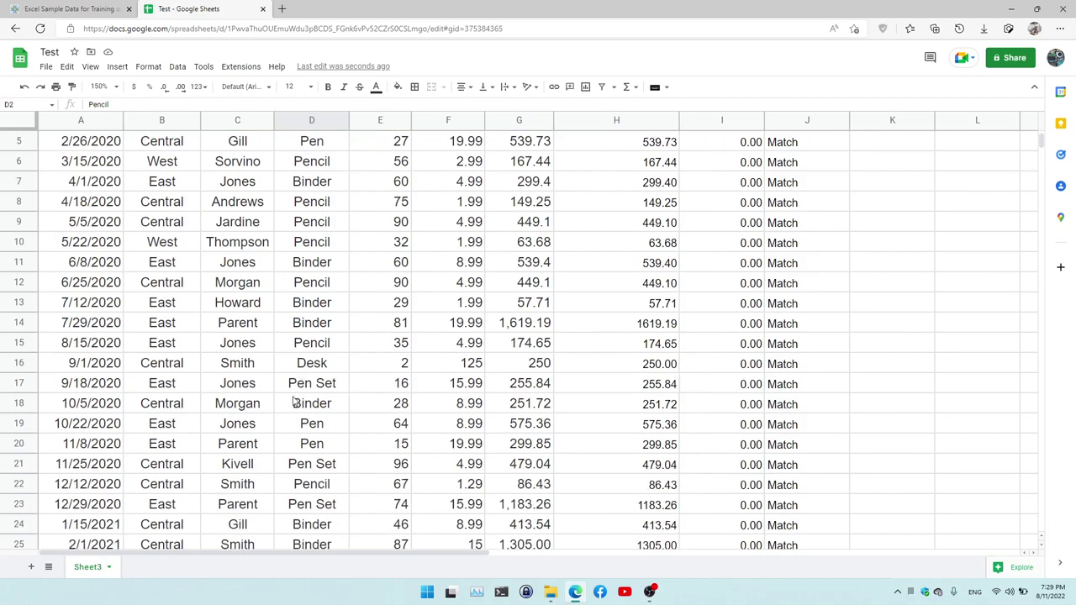
Rename Sheet3 to Data
double_click(98, 570)
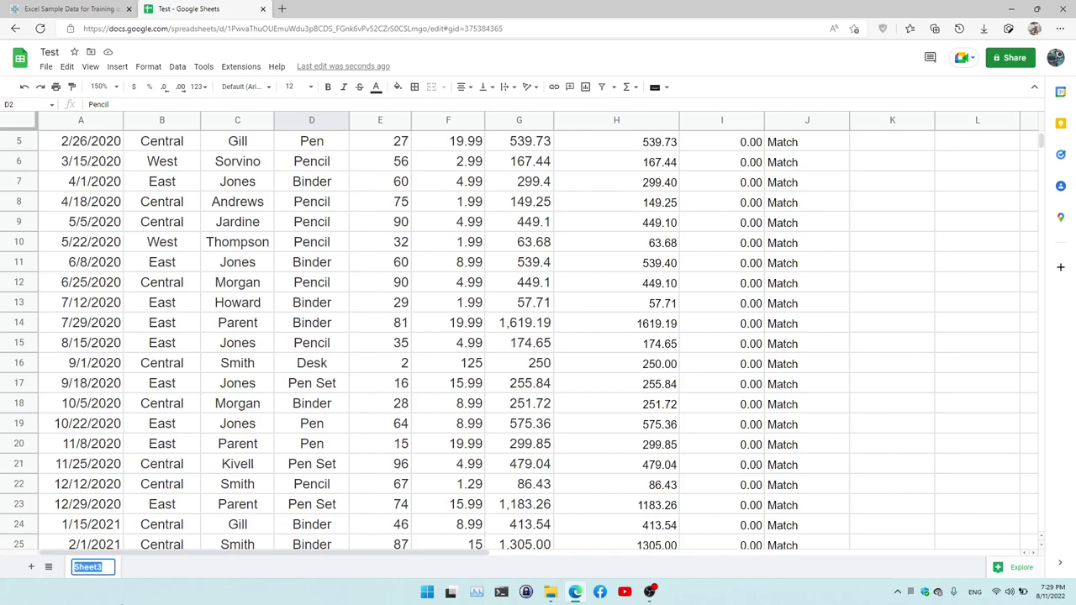
text(Data)
key(Return)
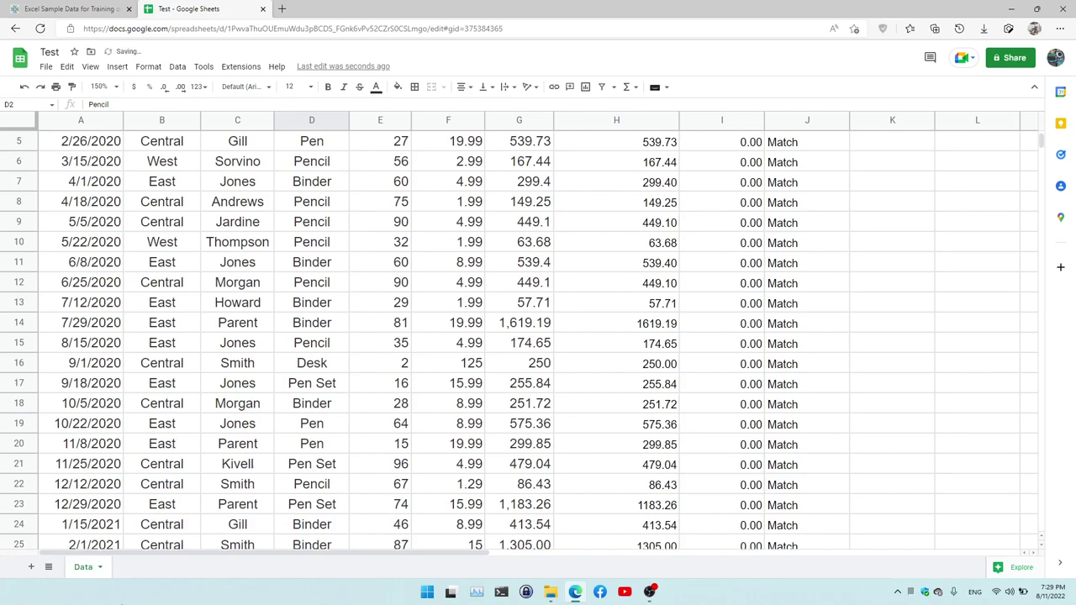
scroll(252, 480, up, 1)
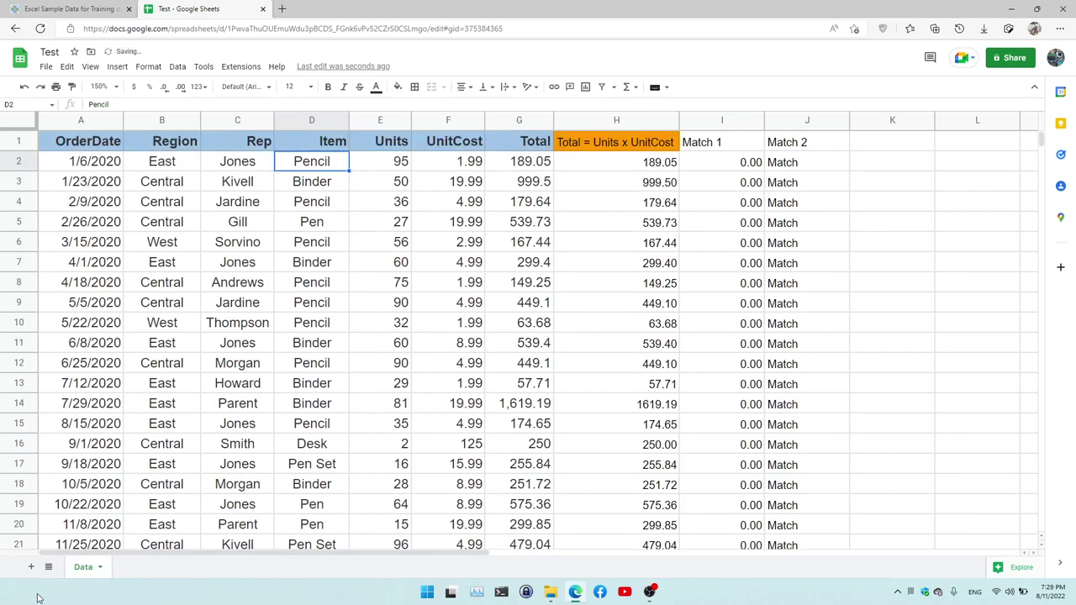
Add a new sheet and rename it Report
click(32, 569)
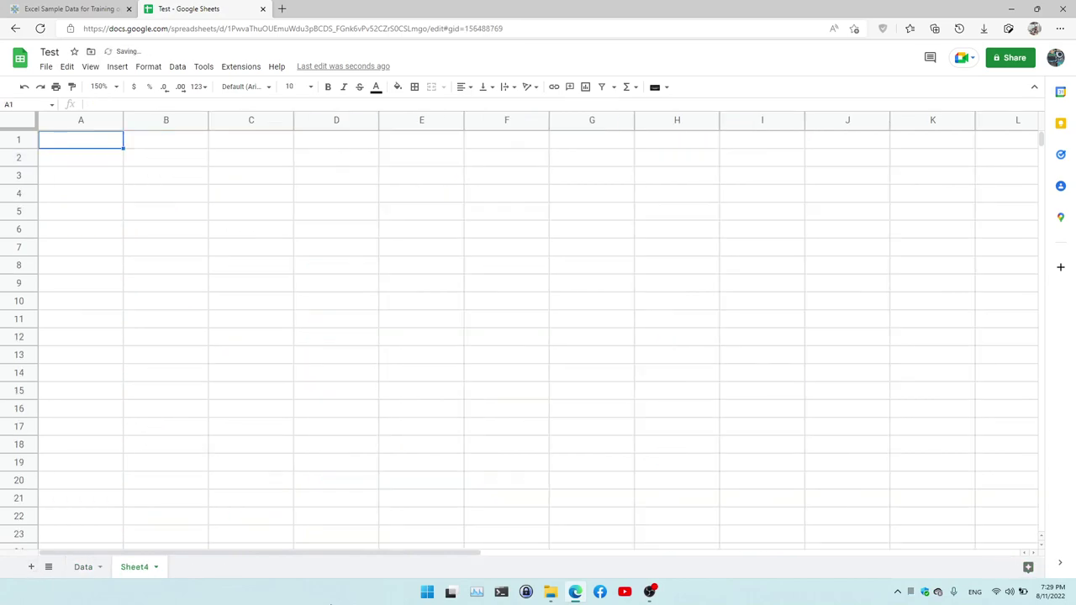
double_click(134, 572)
key(BackSpace)
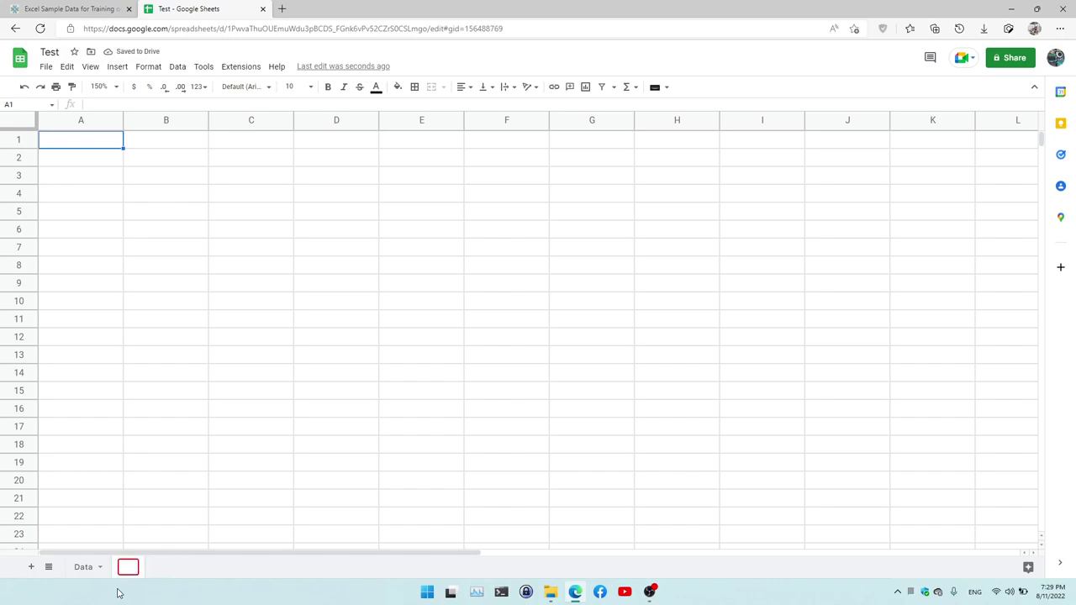
text(Report)
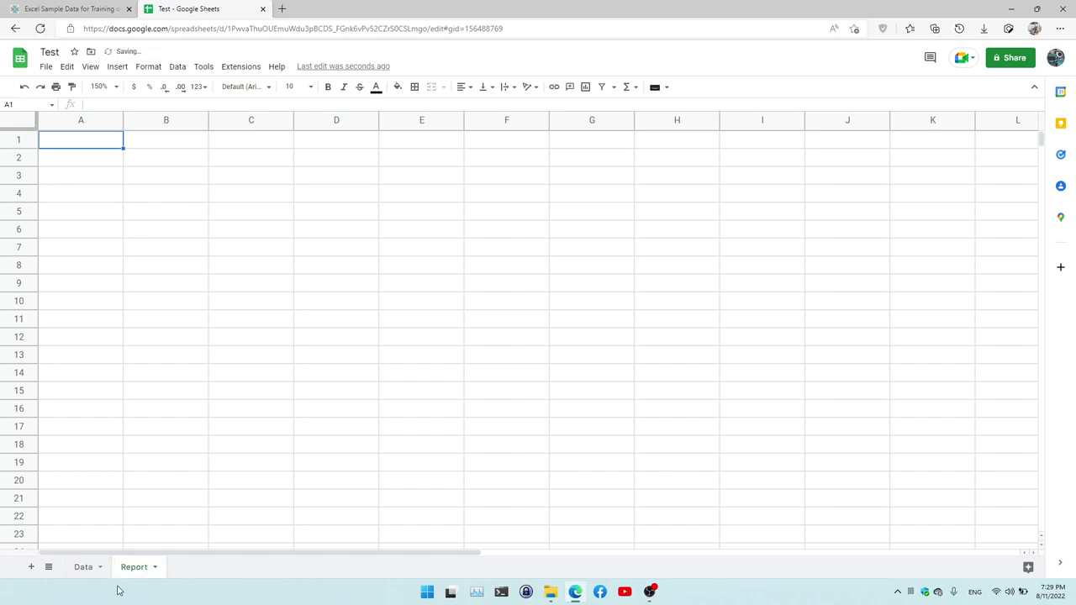
Type Item in Report!A1 and make it bold, size 18 and centered
text(Item)
key(Return)
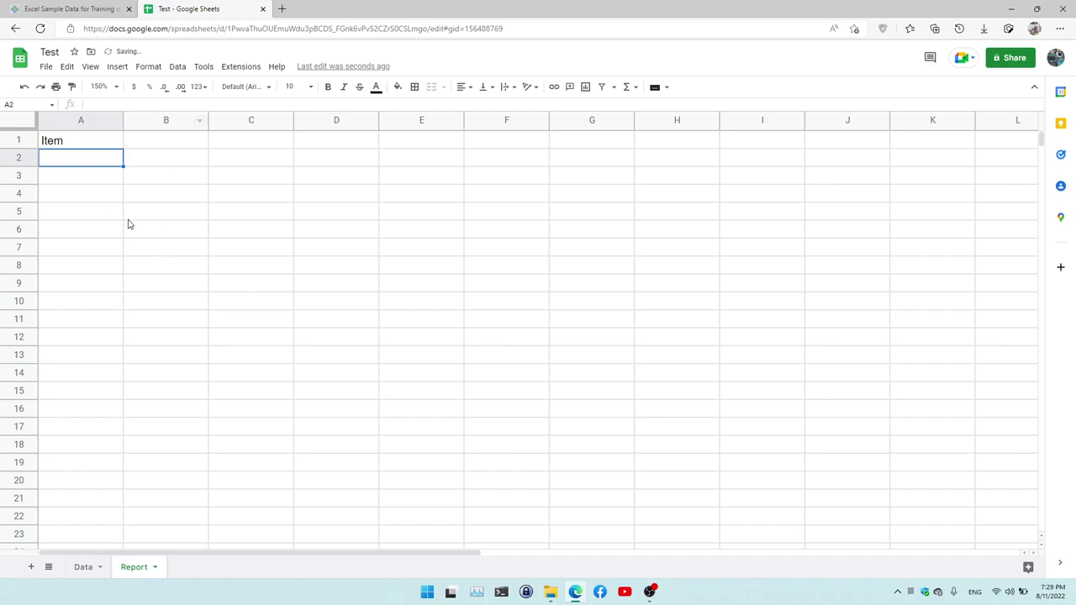
click(101, 147)
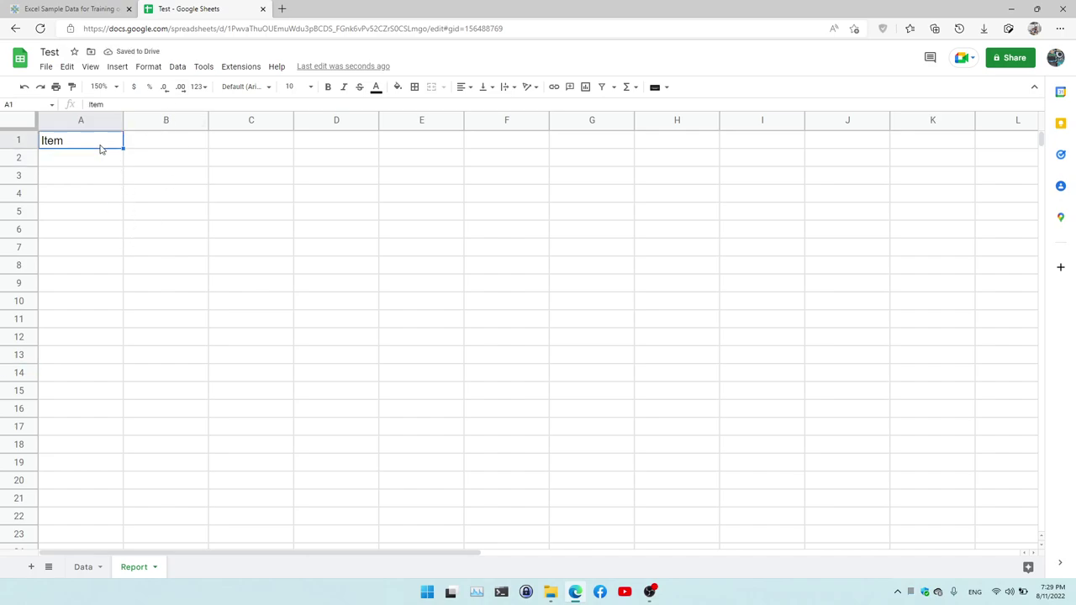
click(328, 86)
click(310, 87)
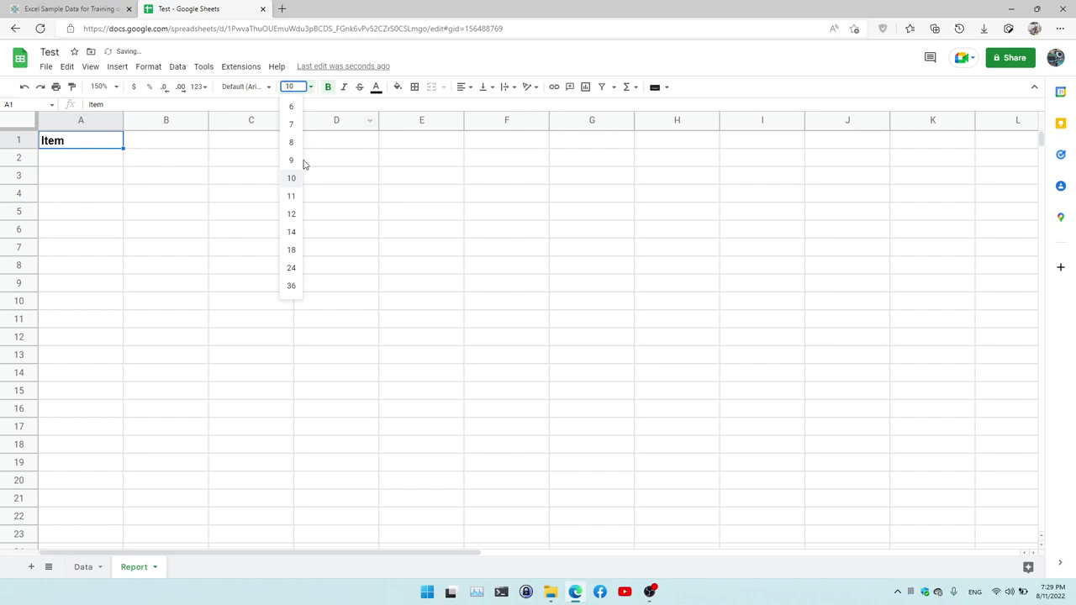
click(290, 250)
click(465, 87)
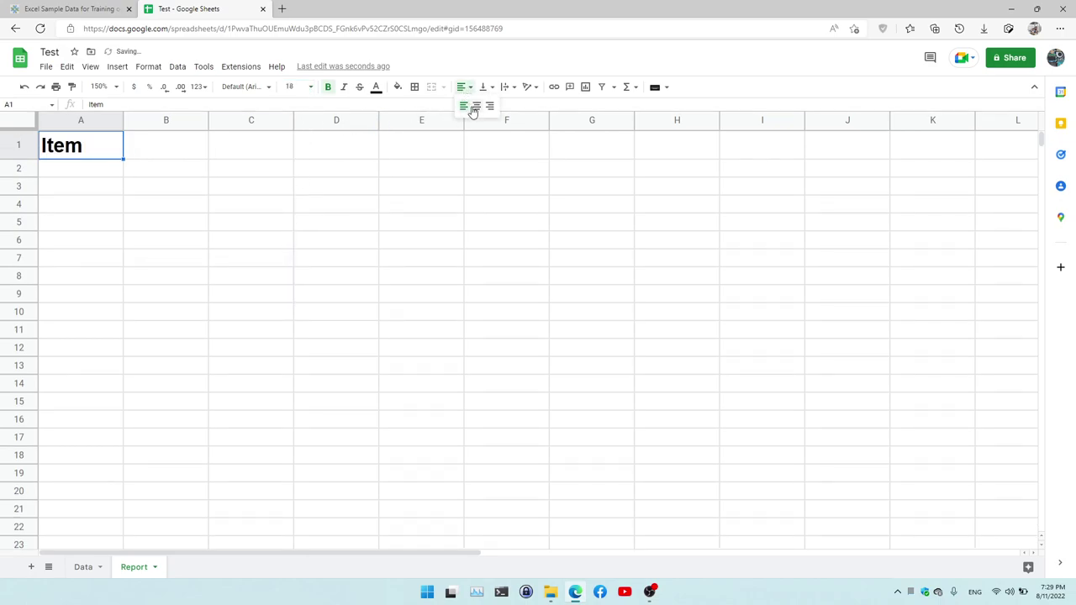
click(473, 106)
click(256, 191)
click(80, 171)
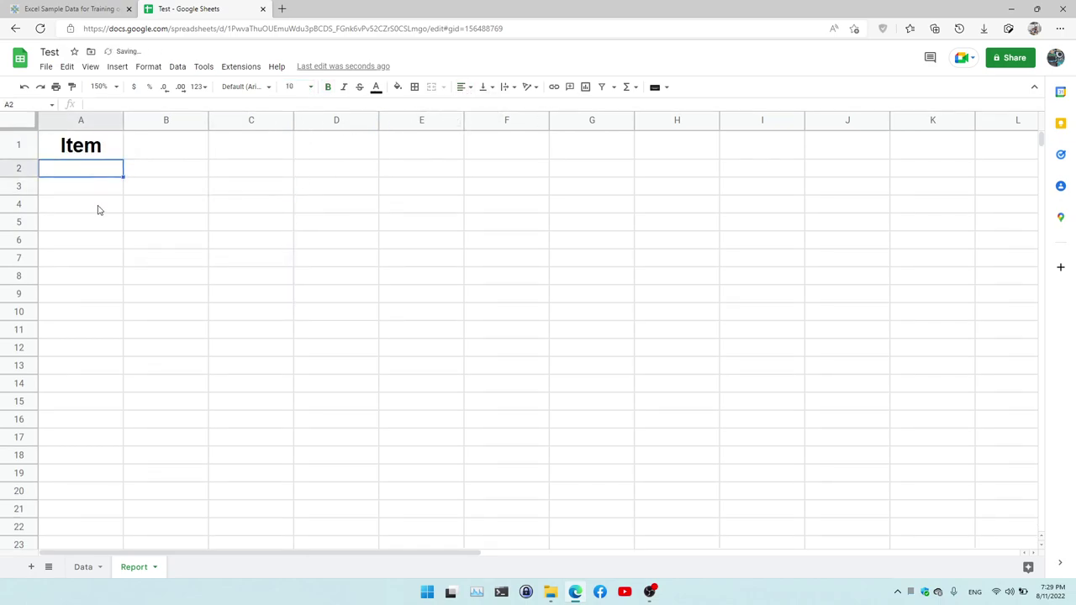
click(88, 575)
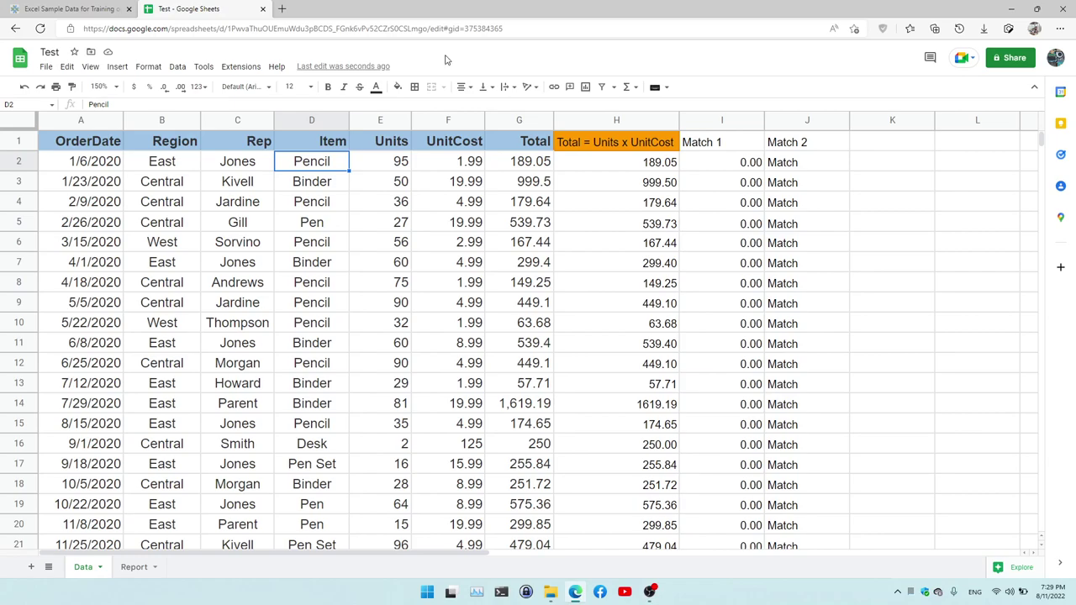
Paste Pencil and Binder from Data into Report A2:A3, then undo both pastes
click(333, 181)
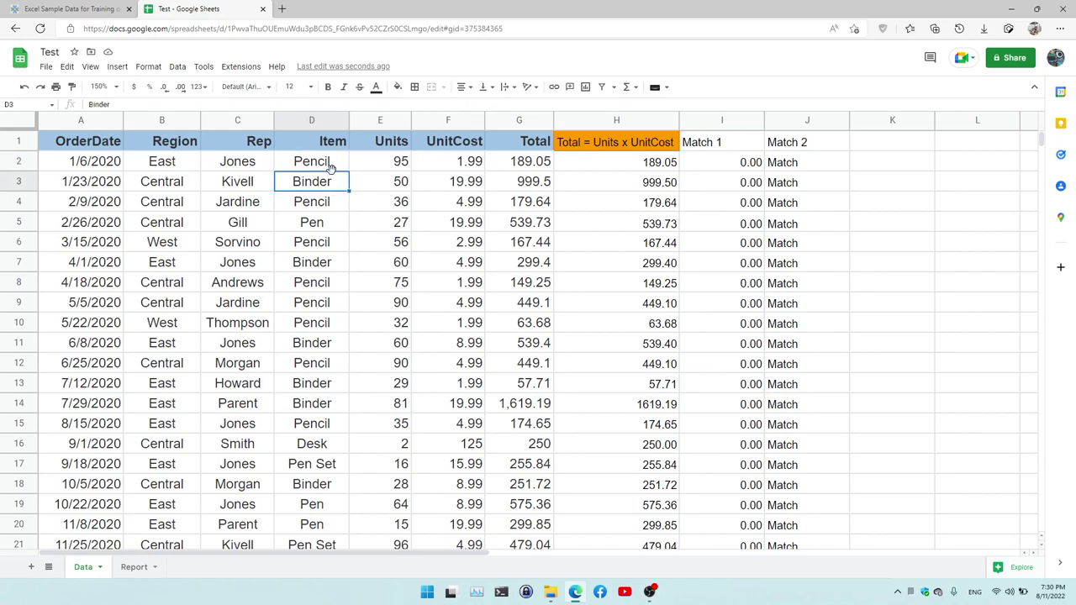
click(332, 166)
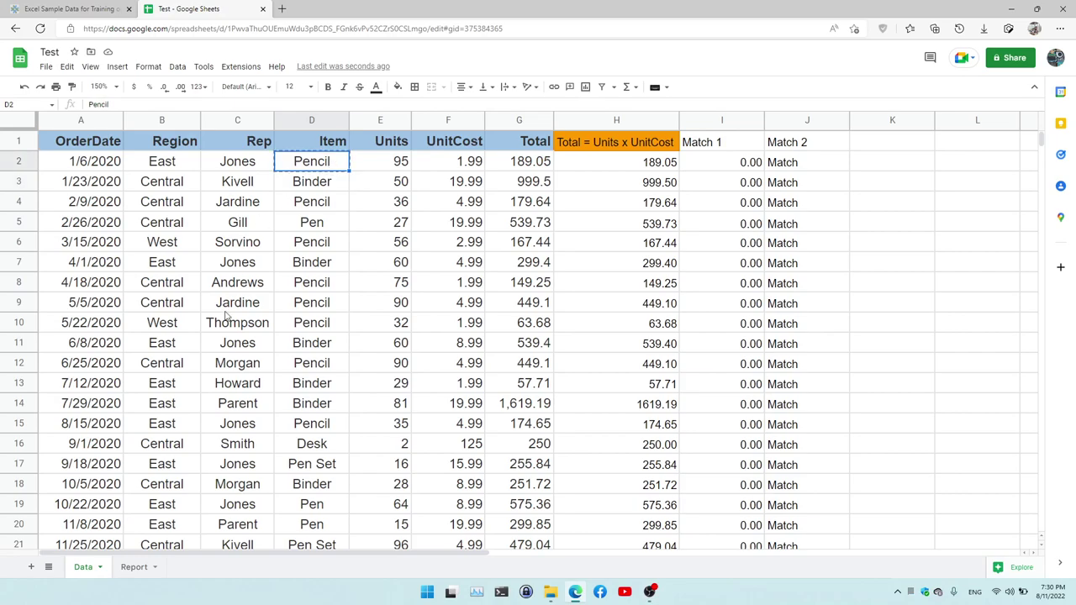
click(138, 567)
text(Pencil)
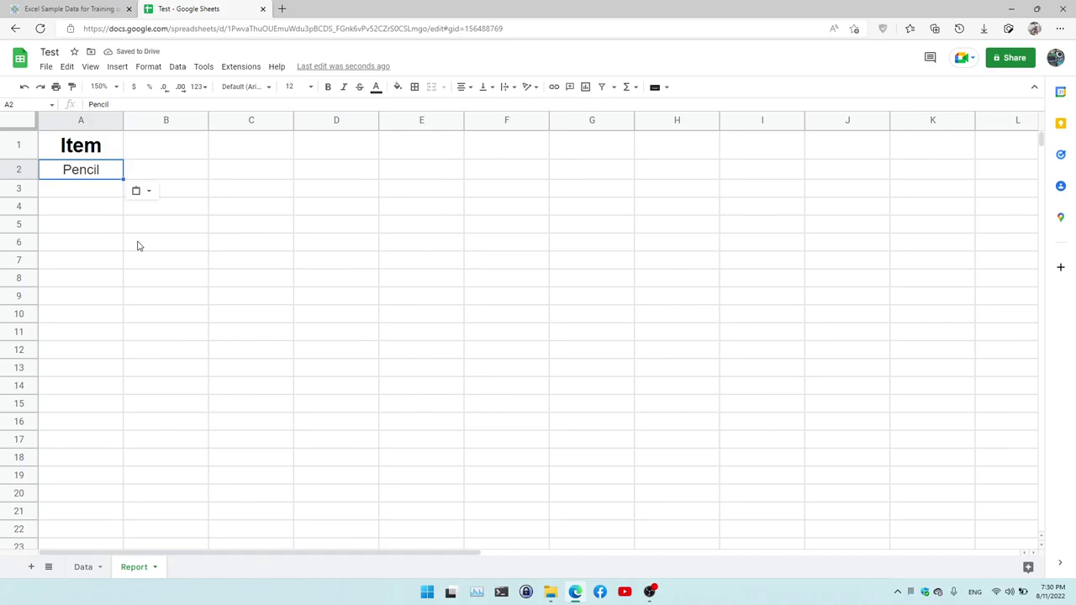
click(89, 567)
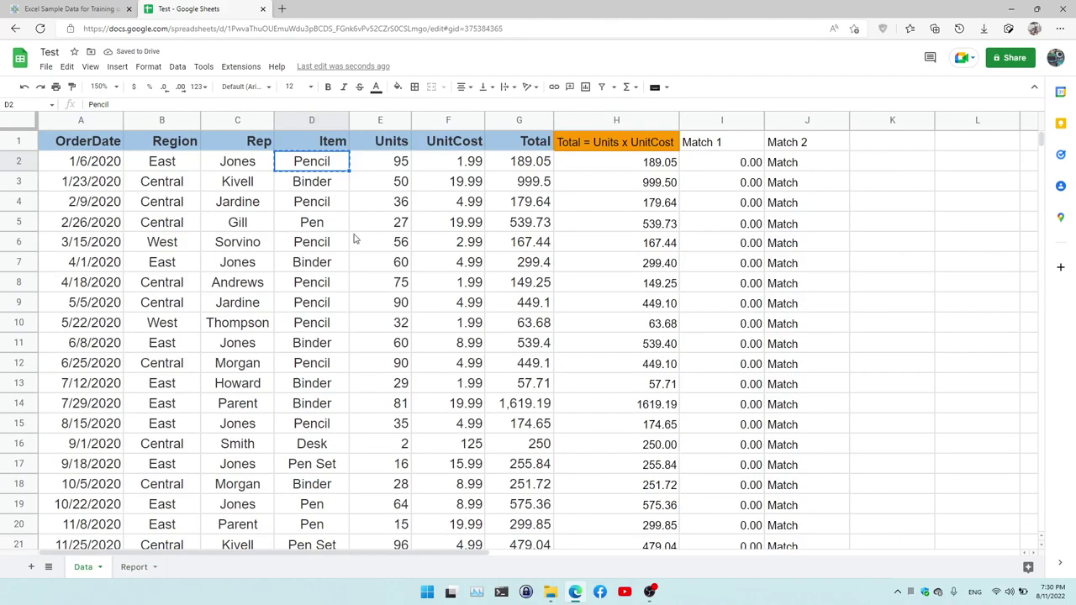
click(316, 186)
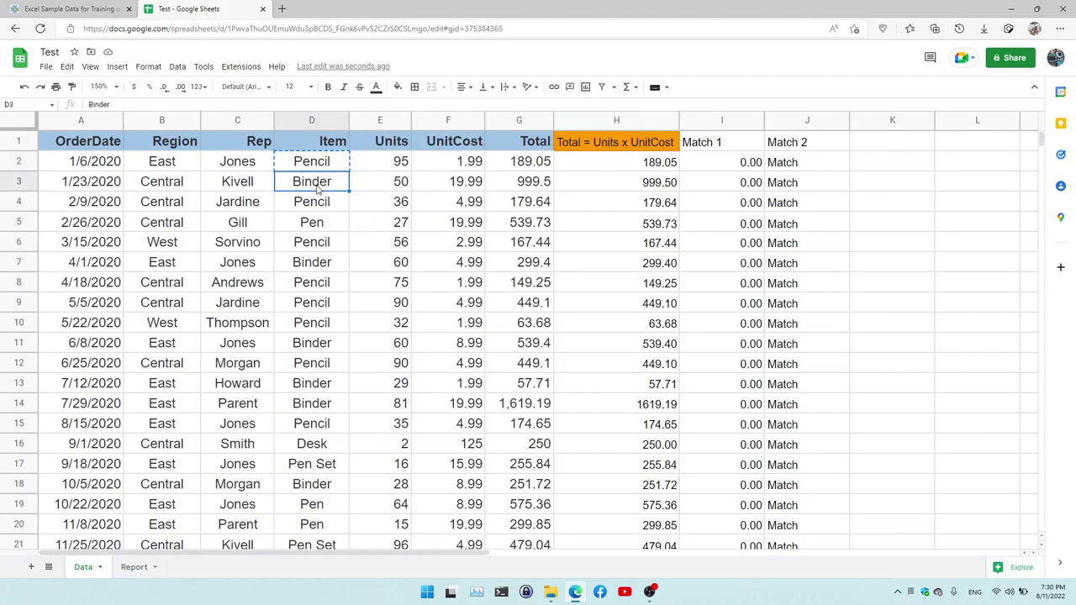
click(136, 568)
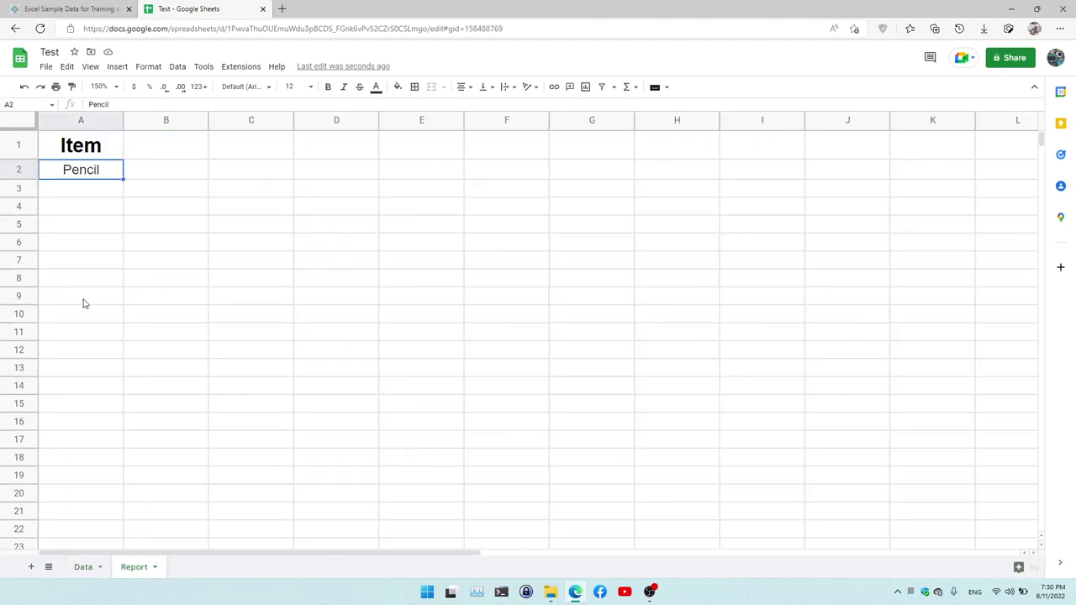
click(95, 189)
text(Binder)
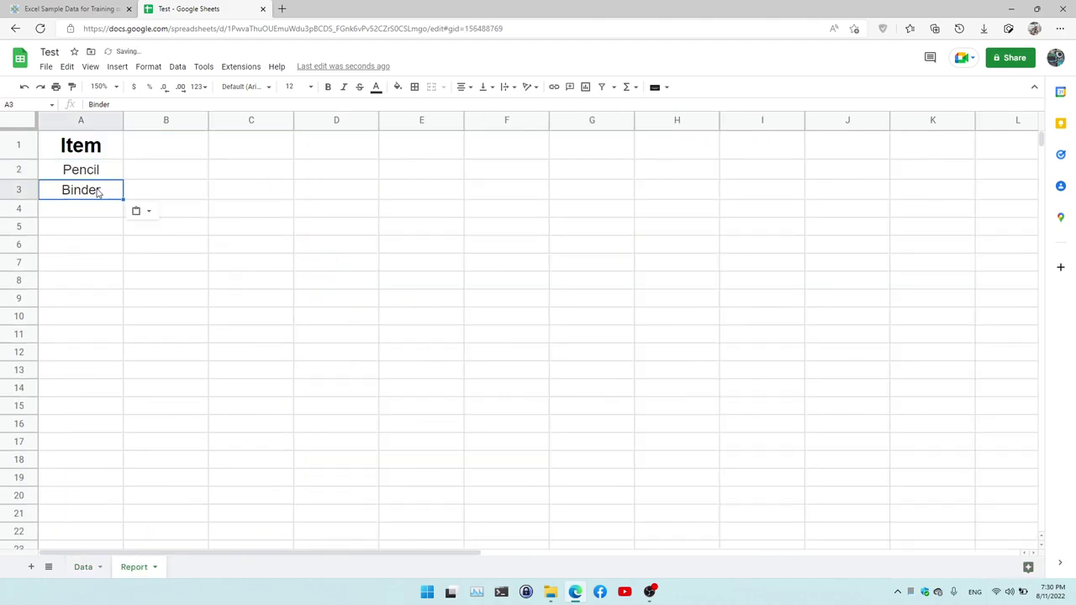
key(ctrl+z)
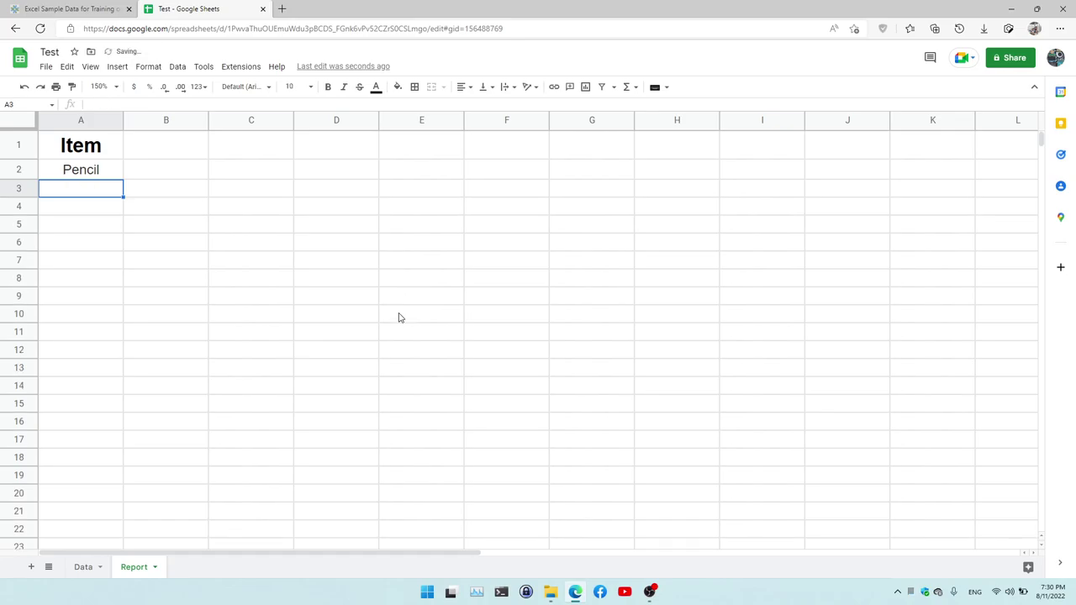
key(ctrl+z)
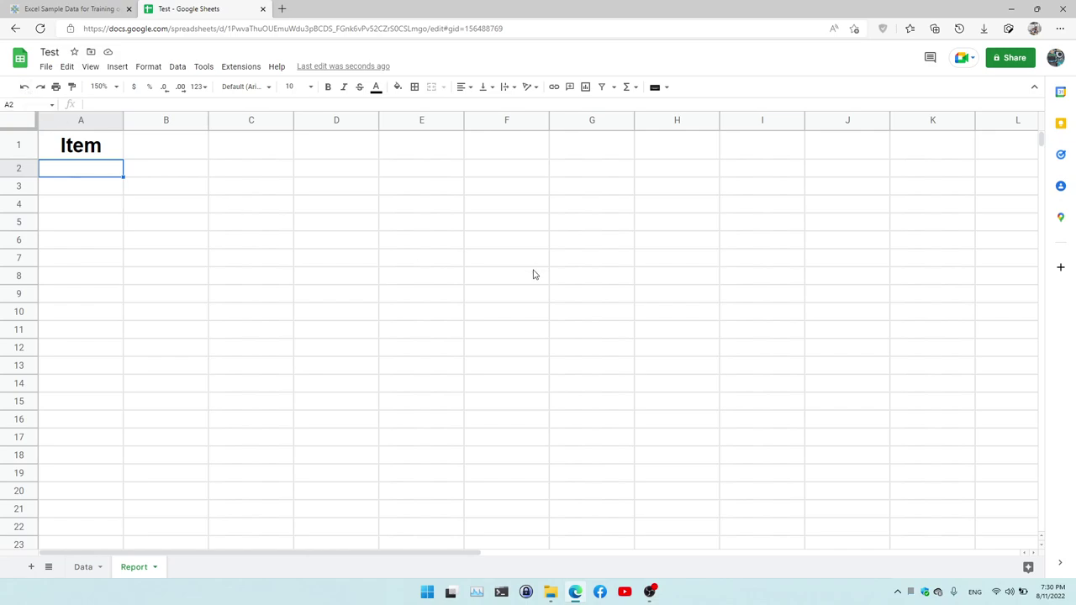
Start a =UNIQUE formula in Report!A2 with its range beginning at Data!D2
text(=)
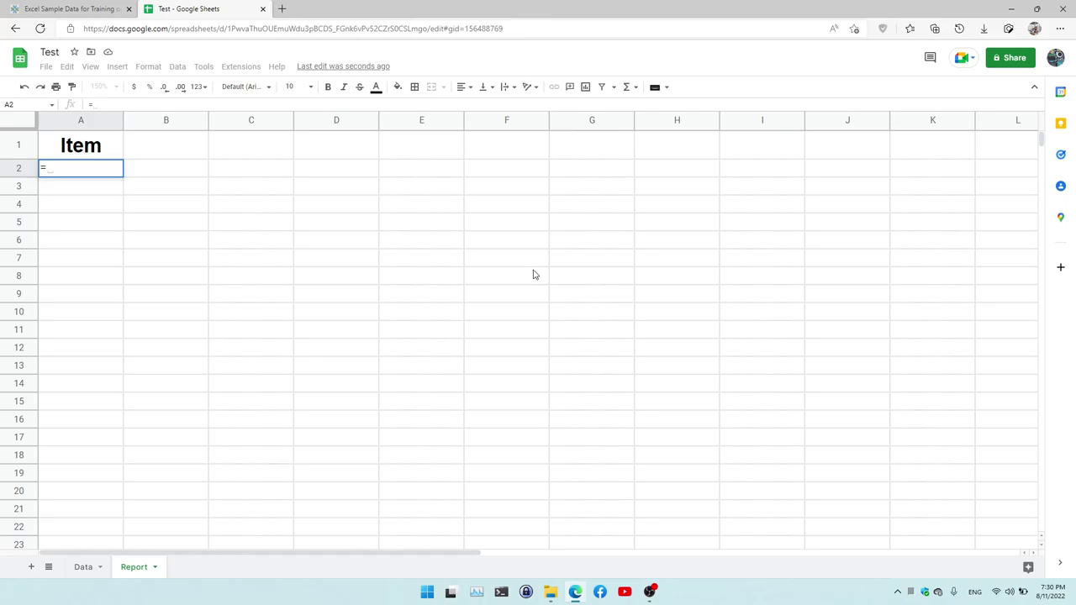
text(uni)
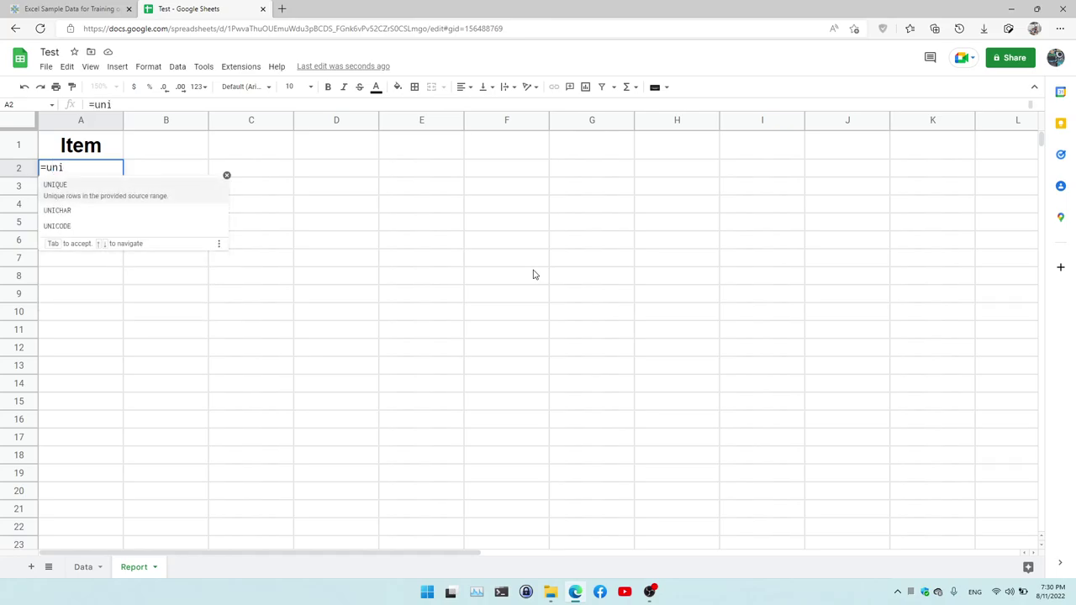
key(Tab)
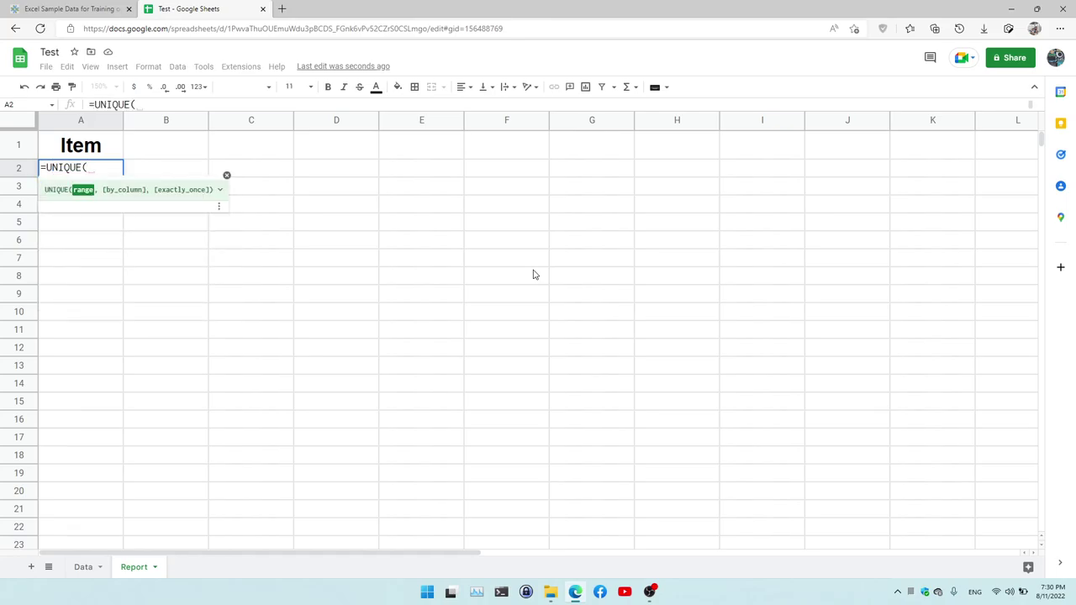
click(84, 568)
click(331, 165)
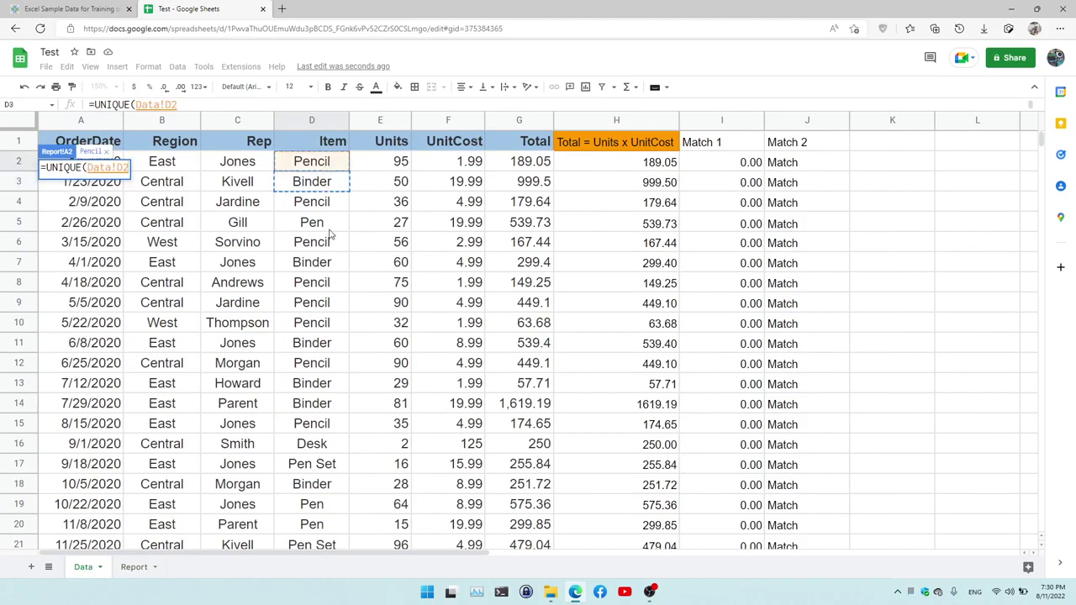
Extend the range to Data!D44 and commit, listing the distinct items, then return to Data
scroll(332, 272, down, 1)
scroll(333, 277, down, 4)
scroll(332, 277, down, 2)
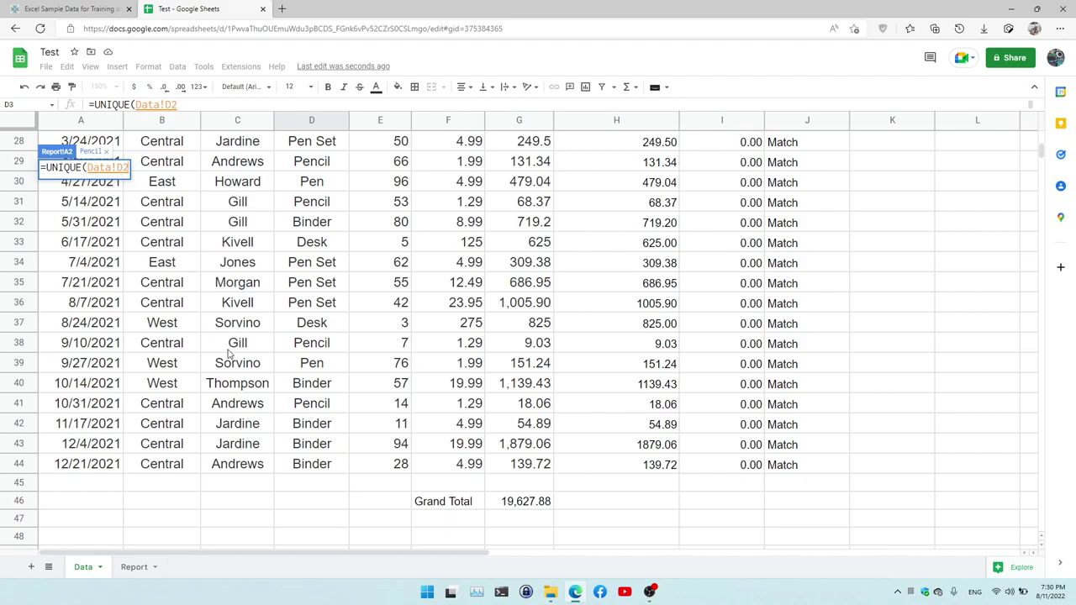
scroll(390, 459, up, 4)
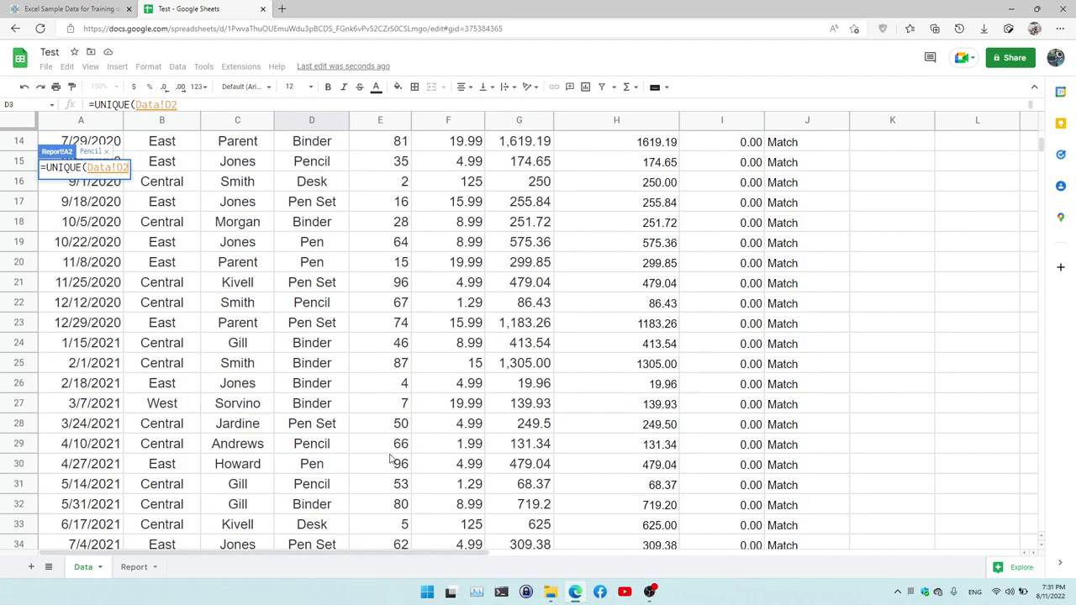
scroll(390, 459, up, 3)
scroll(390, 458, down, 1)
scroll(387, 459, down, 3)
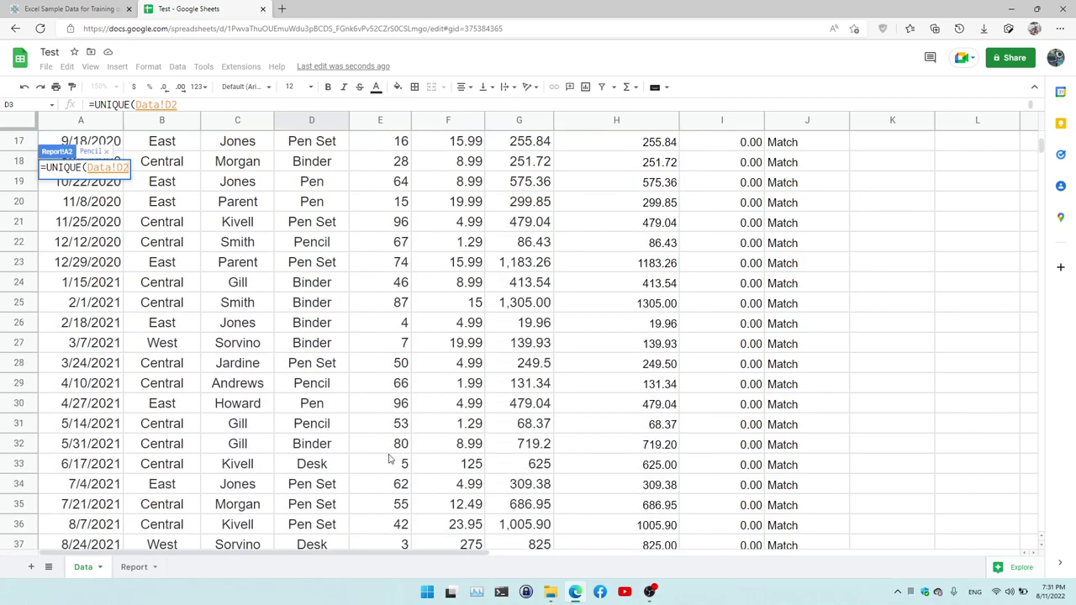
scroll(378, 460, down, 2)
scroll(367, 461, down, 1)
scroll(367, 462, down, 1)
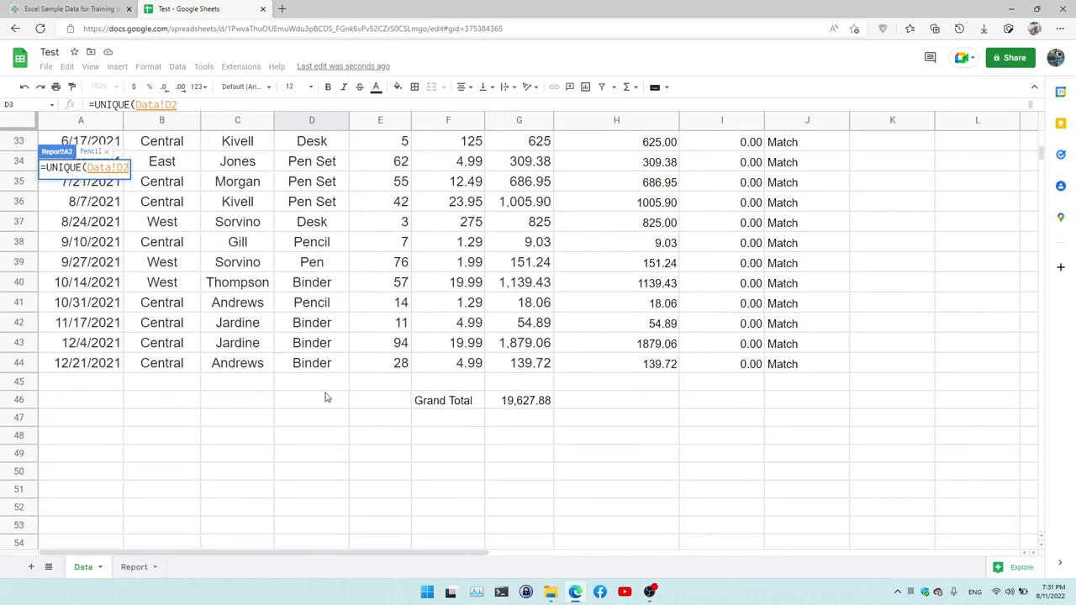
shift+click(323, 370)
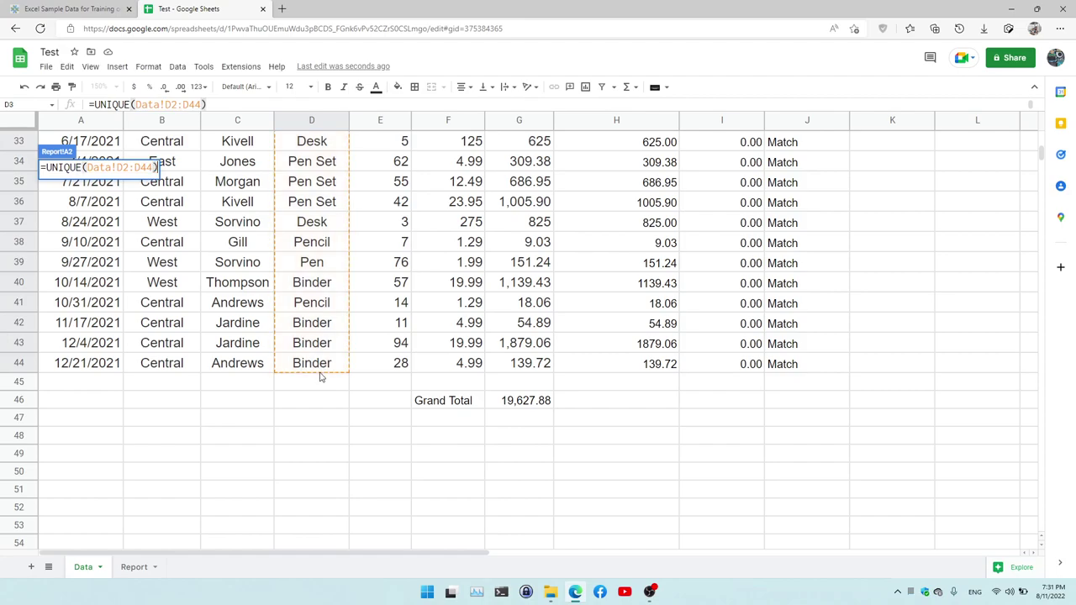
key(Return)
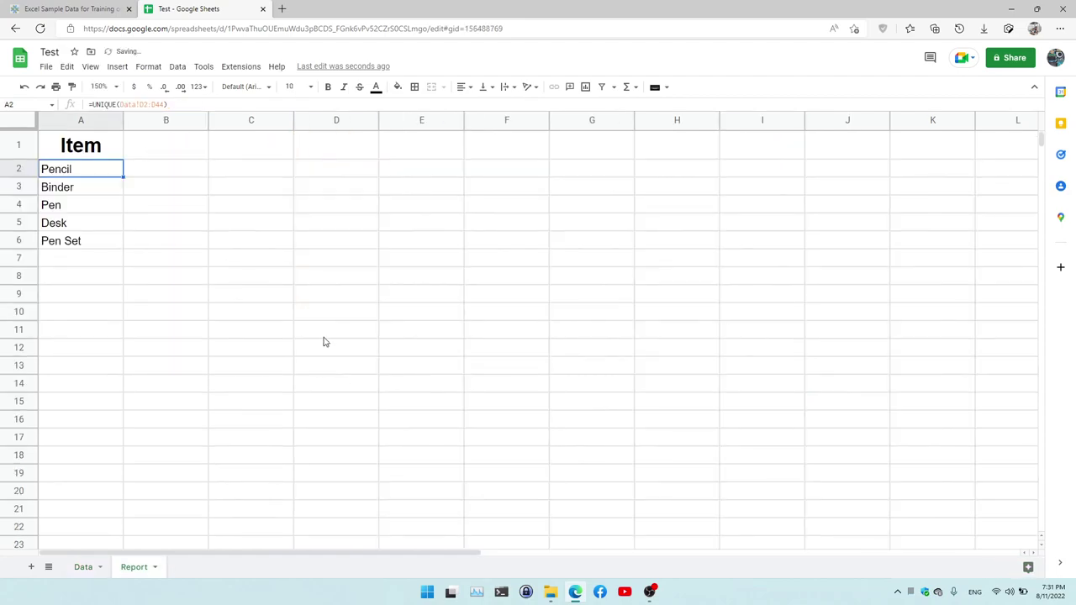
click(83, 567)
scroll(421, 178, up, 5)
scroll(420, 181, up, 3)
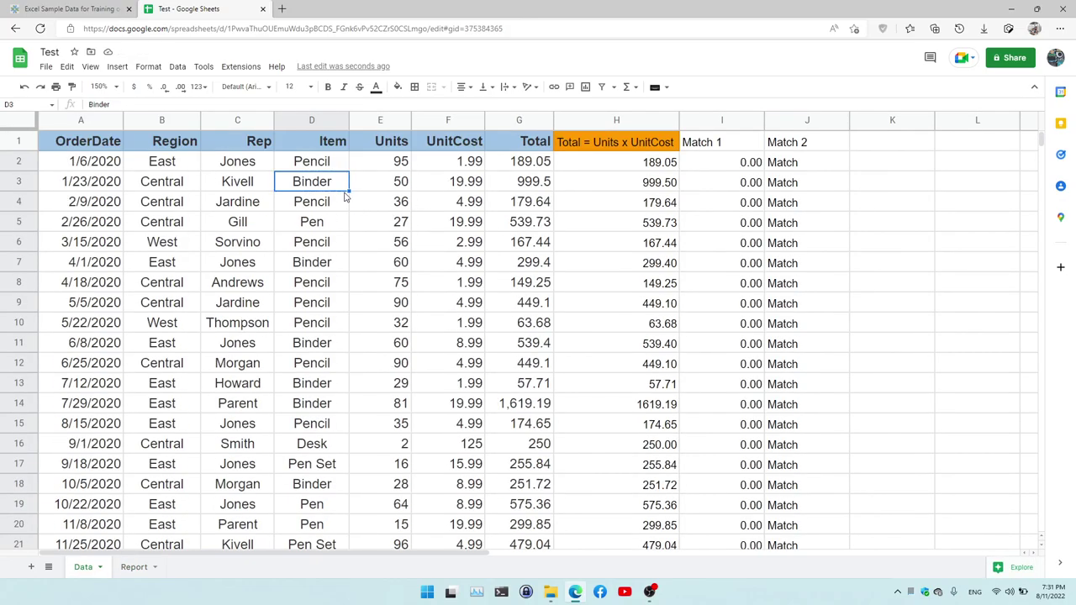
Freeze the Data sheet's top row with View > Freeze > 1 row
scroll(360, 204, down, 5)
scroll(360, 206, up, 5)
scroll(360, 206, down, 3)
scroll(360, 206, up, 3)
scroll(359, 206, down, 2)
scroll(359, 206, down, 6)
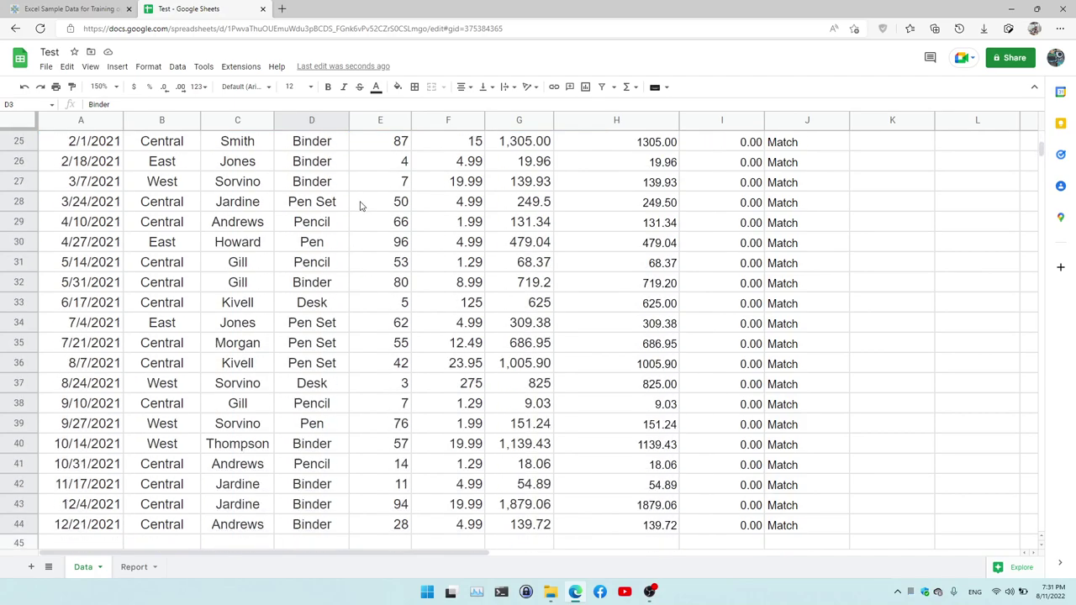
scroll(360, 206, up, 5)
scroll(360, 206, up, 3)
scroll(360, 206, down, 8)
scroll(360, 206, up, 9)
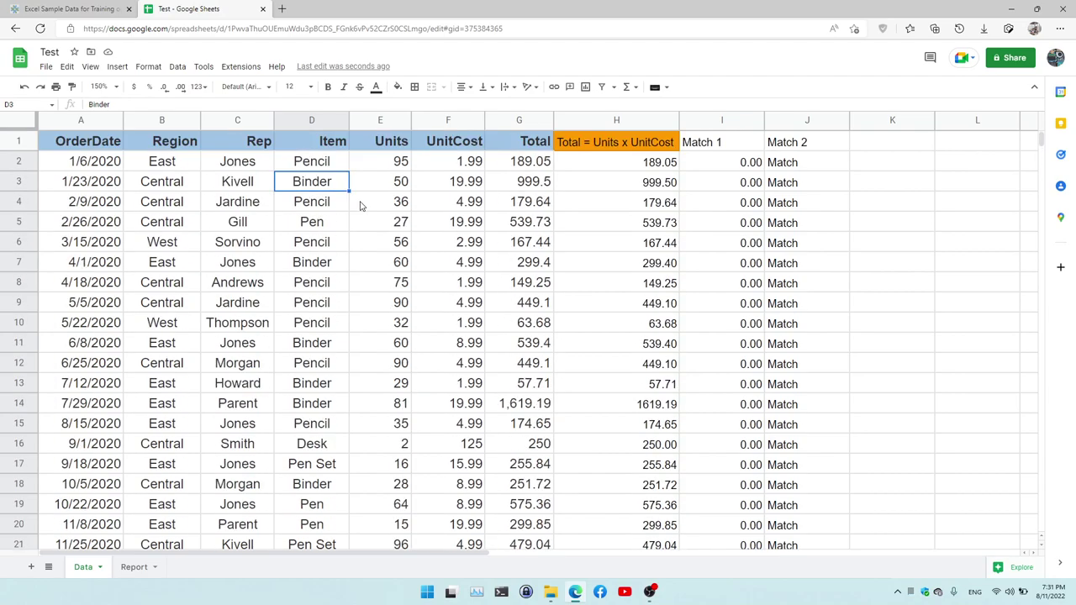
click(90, 66)
mouse_move(153, 106)
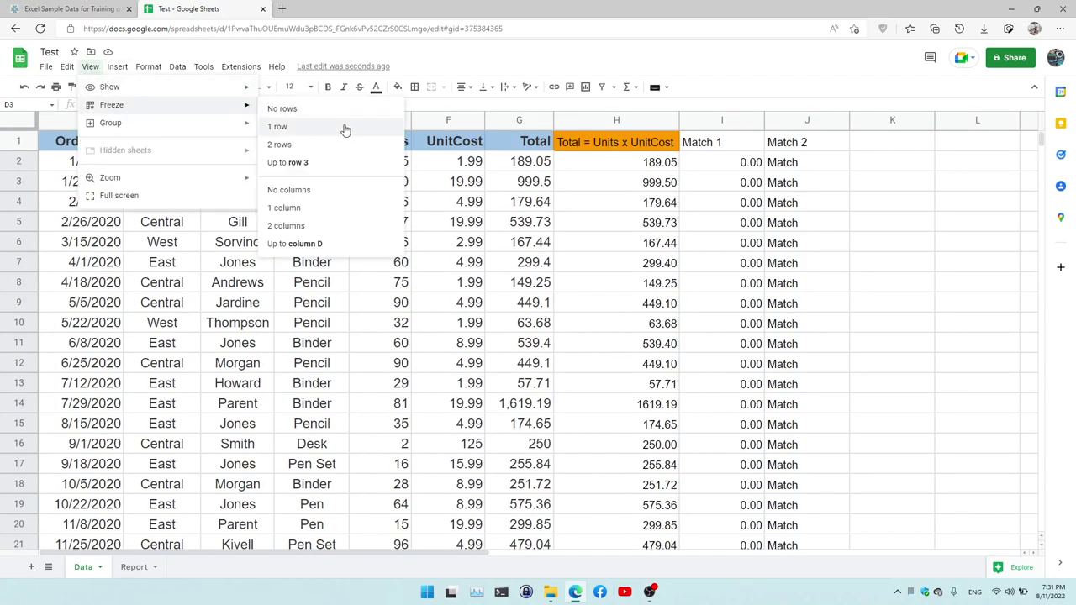
click(270, 132)
scroll(380, 291, down, 8)
scroll(380, 291, down, 1)
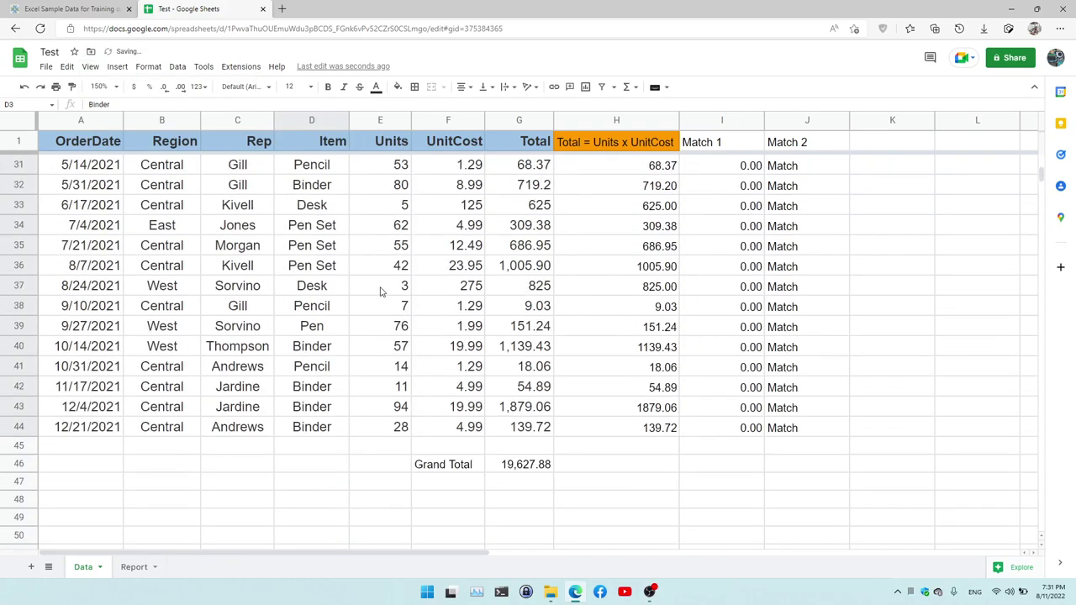
scroll(380, 291, up, 10)
scroll(380, 291, down, 3)
scroll(380, 291, up, 3)
scroll(380, 291, down, 3)
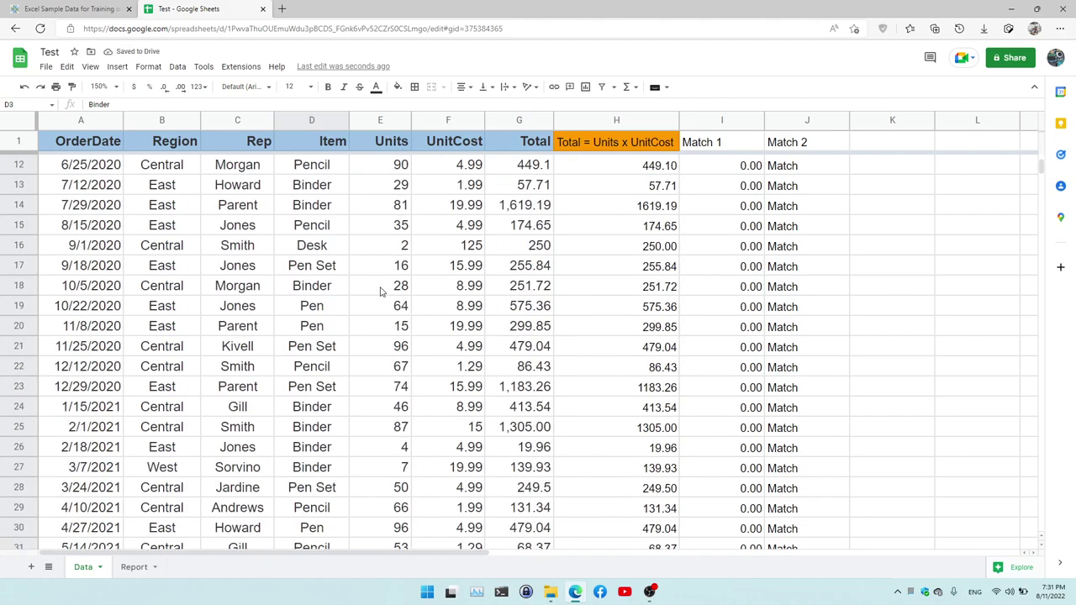
scroll(380, 291, up, 3)
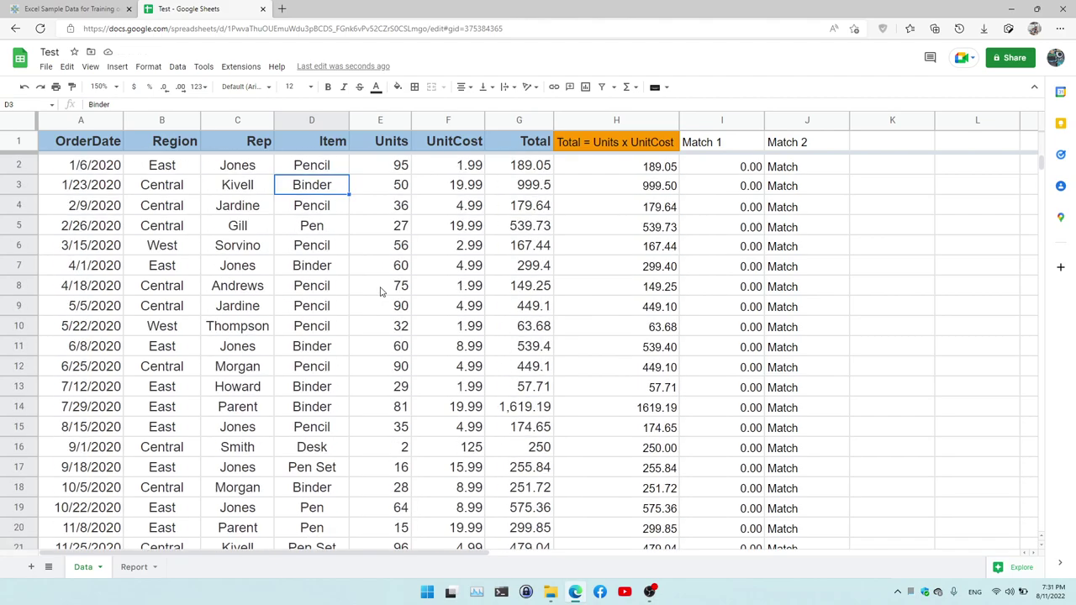
Enter a Rep header in B1 of the Report sheet
click(141, 570)
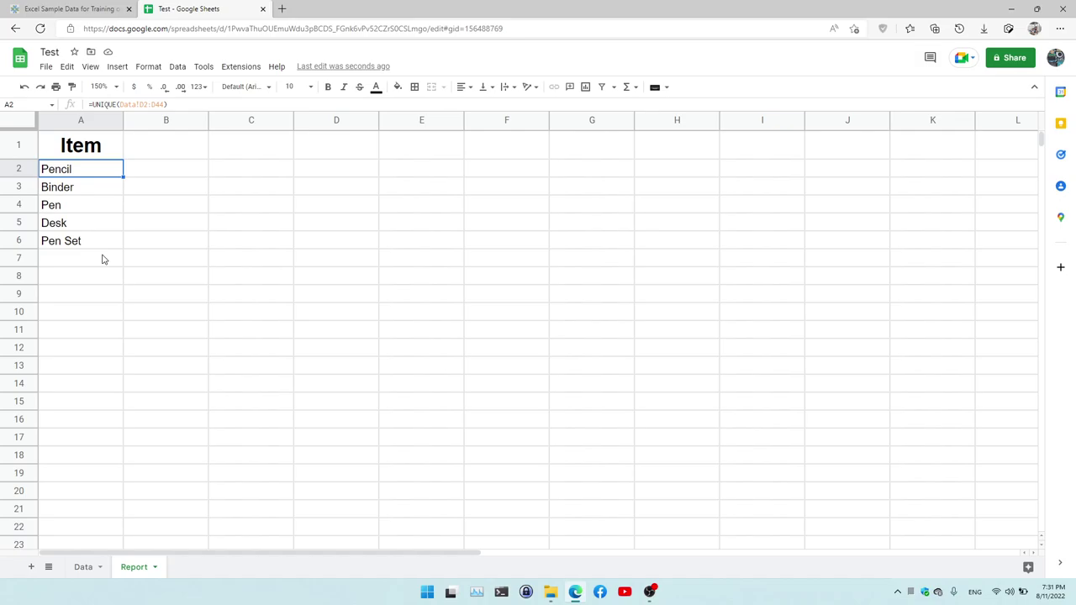
click(165, 160)
text(Re)
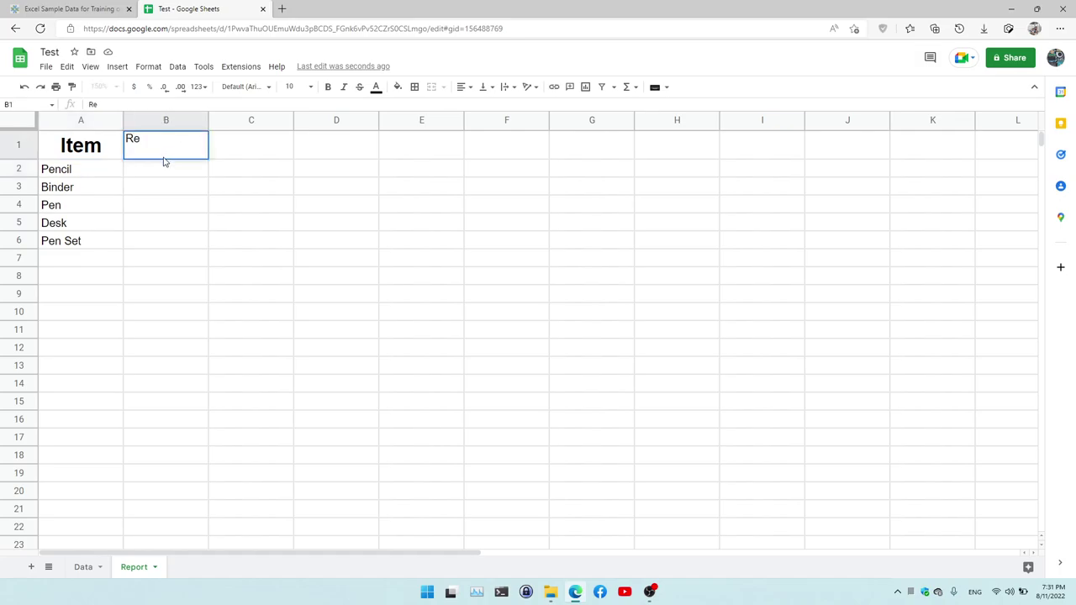
text(p)
key(Return)
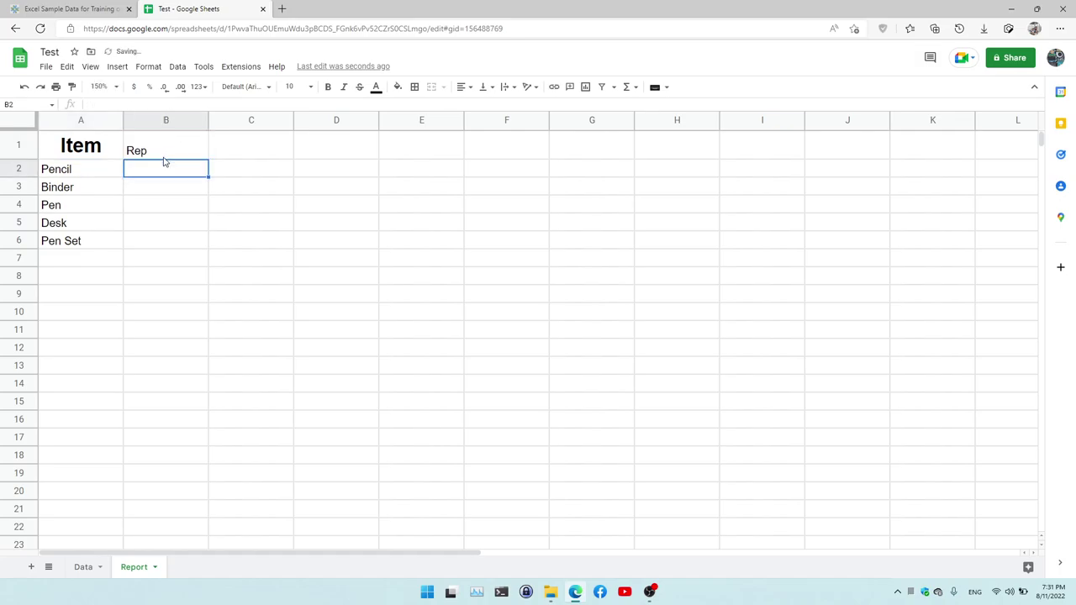
Copy the Item header's formatting onto B1 with Paint format
click(161, 155)
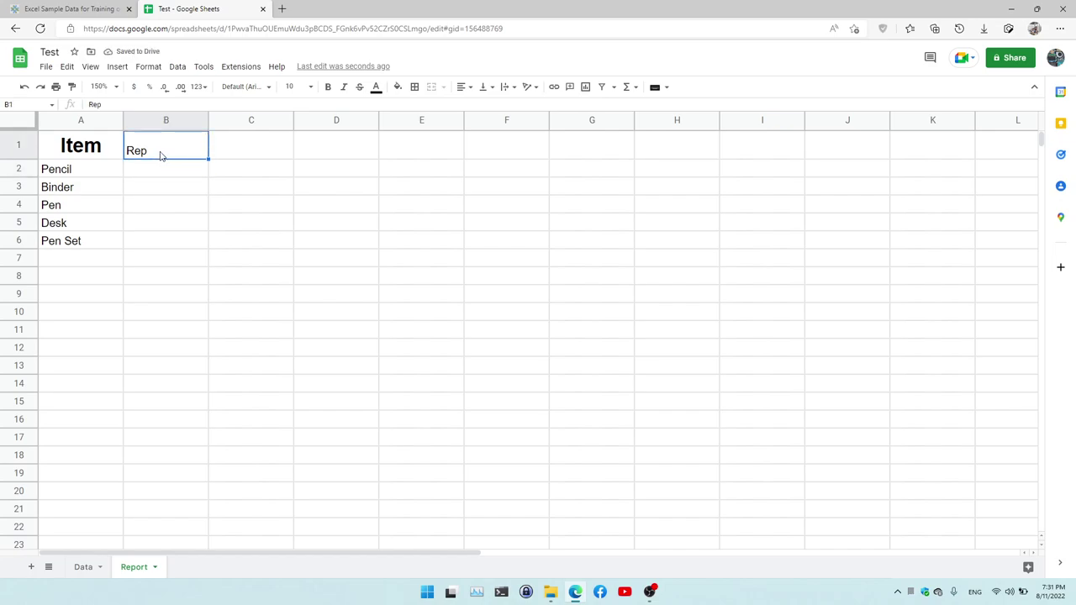
click(95, 155)
click(72, 87)
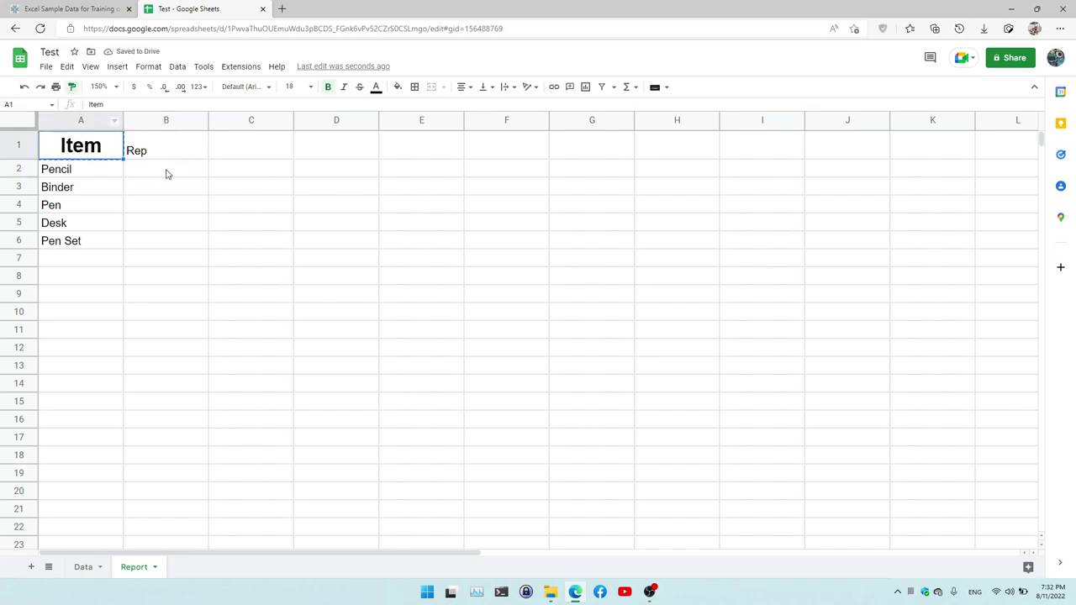
click(166, 174)
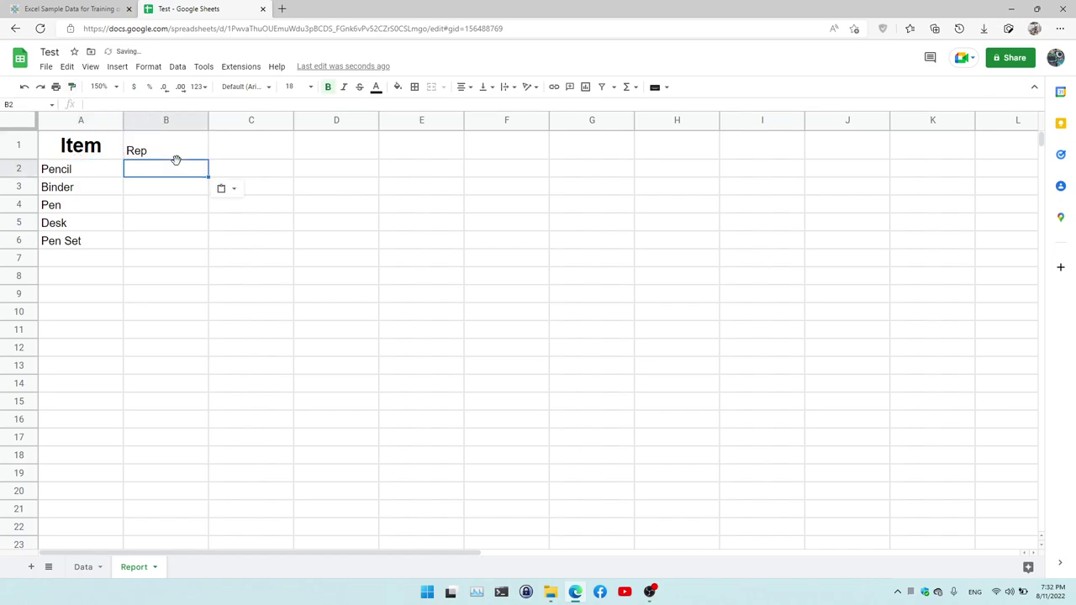
click(97, 151)
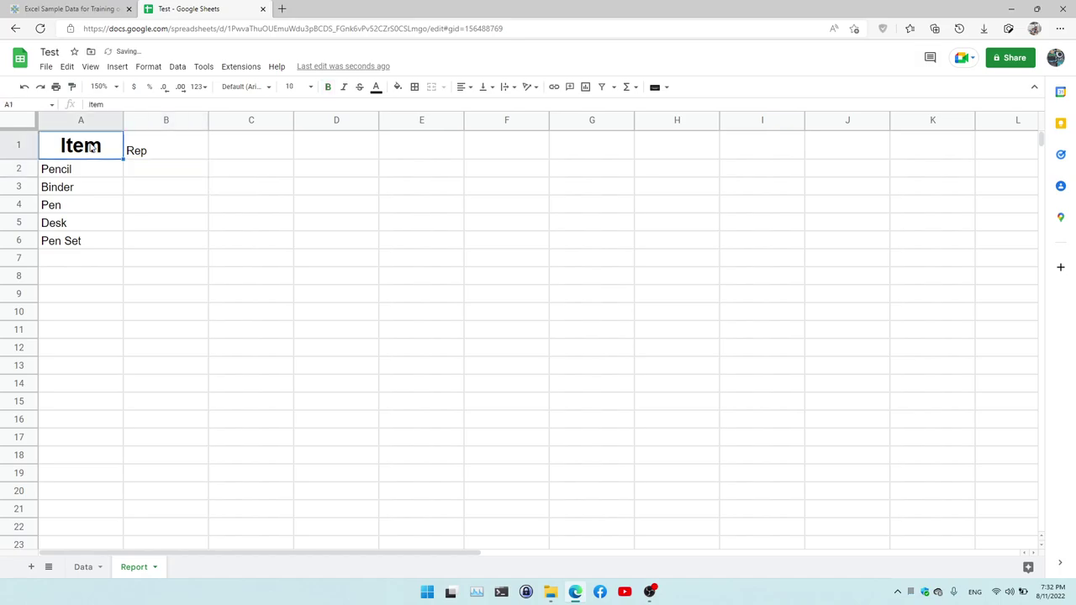
click(73, 89)
click(191, 156)
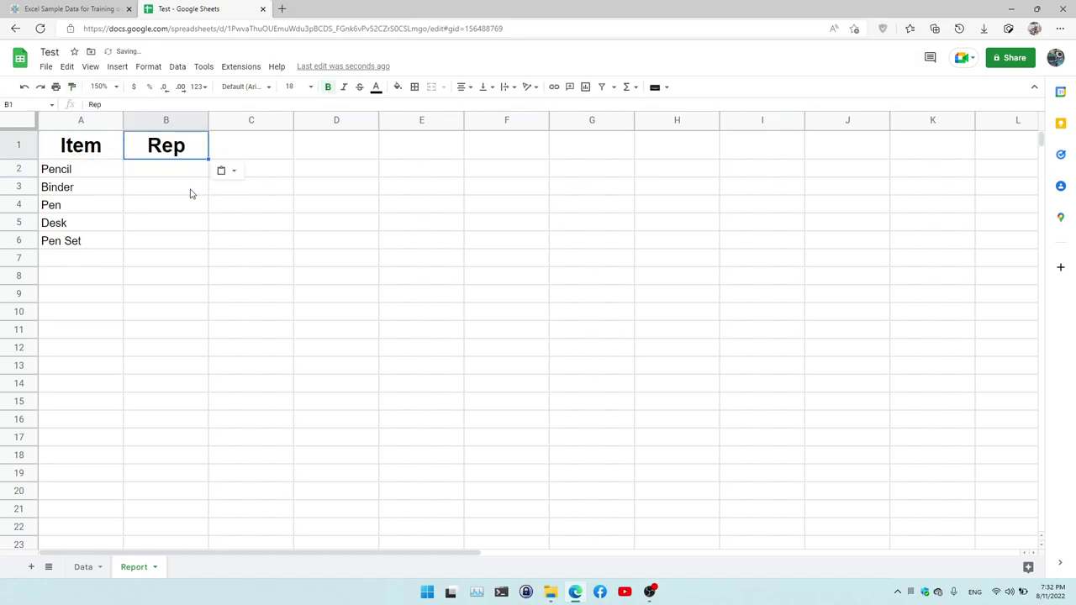
click(168, 175)
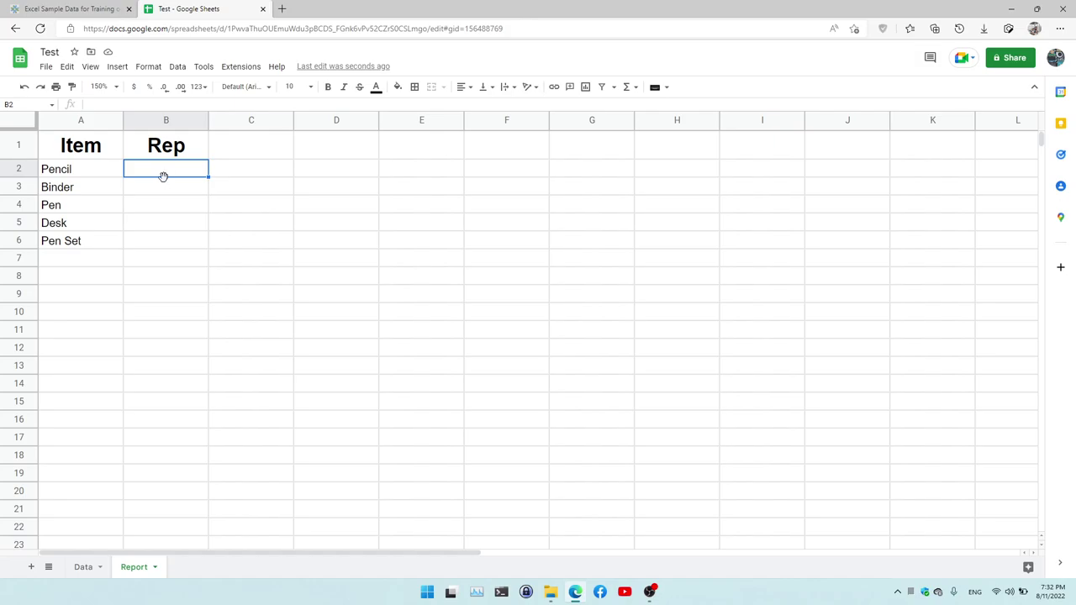
Enter =UNIQUE(Data!C2:C44) in Report cell B2 to list the distinct reps
text(=)
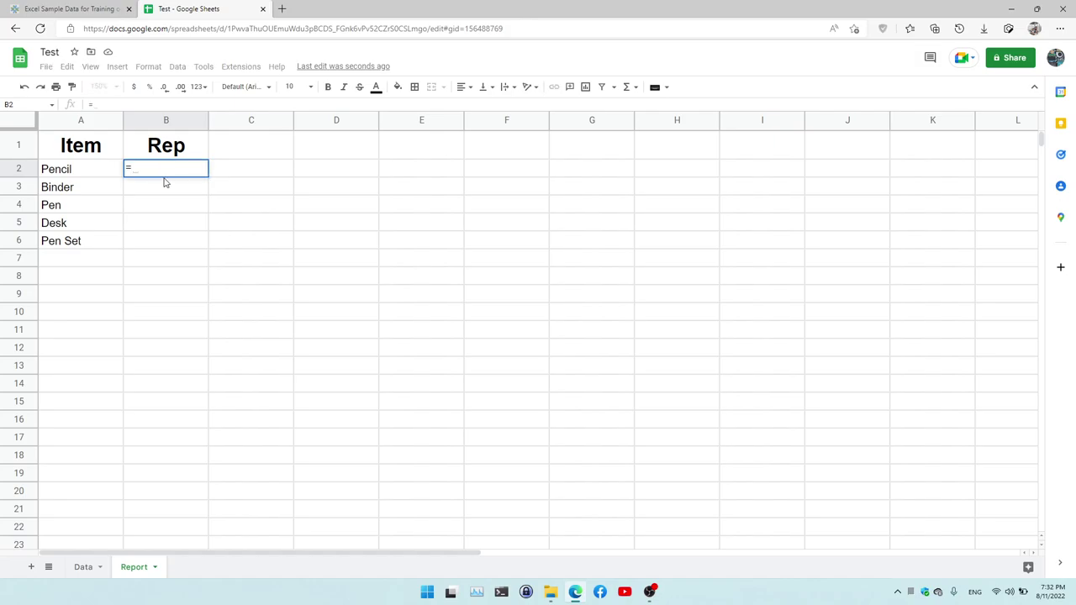
text(un)
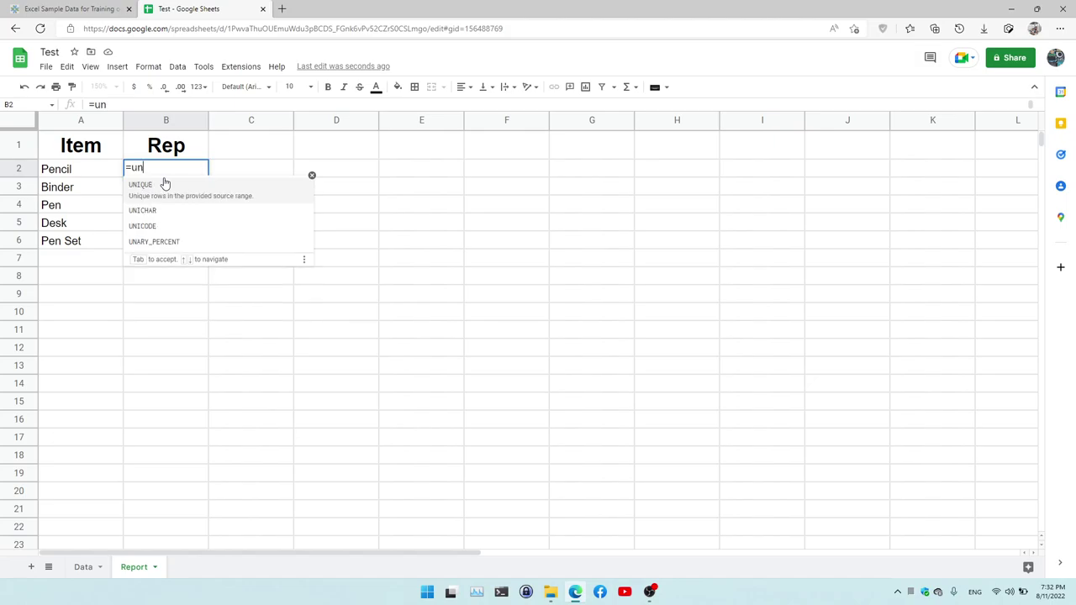
key(Tab)
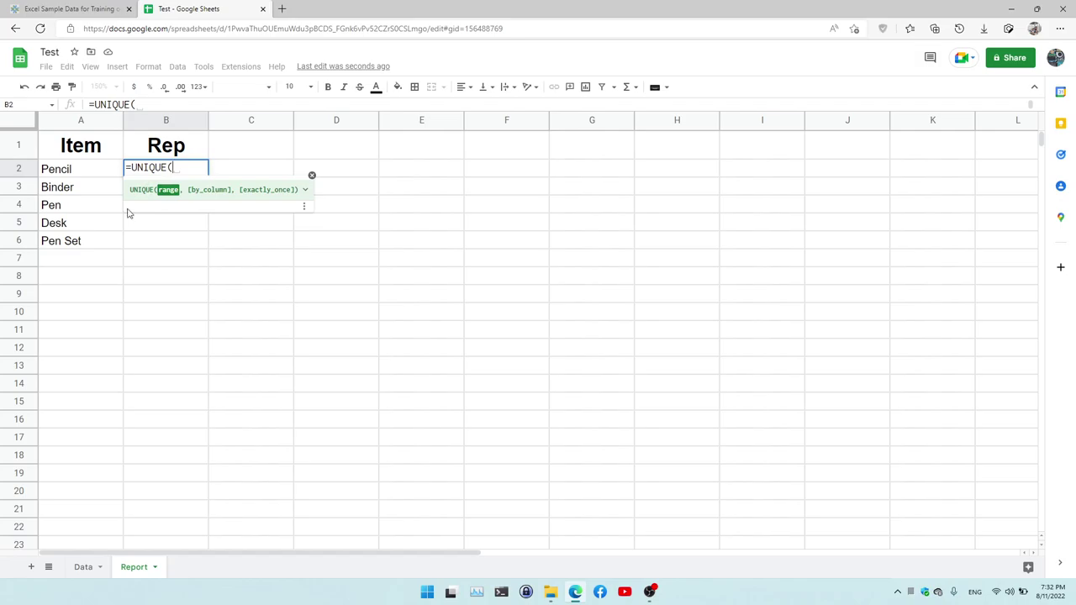
click(84, 570)
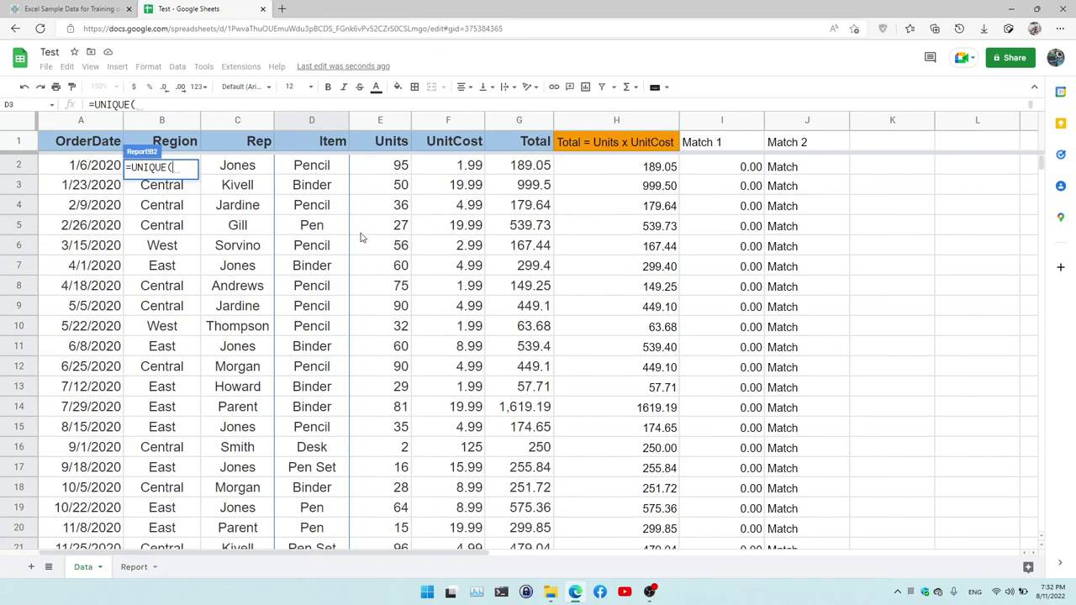
click(242, 171)
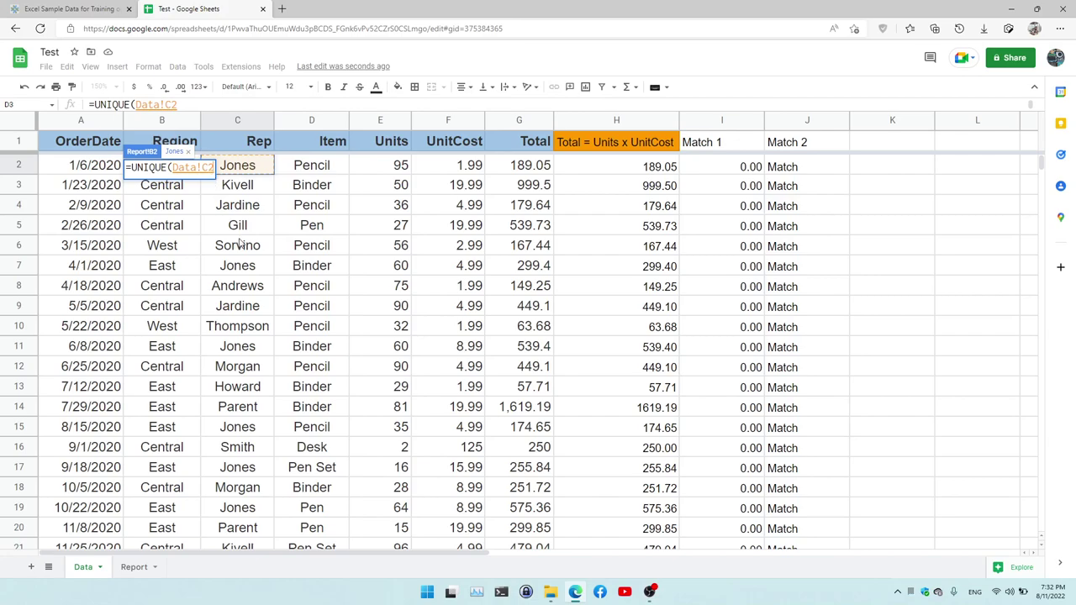
scroll(239, 245, down, 3)
scroll(239, 245, down, 3)
scroll(239, 245, down, 2)
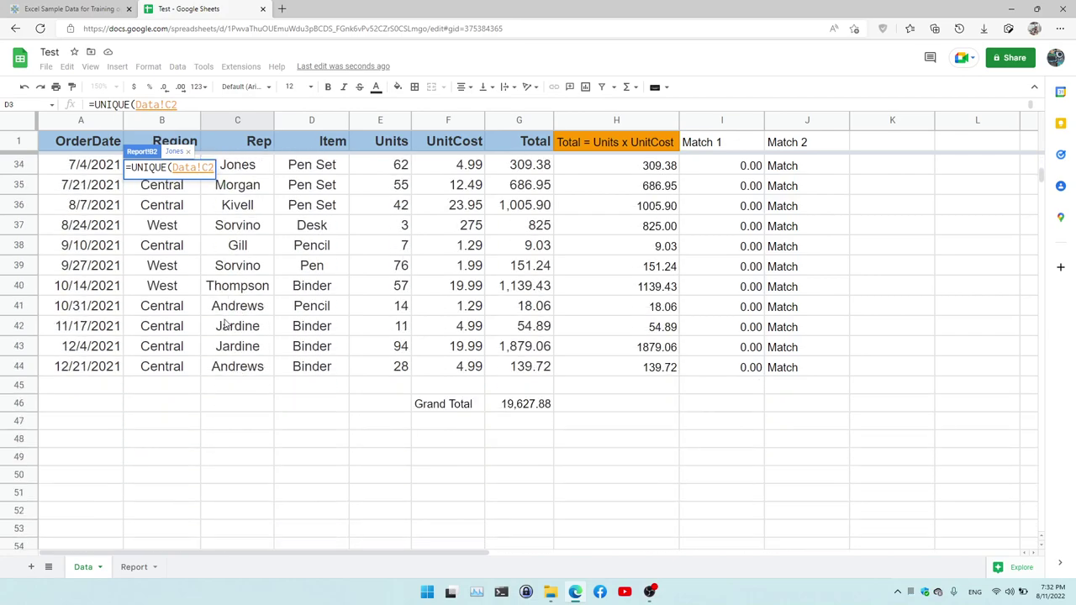
shift+click(236, 374)
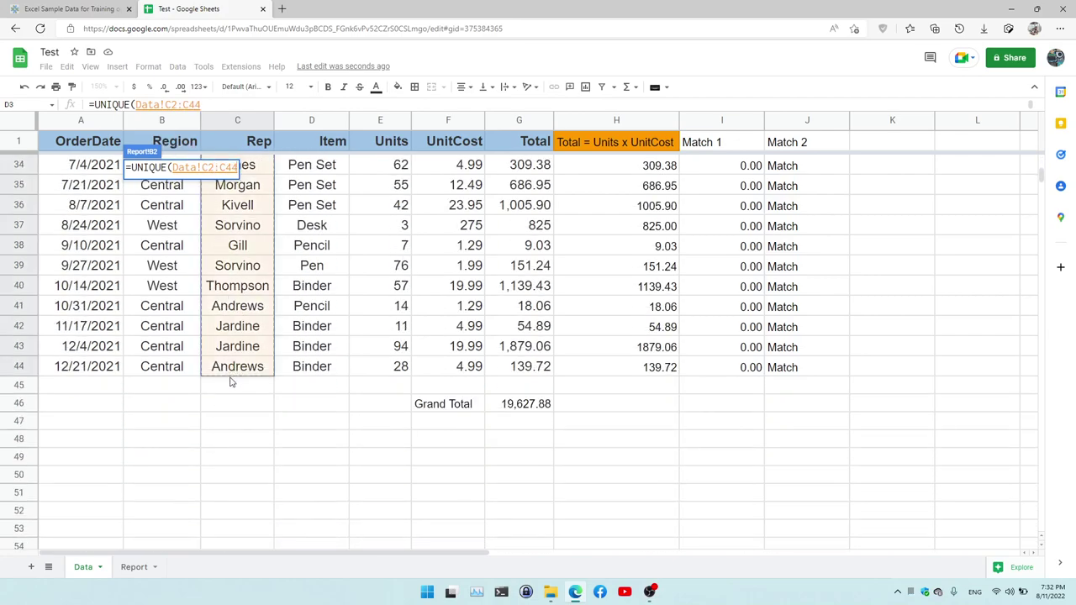
text())
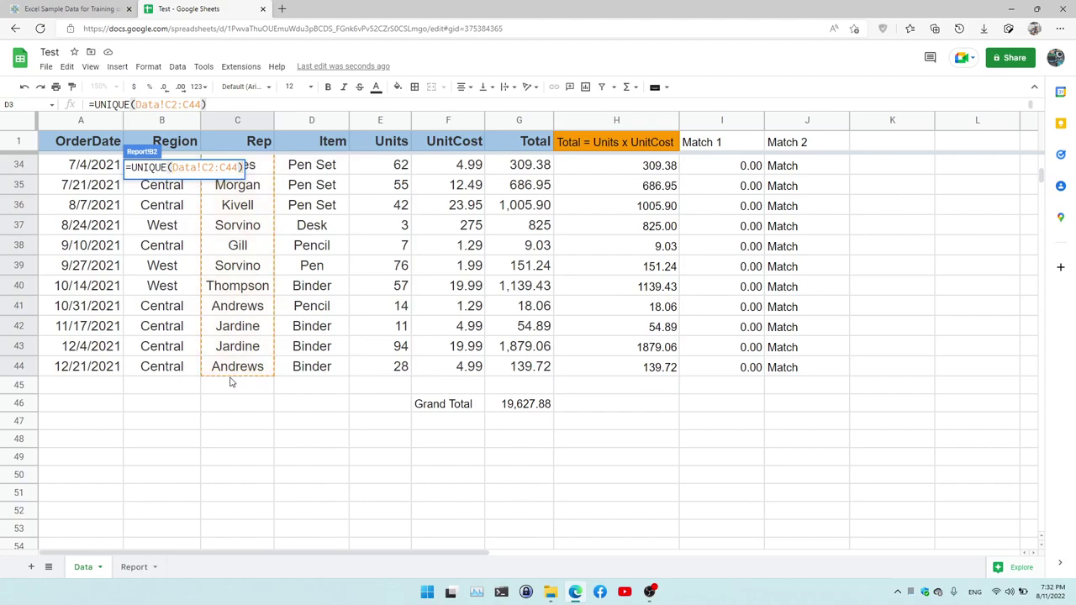
key(Return)
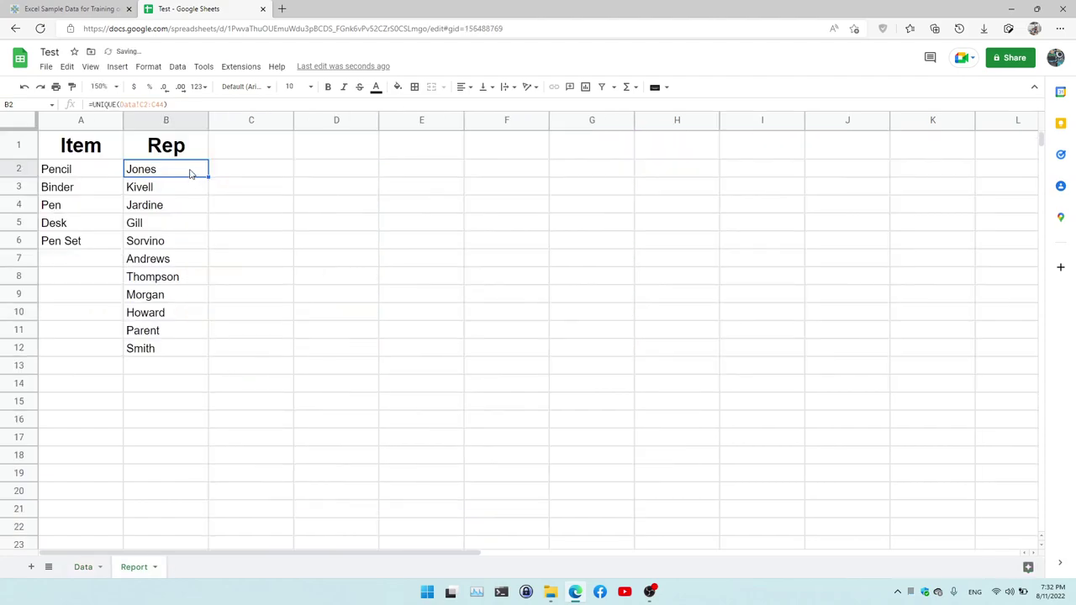
Check the formula in B2 and all eleven unique rep names down column B
click(176, 220)
click(181, 277)
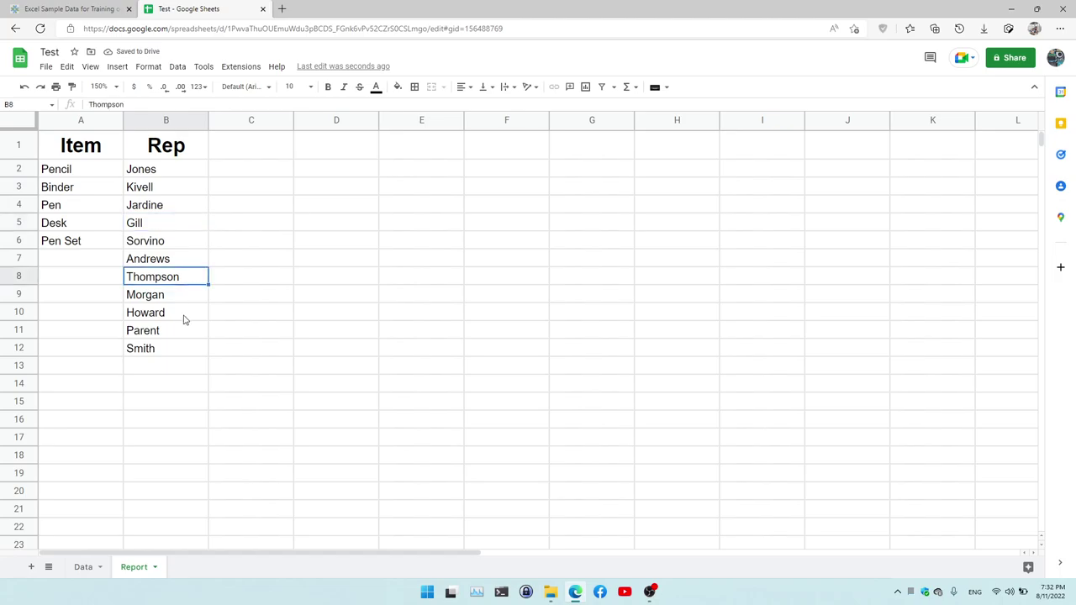
click(172, 170)
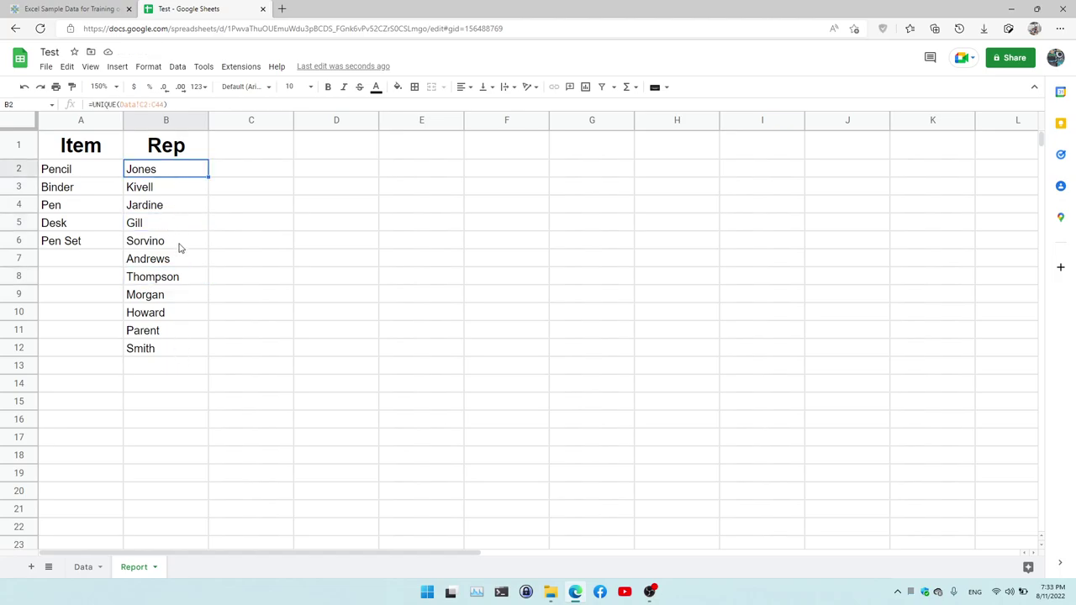
click(188, 193)
click(190, 210)
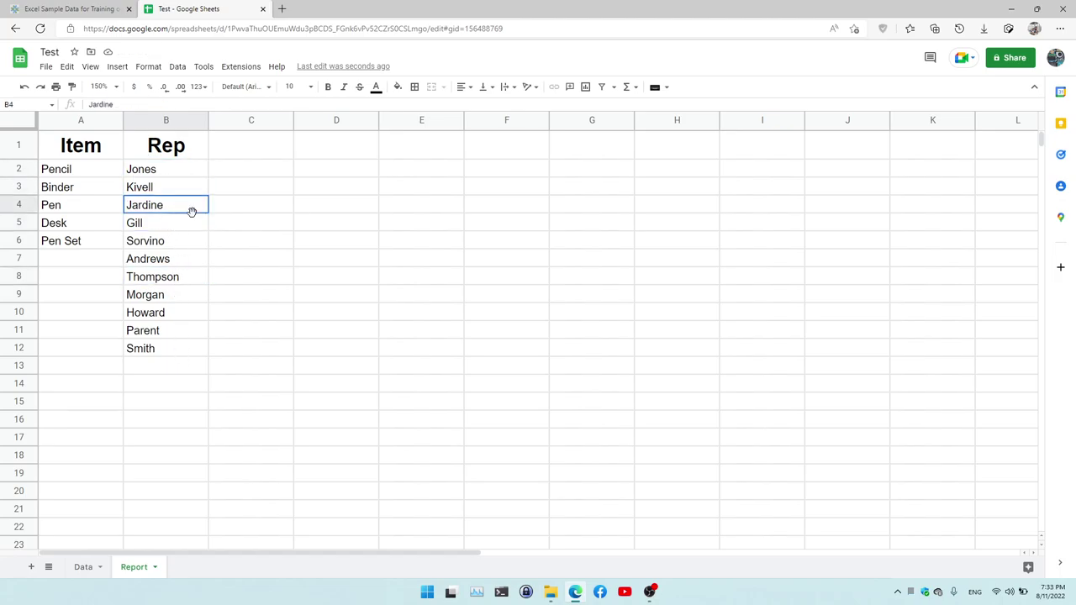
click(195, 227)
click(196, 244)
click(192, 263)
click(192, 276)
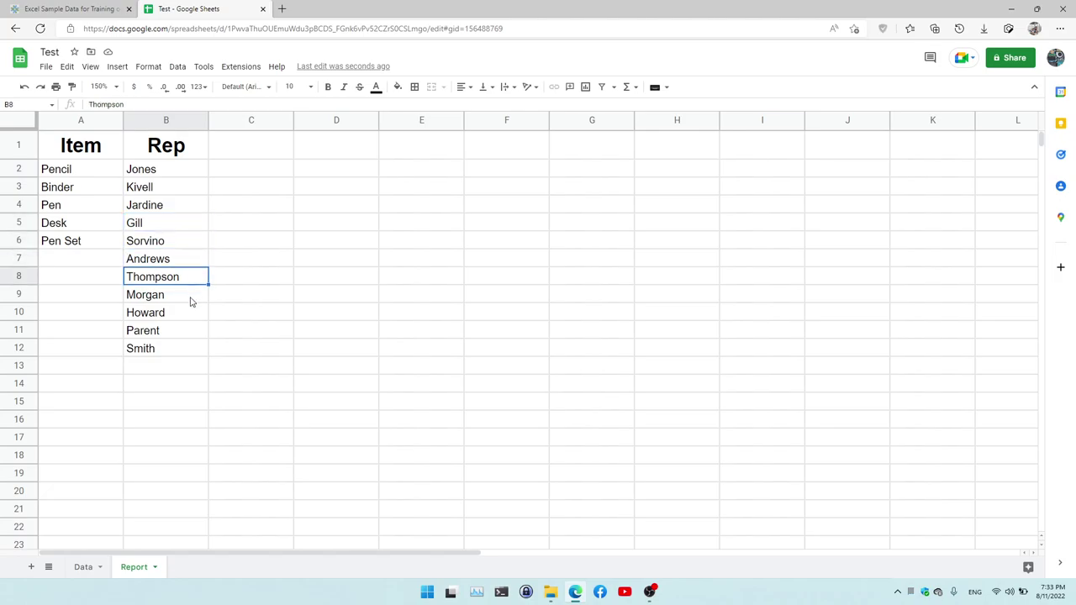
click(192, 301)
click(191, 317)
click(192, 334)
click(194, 351)
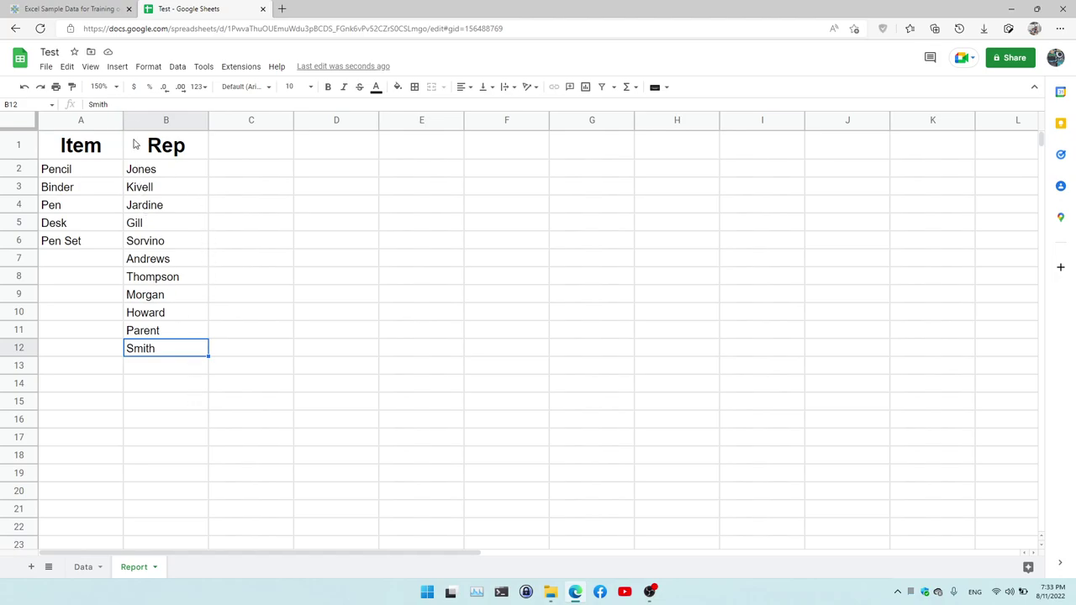
Switch to the Data sheet and scroll the sales records down to the Grand Total and back
click(83, 570)
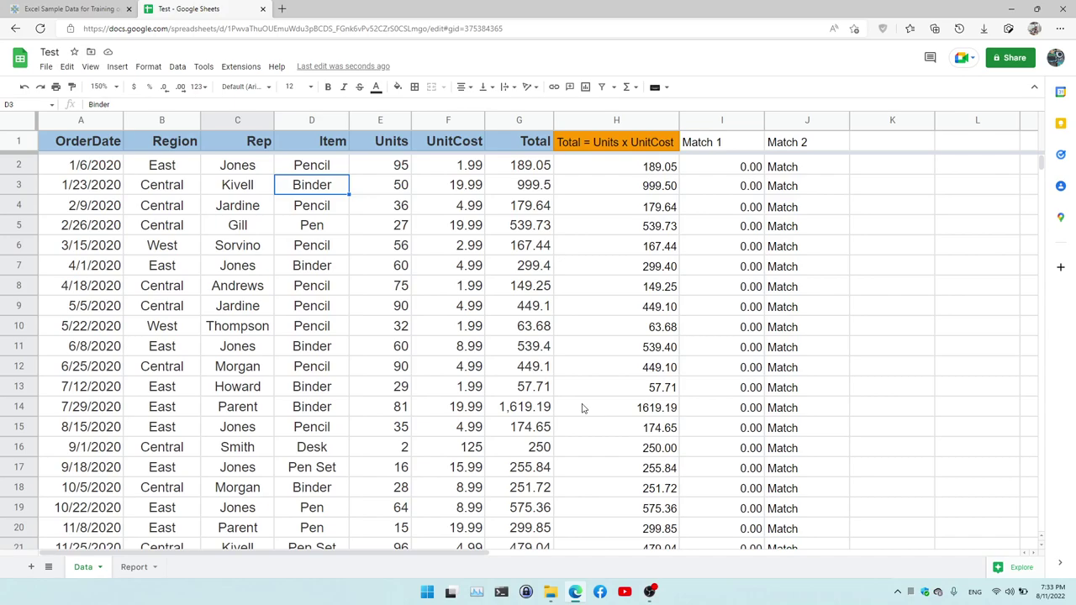
scroll(512, 193, down, 1)
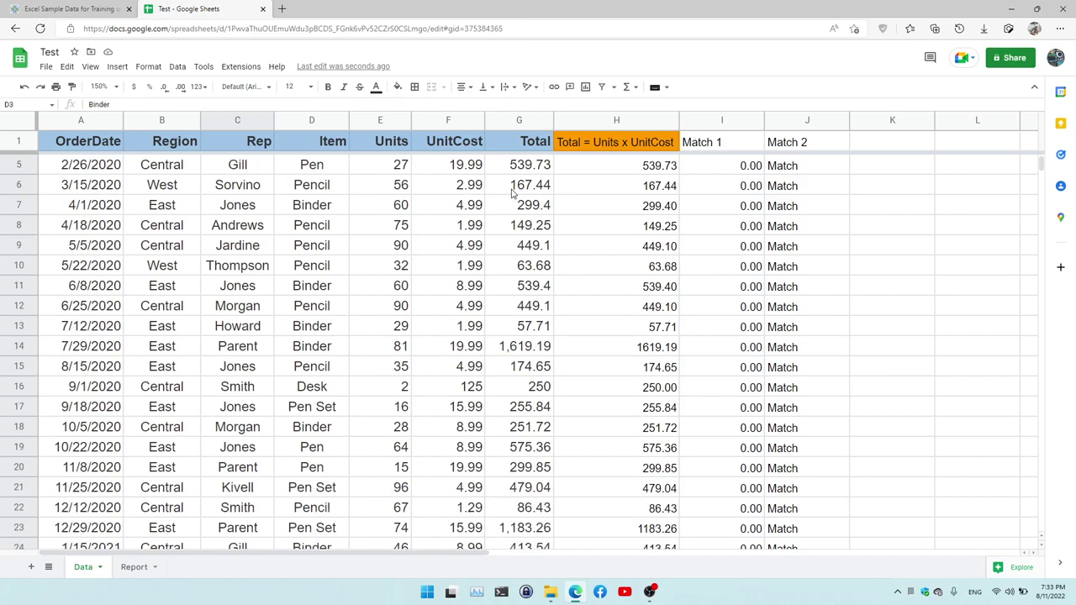
scroll(512, 194, down, 7)
scroll(522, 202, down, 5)
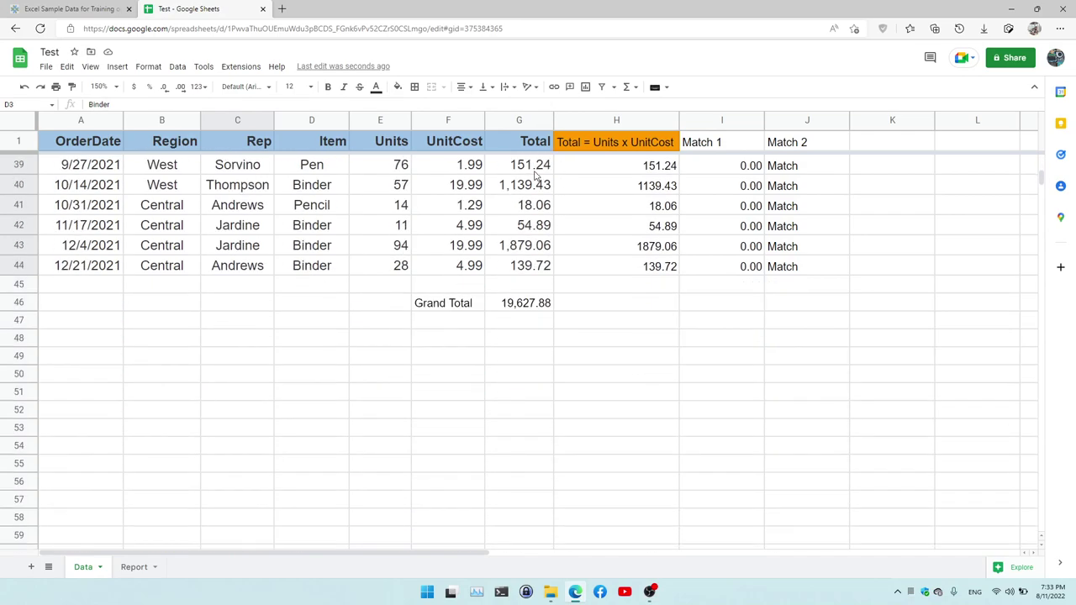
scroll(539, 252, up, 7)
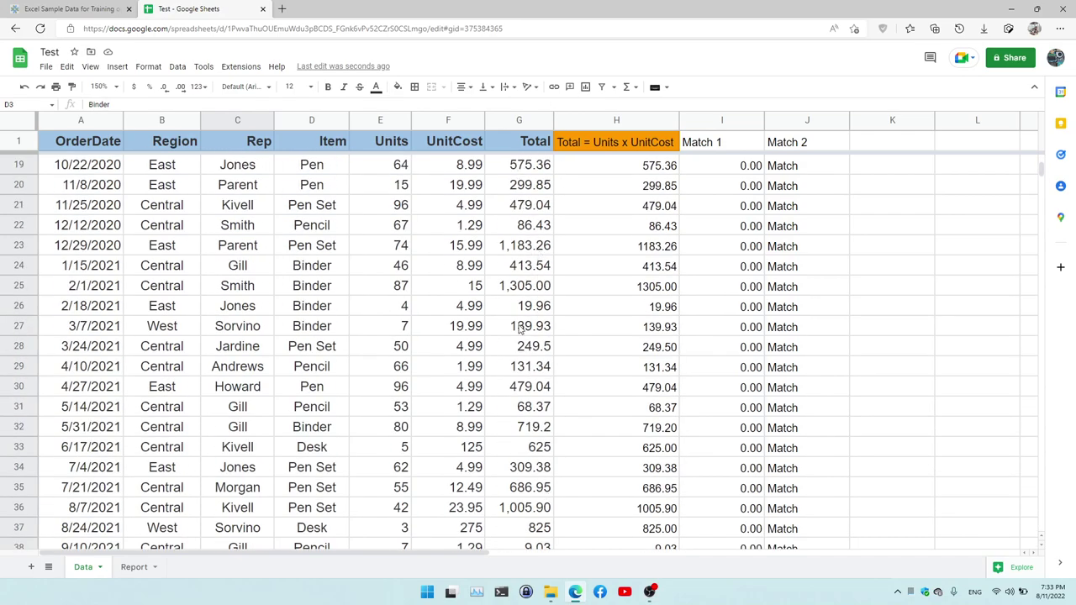
scroll(519, 330, up, 6)
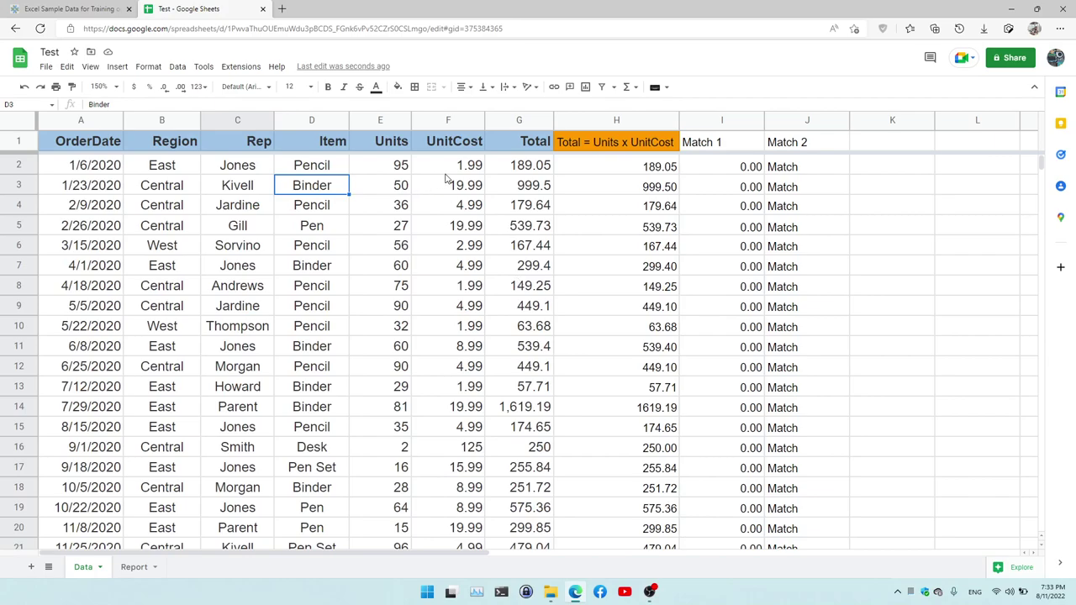
Select the Pencil item in cell D2 and scroll through the orders again
click(326, 172)
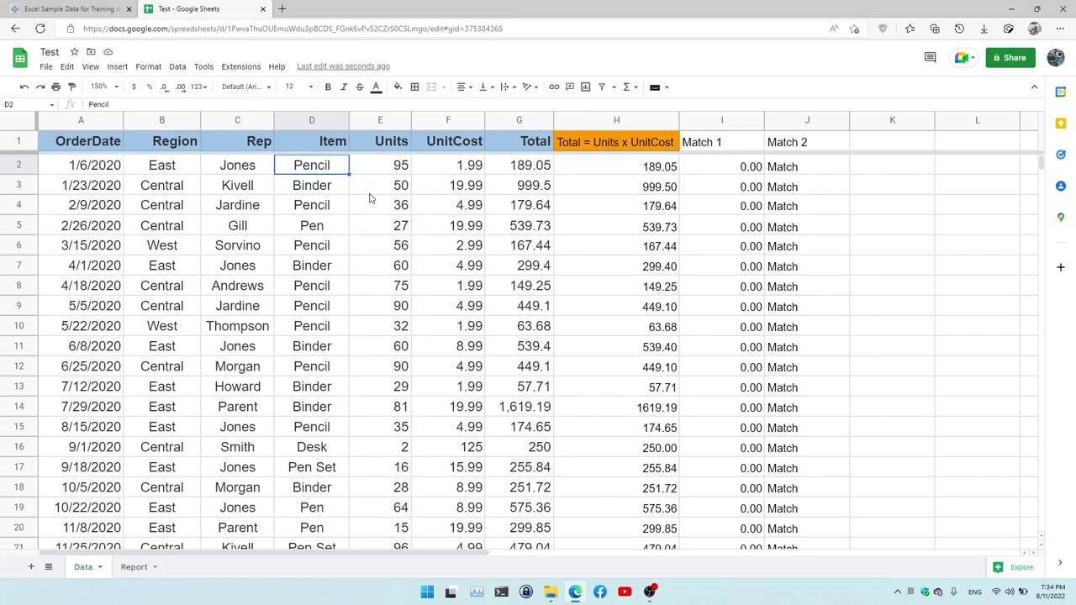
scroll(382, 252, down, 2)
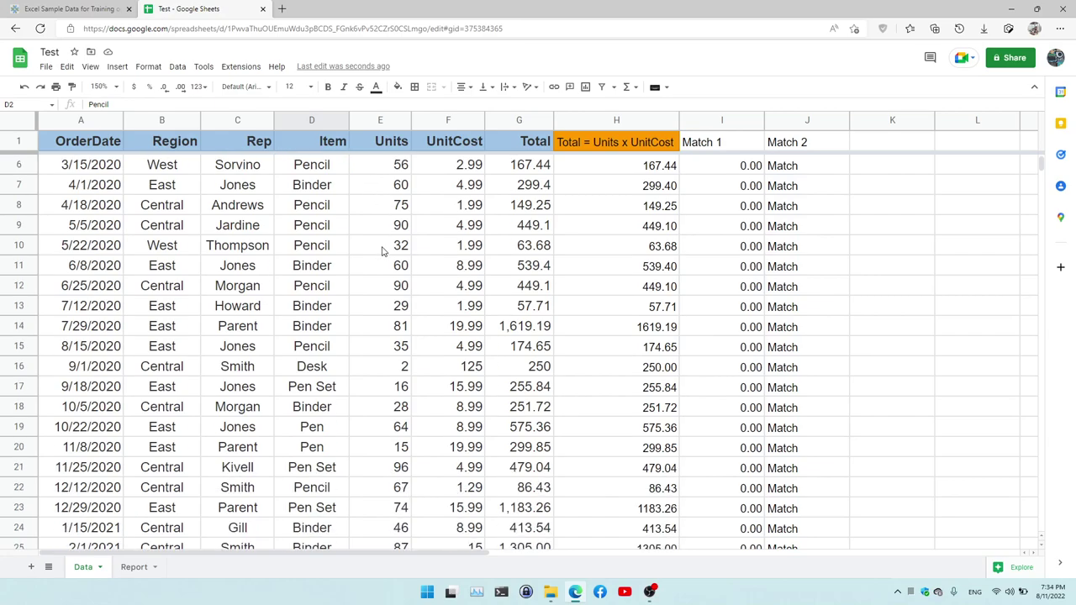
scroll(382, 251, up, 2)
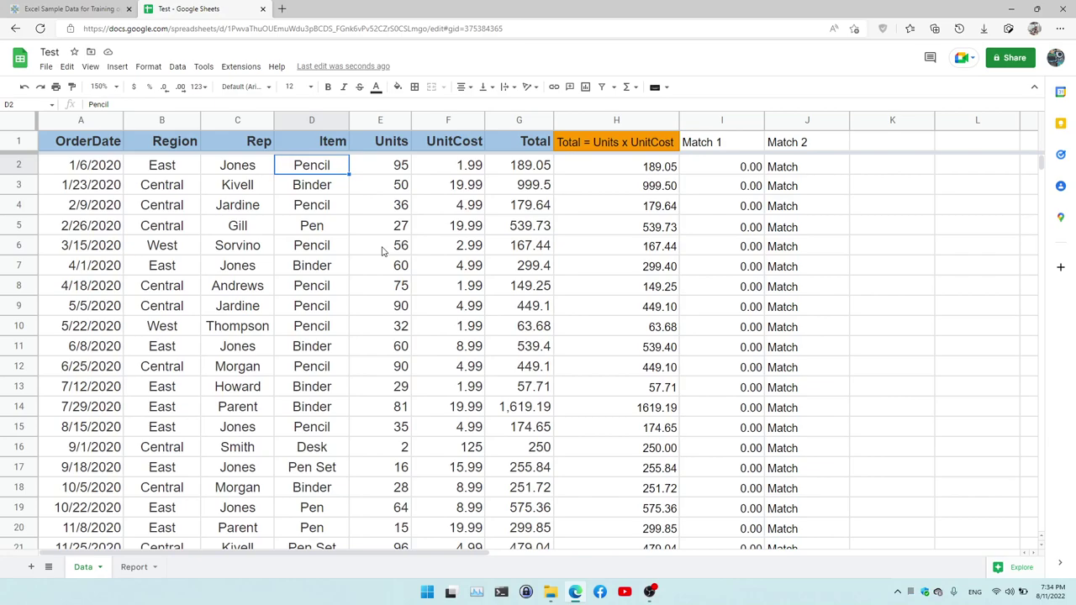
scroll(382, 252, down, 2)
scroll(382, 252, down, 4)
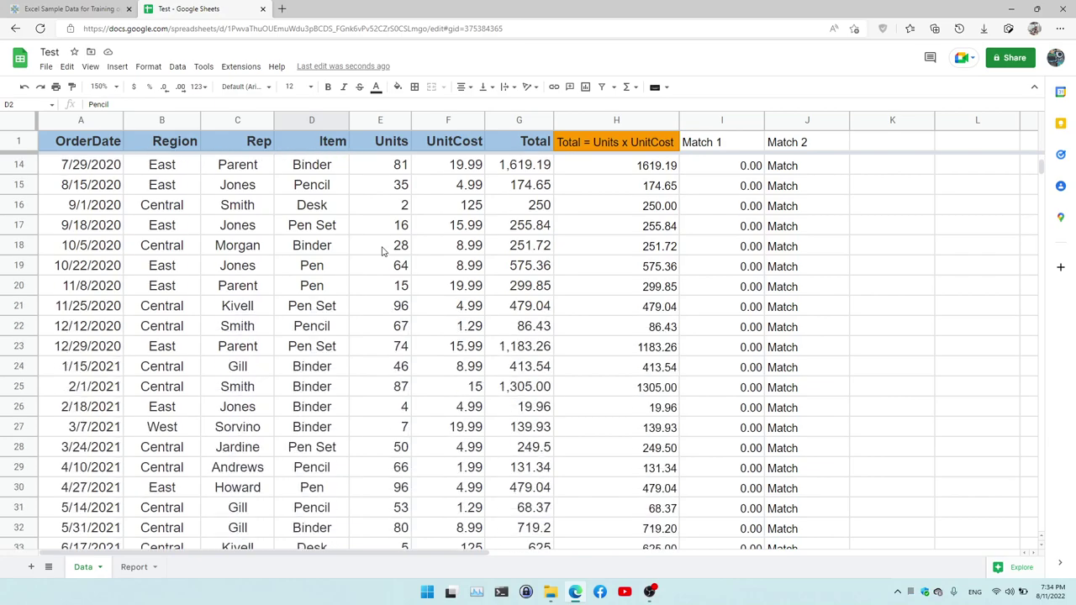
scroll(382, 252, down, 1)
scroll(382, 252, up, 6)
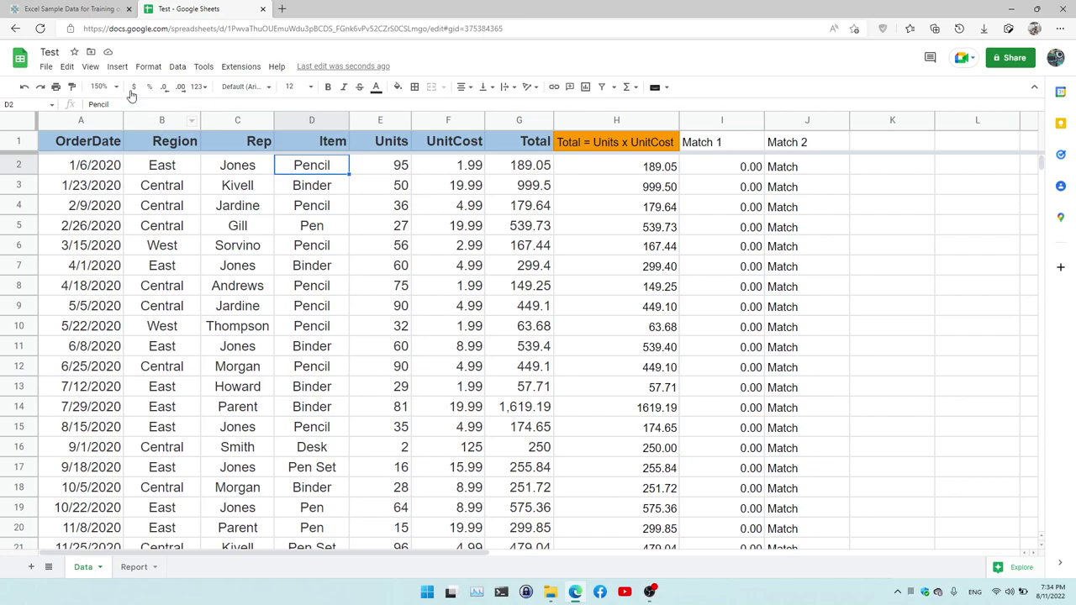
Add a filter to the Data sheet's table
click(178, 67)
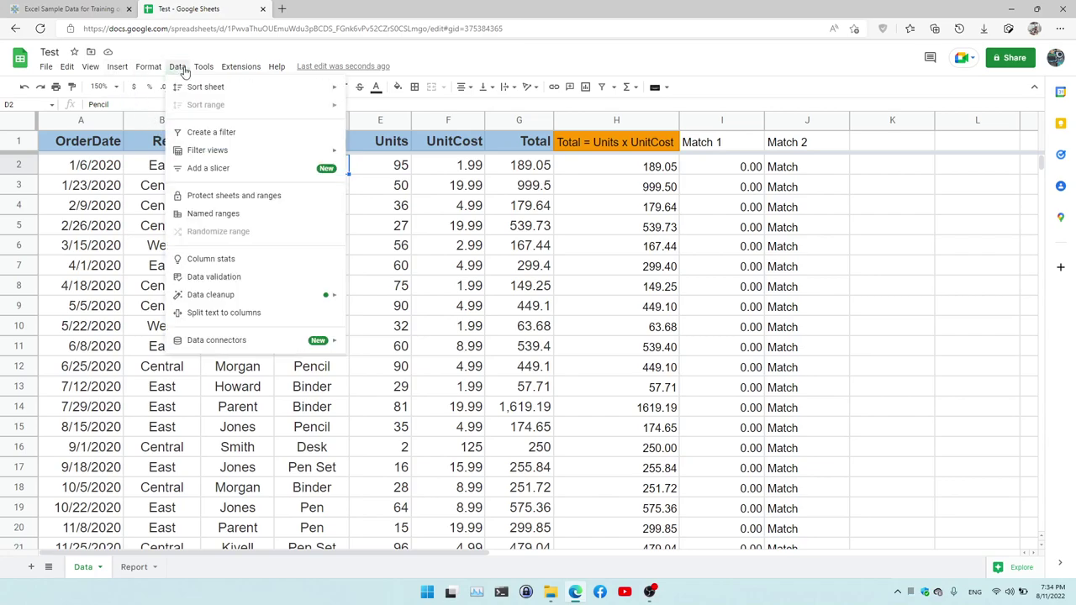
click(249, 137)
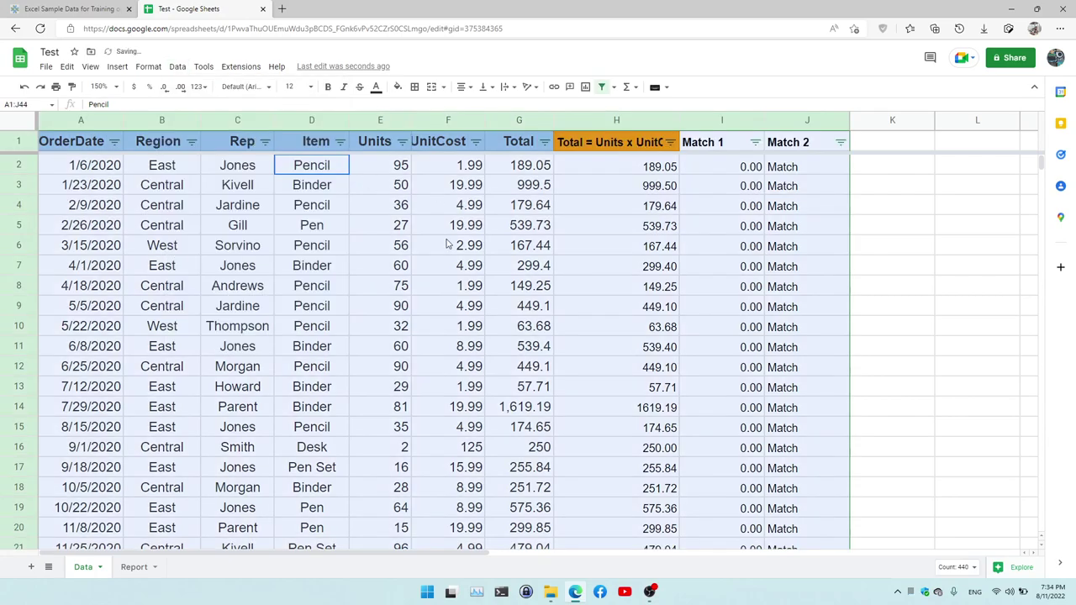
click(312, 225)
scroll(509, 324, down, 3)
scroll(508, 324, up, 3)
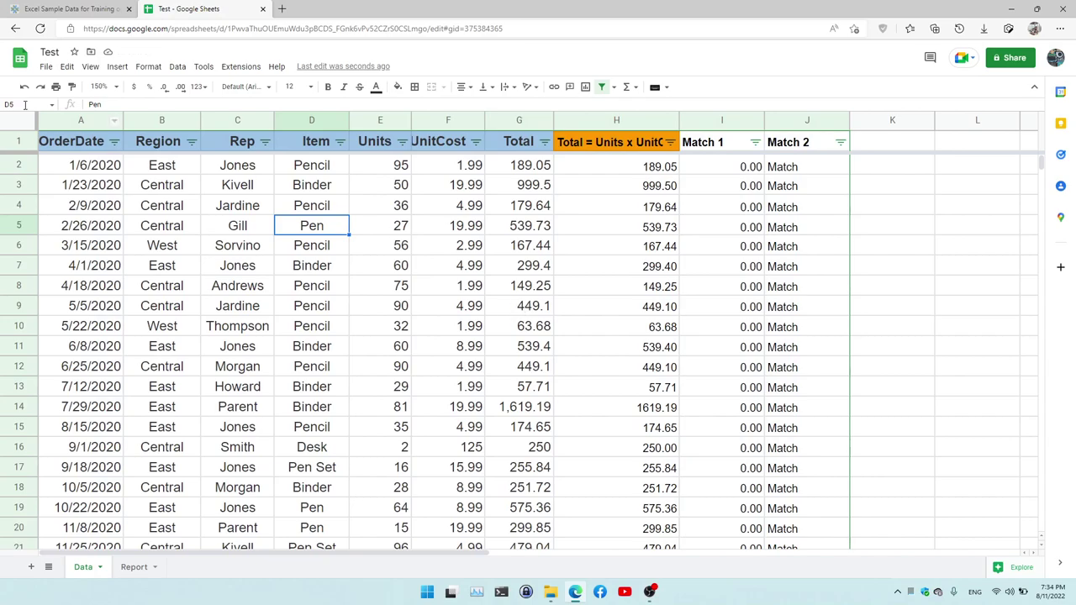
Filter the Item column to show only Desk orders and inspect their units
click(340, 145)
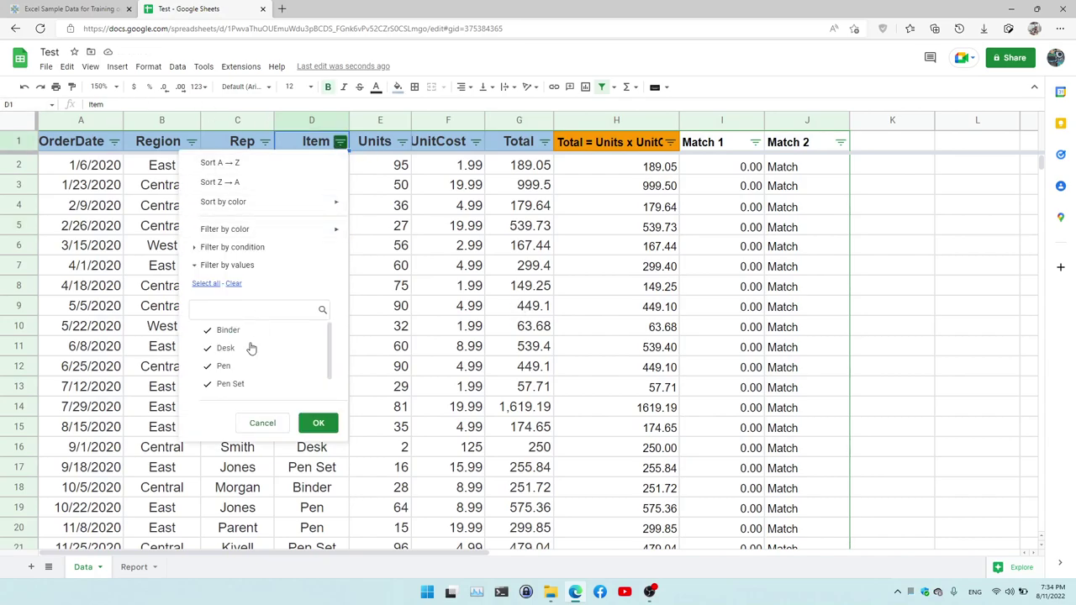
click(234, 284)
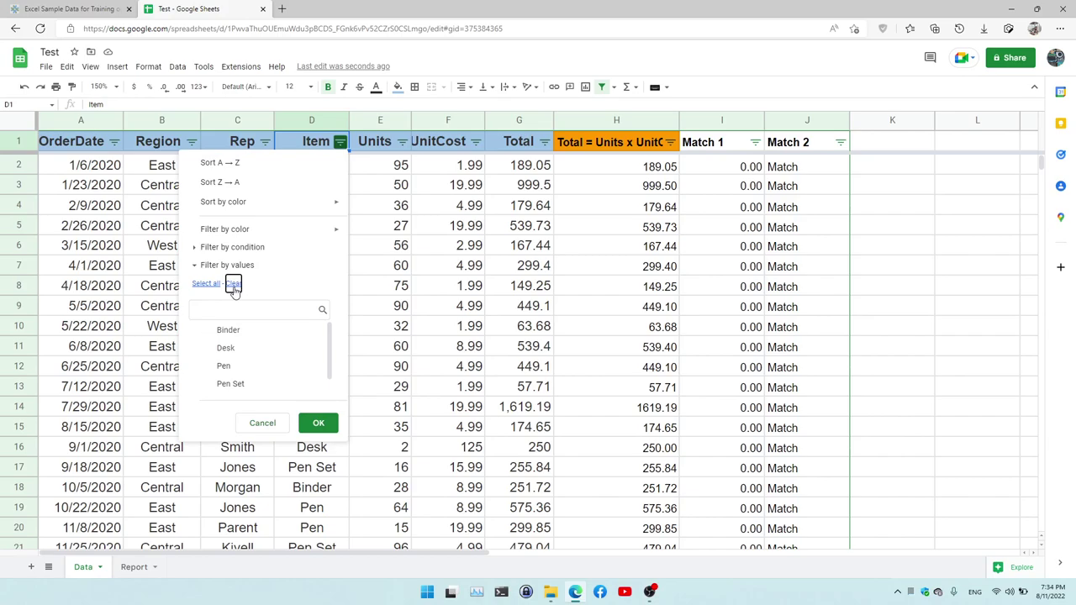
click(234, 348)
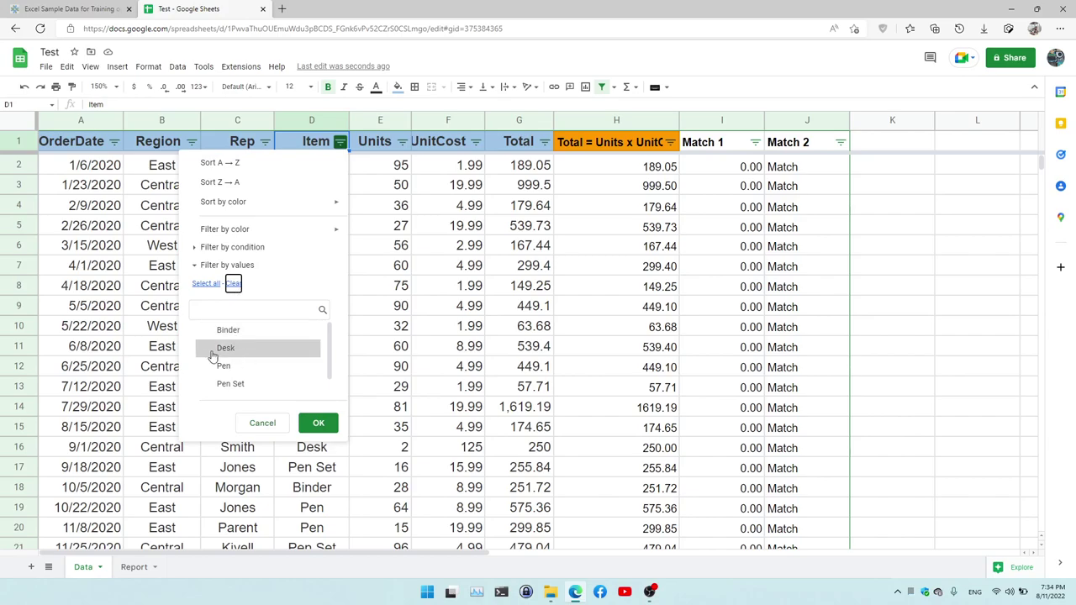
click(324, 431)
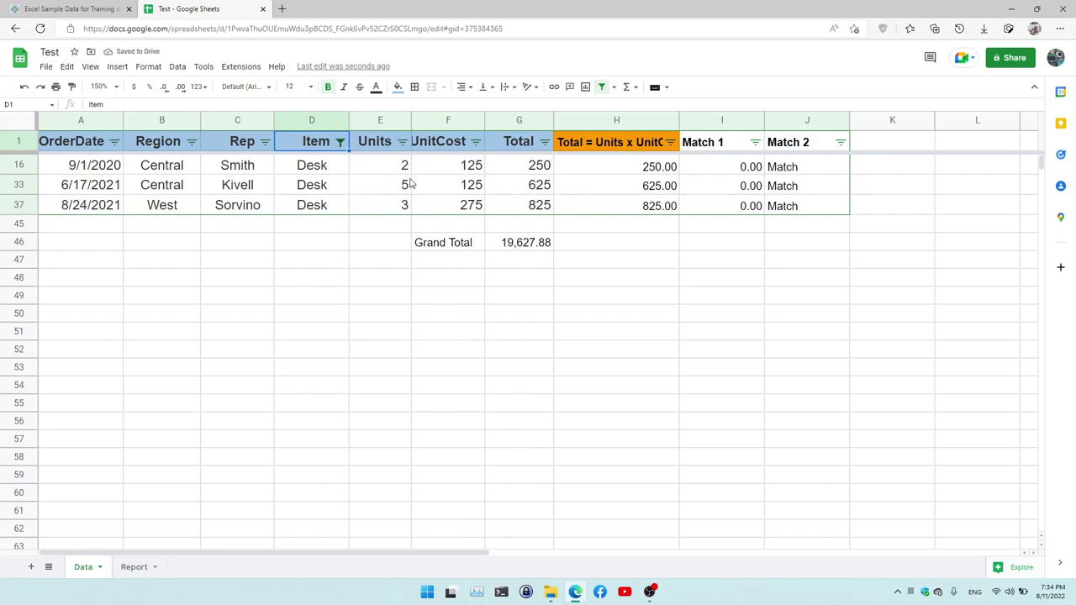
click(404, 188)
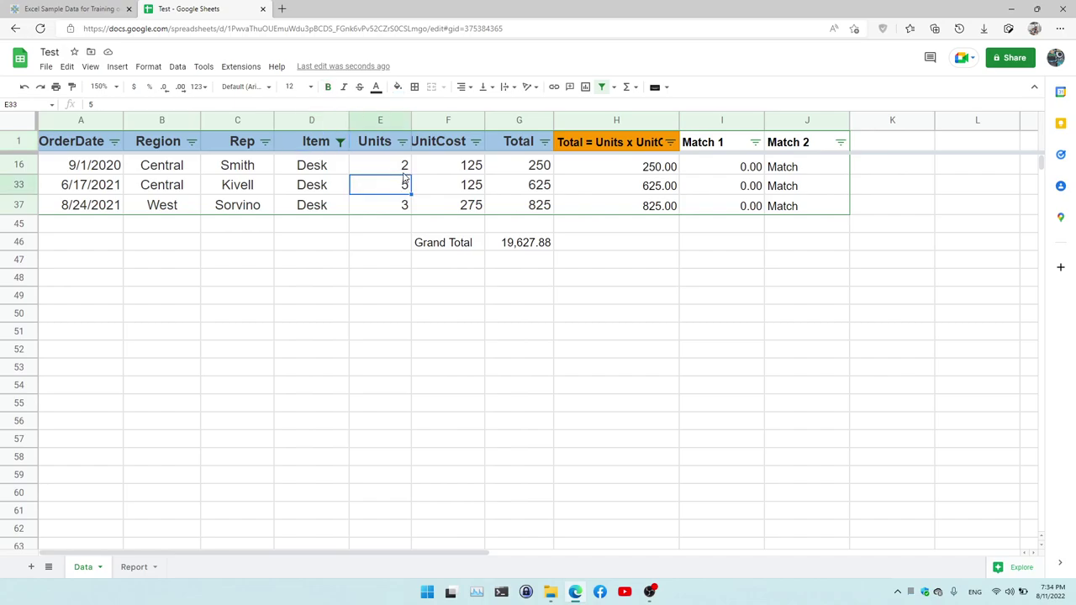
click(404, 172)
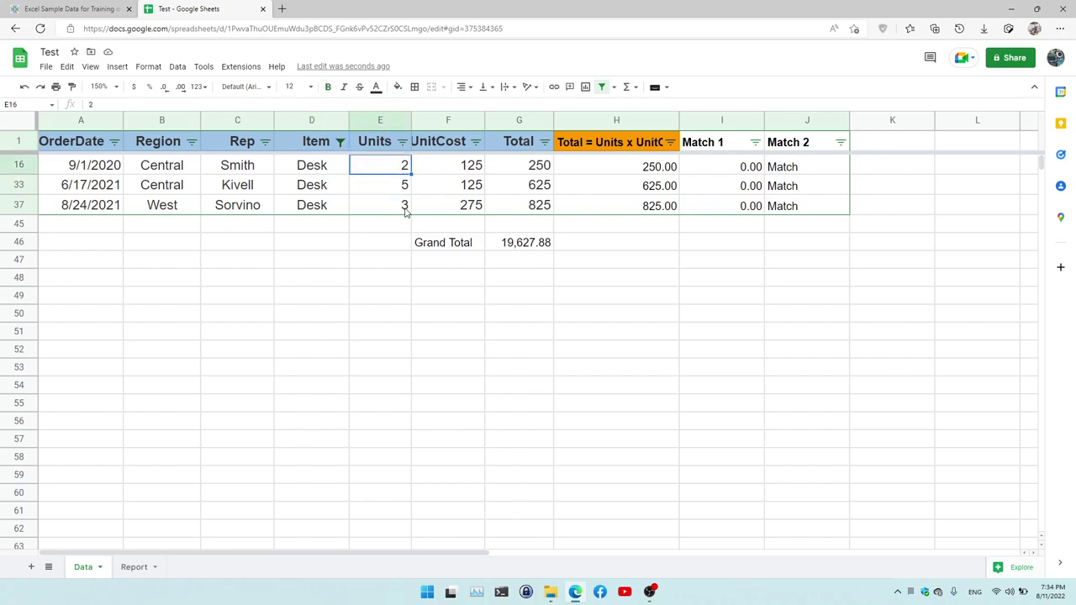
Change the Item filter to show only the Pencil orders
click(340, 143)
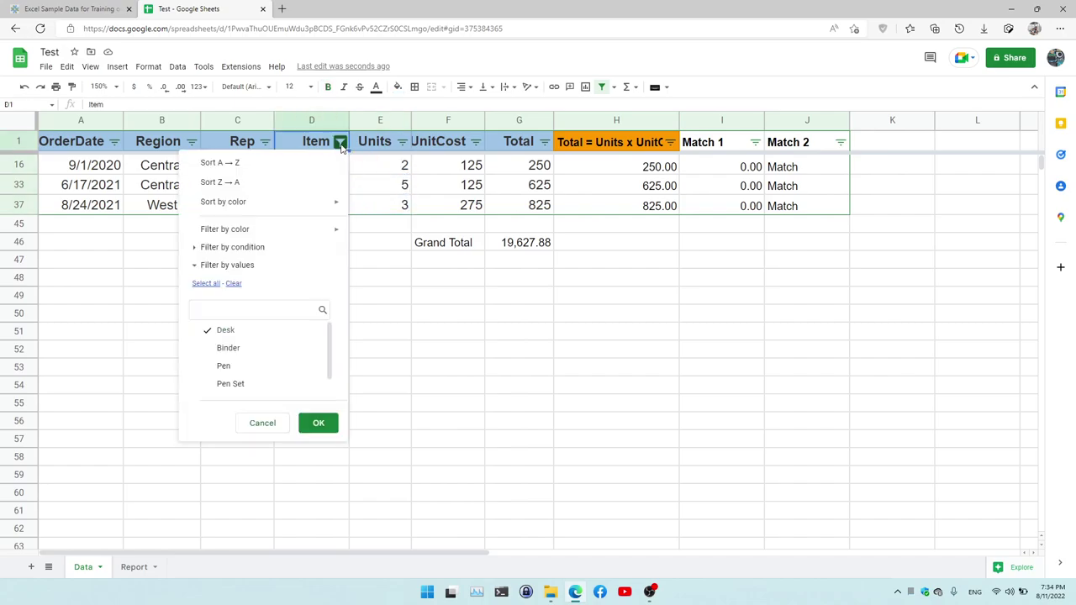
click(233, 286)
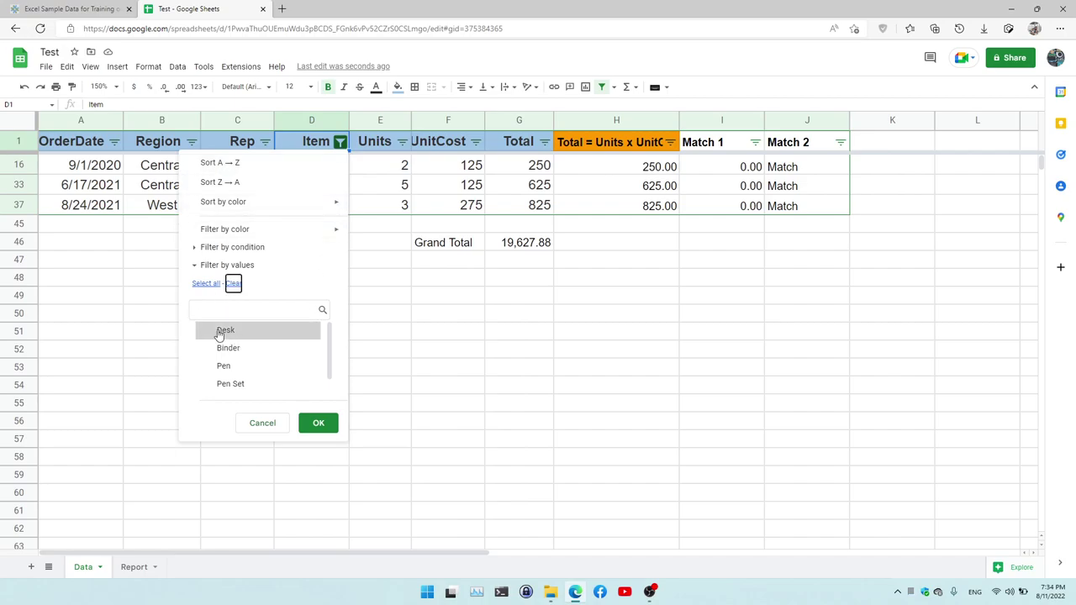
scroll(214, 383, down, 1)
click(215, 384)
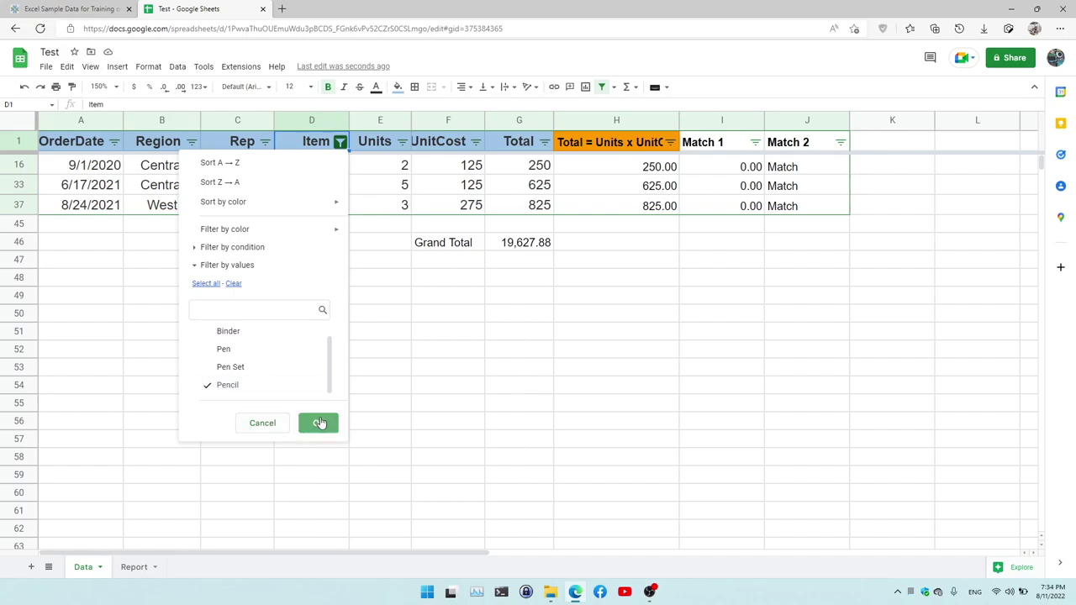
click(318, 423)
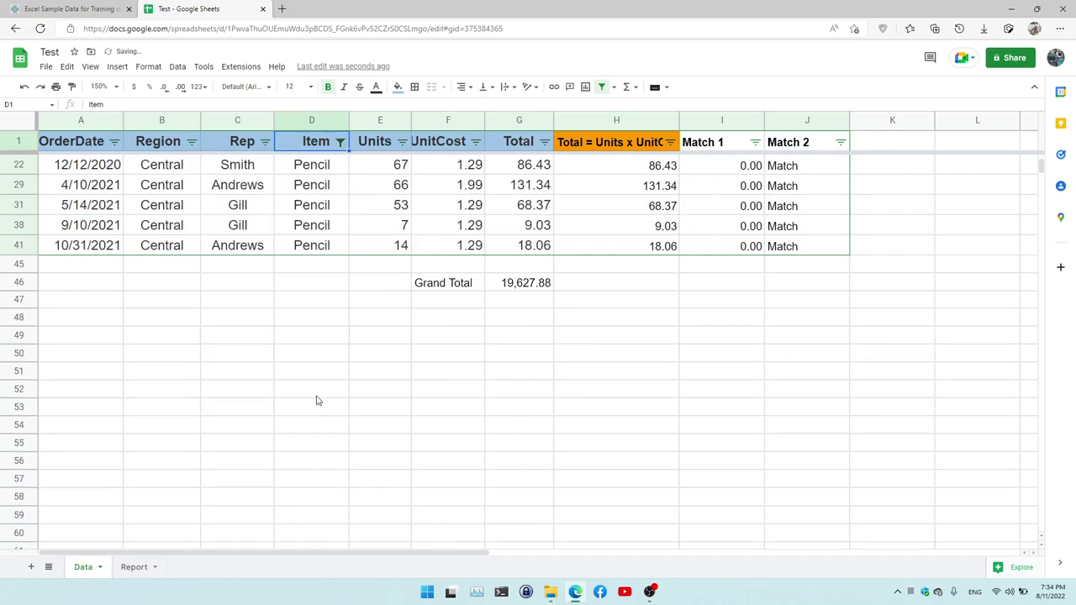
Step through the units of the five Pencil orders
click(401, 166)
click(401, 185)
click(401, 206)
click(399, 225)
click(395, 249)
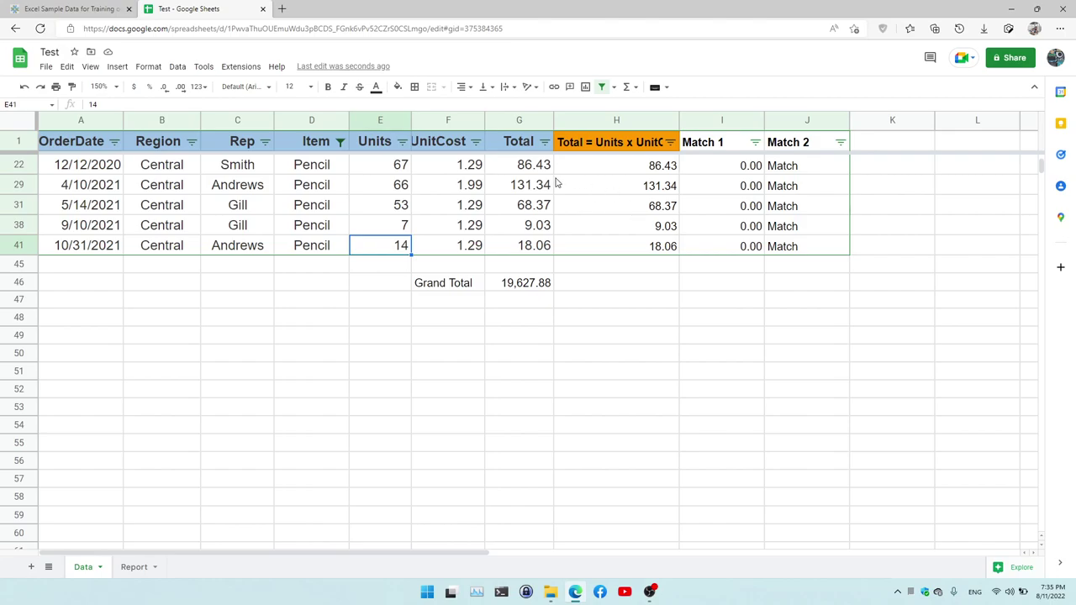
Compare the Pencil orders' reps, unit costs 1.29 and 1.99, and the 131.34 total
click(244, 166)
click(253, 185)
click(253, 168)
click(260, 203)
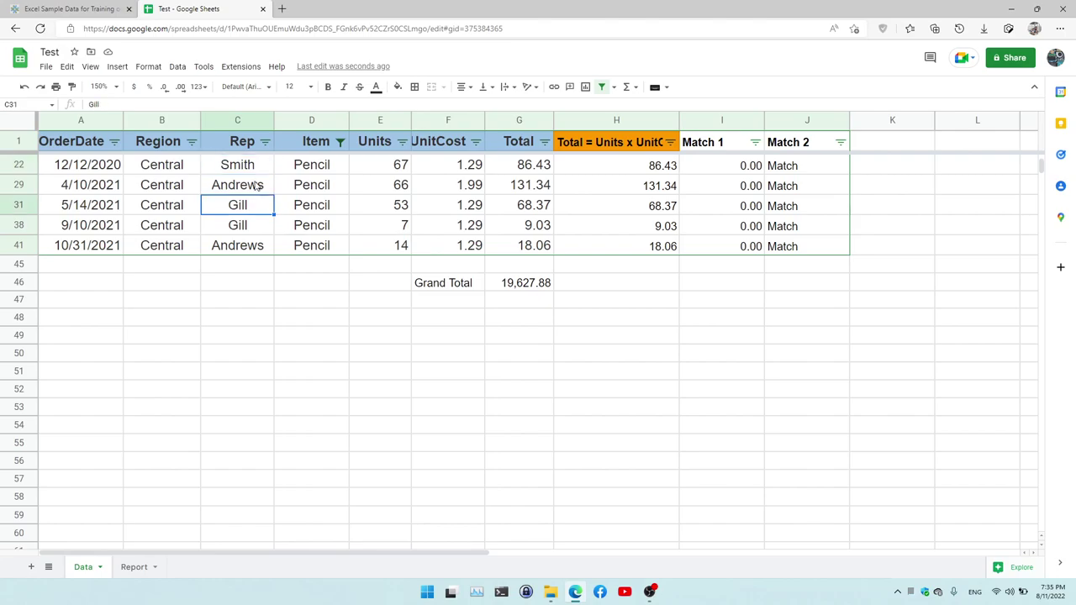
click(258, 173)
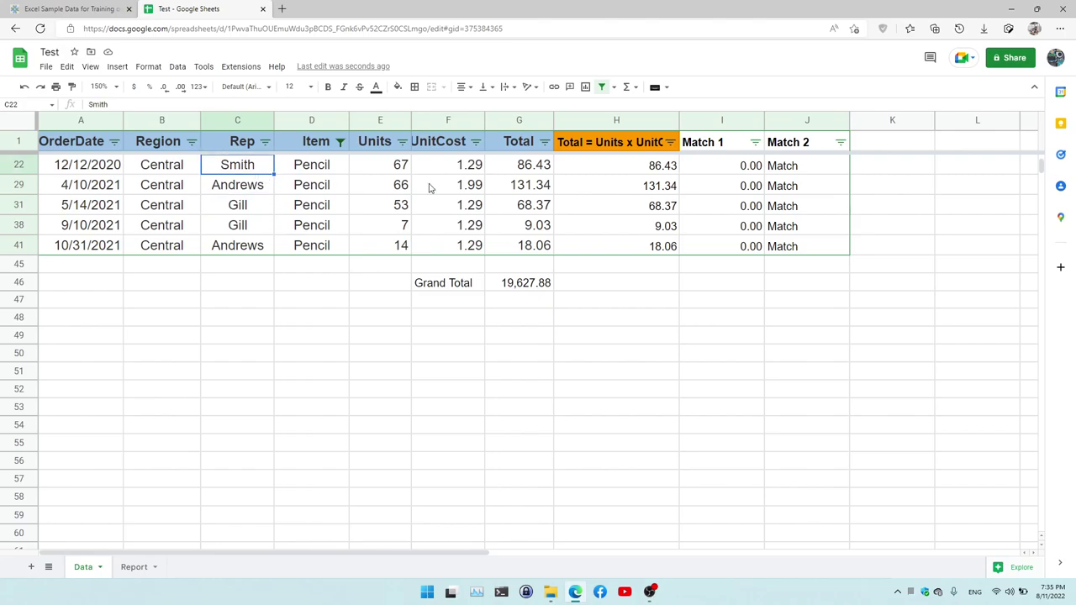
click(471, 169)
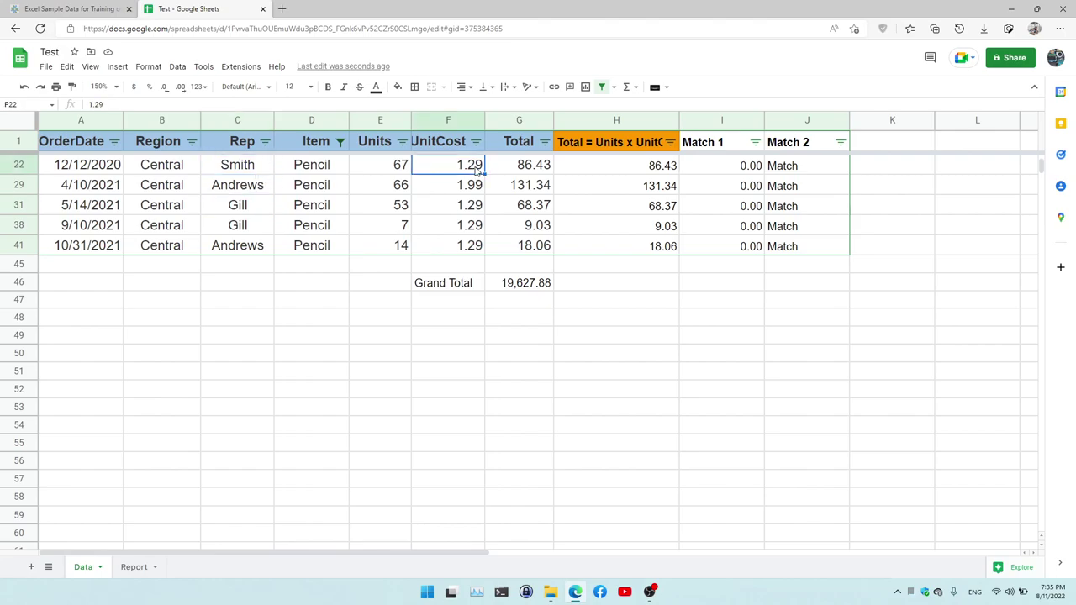
click(266, 190)
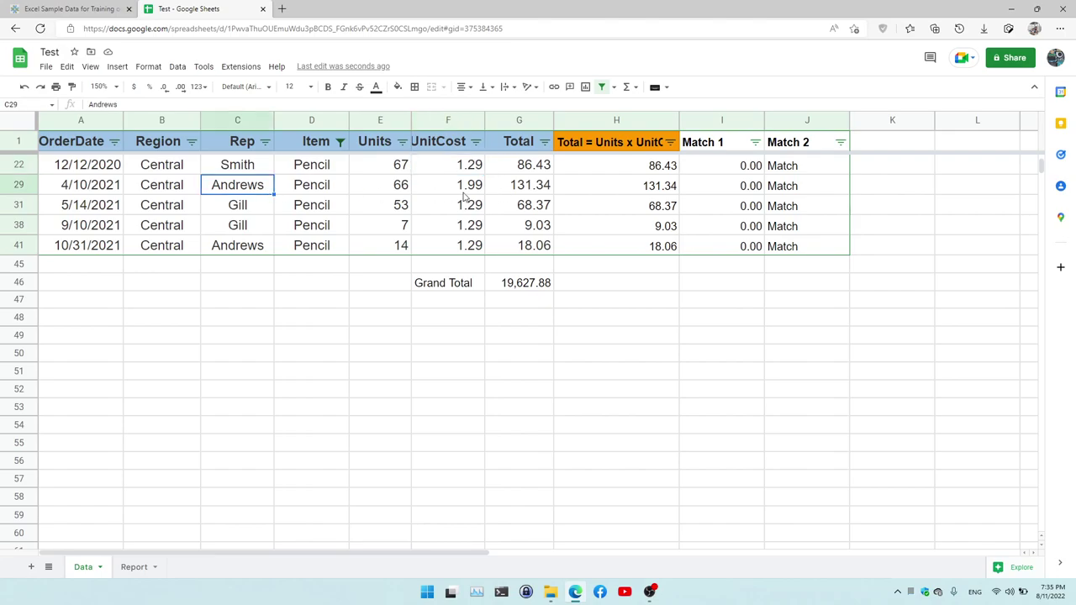
click(464, 197)
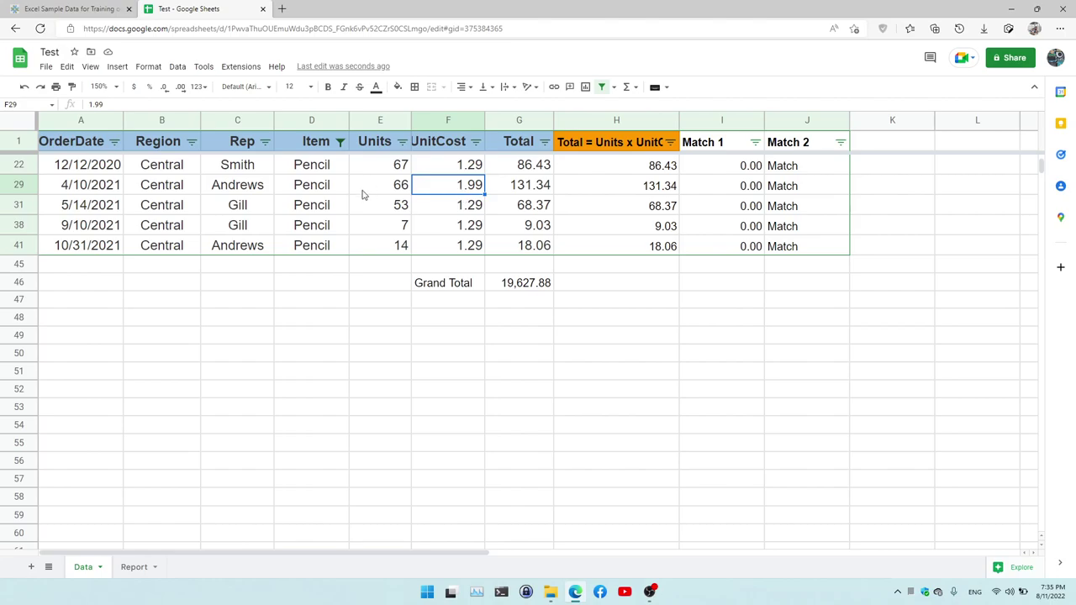
click(532, 190)
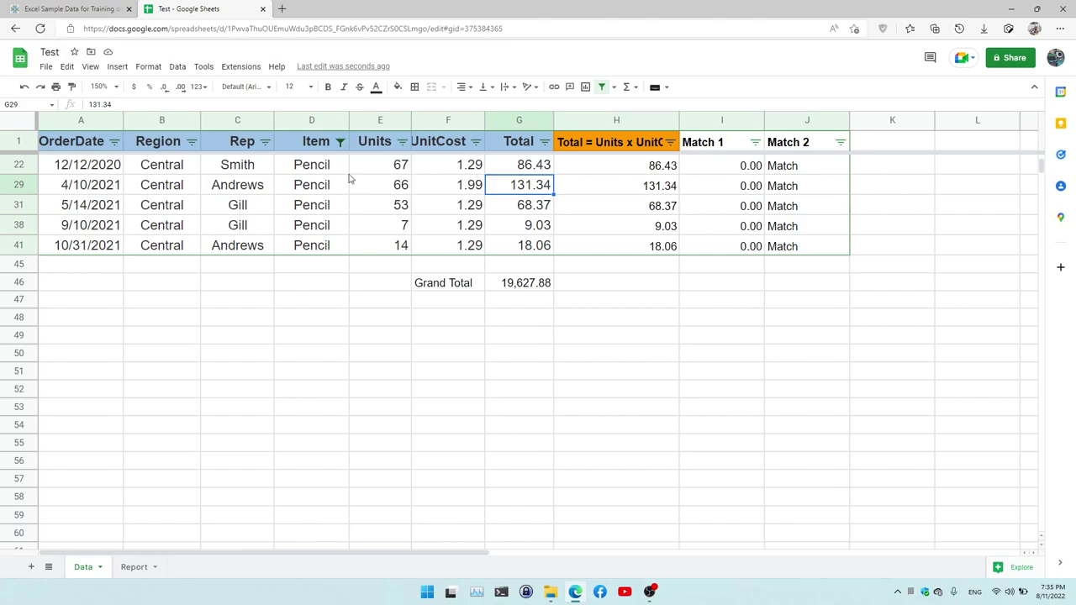
Switch the Item filter from Pencil to Desk and check the Desk orders' units
click(340, 142)
click(208, 330)
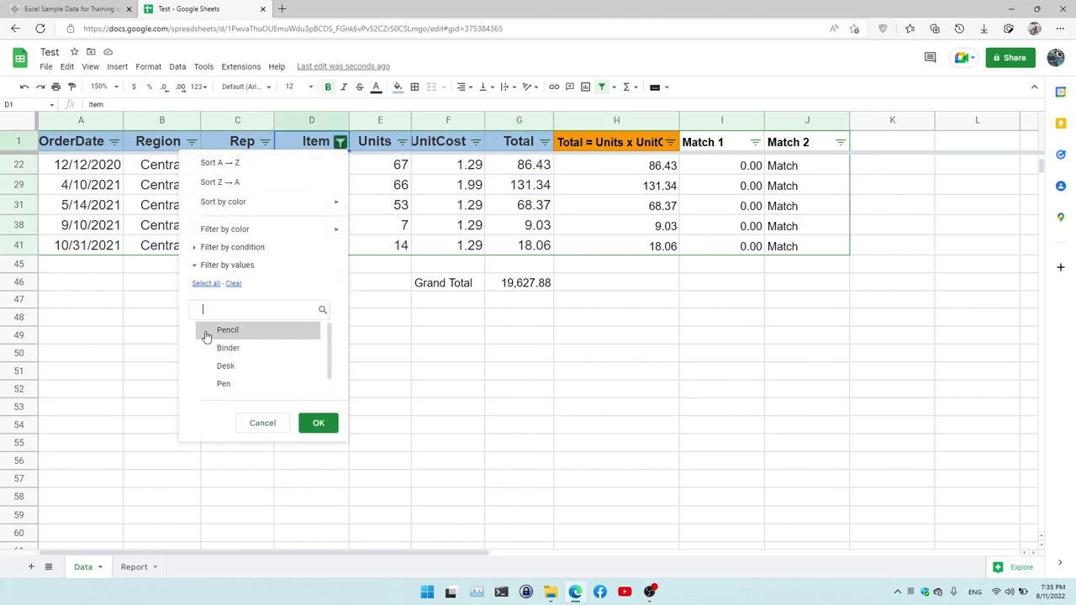
click(208, 367)
click(319, 424)
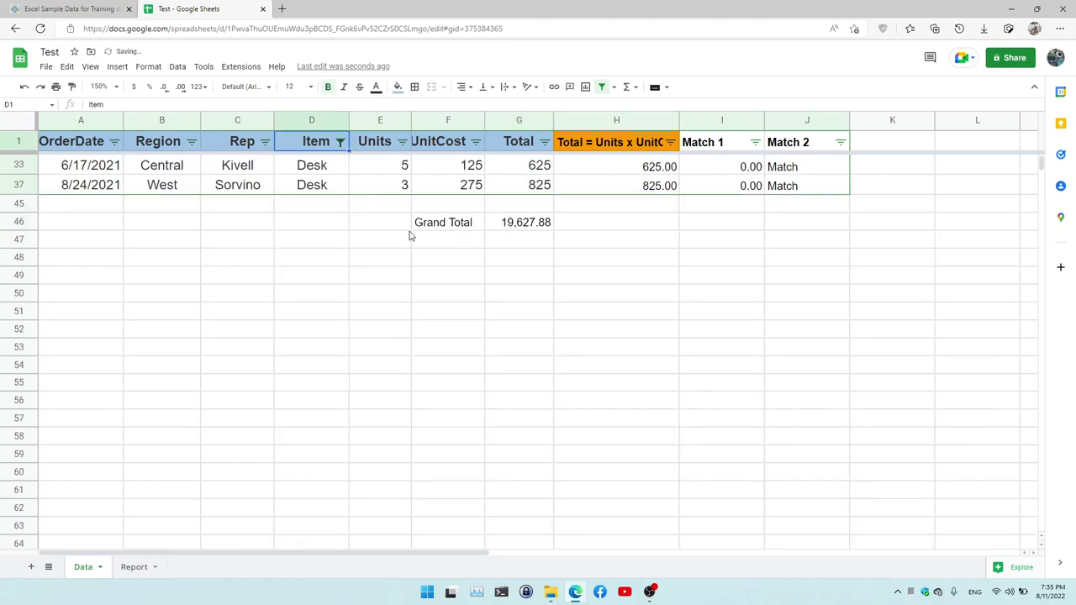
scroll(407, 245, up, 1)
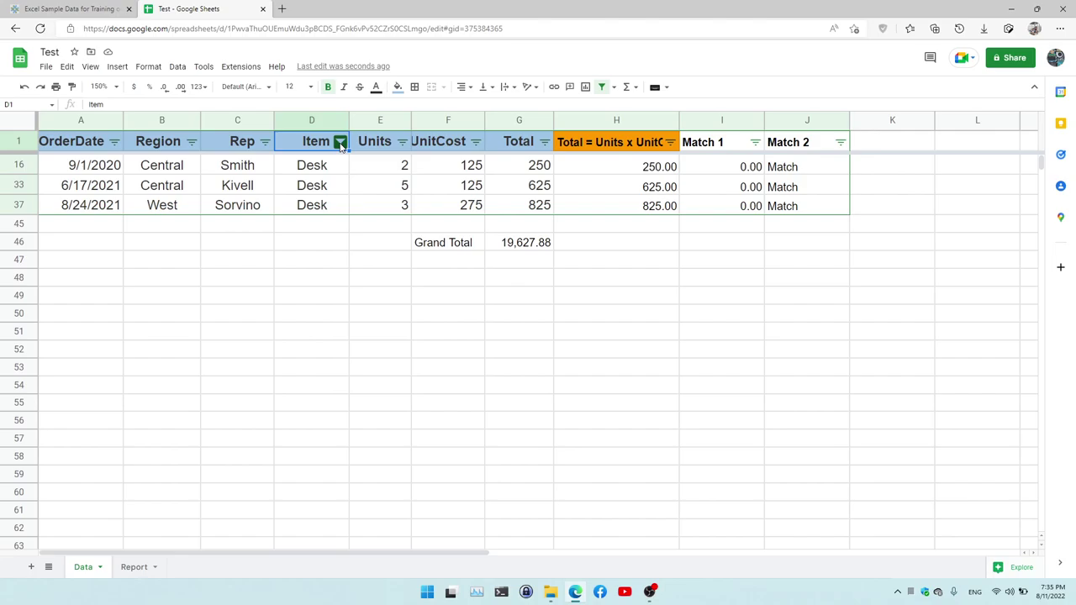
click(402, 168)
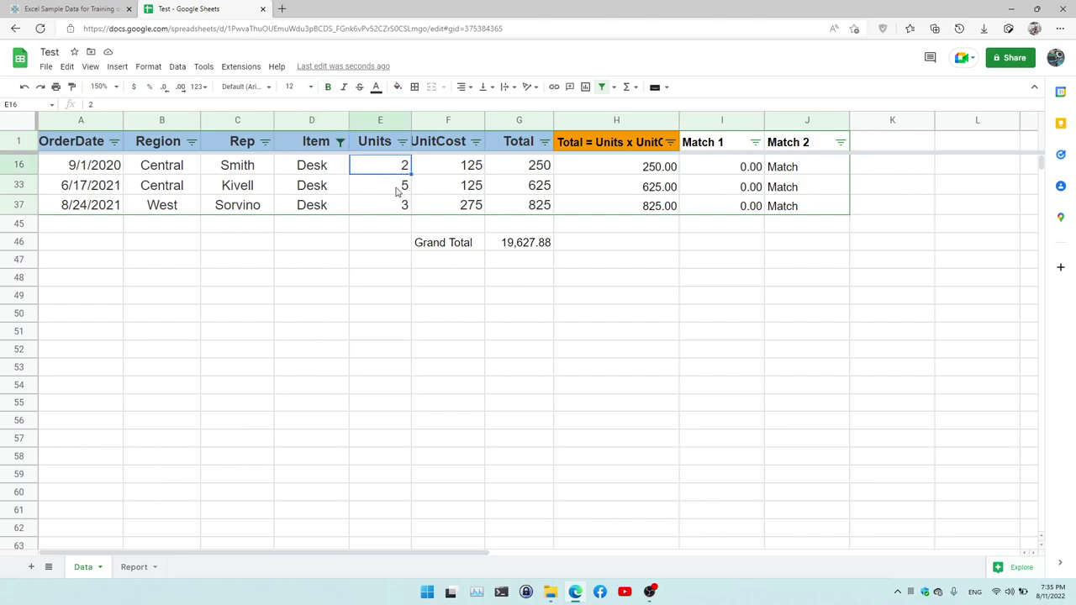
click(398, 191)
click(403, 206)
Set the Item filter to Select all so every order shows again
click(340, 141)
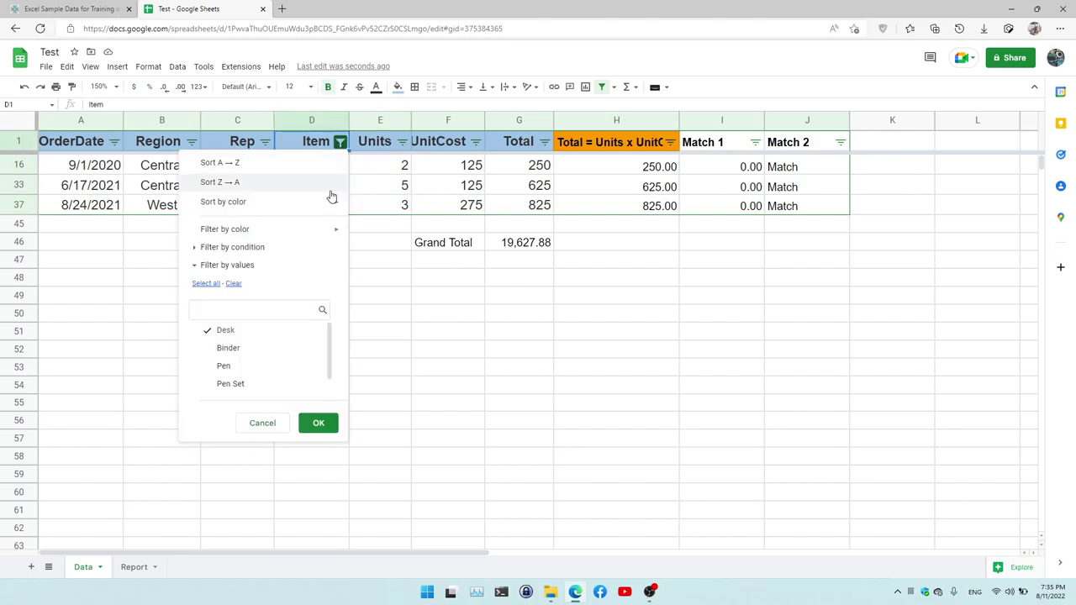
click(205, 283)
click(318, 423)
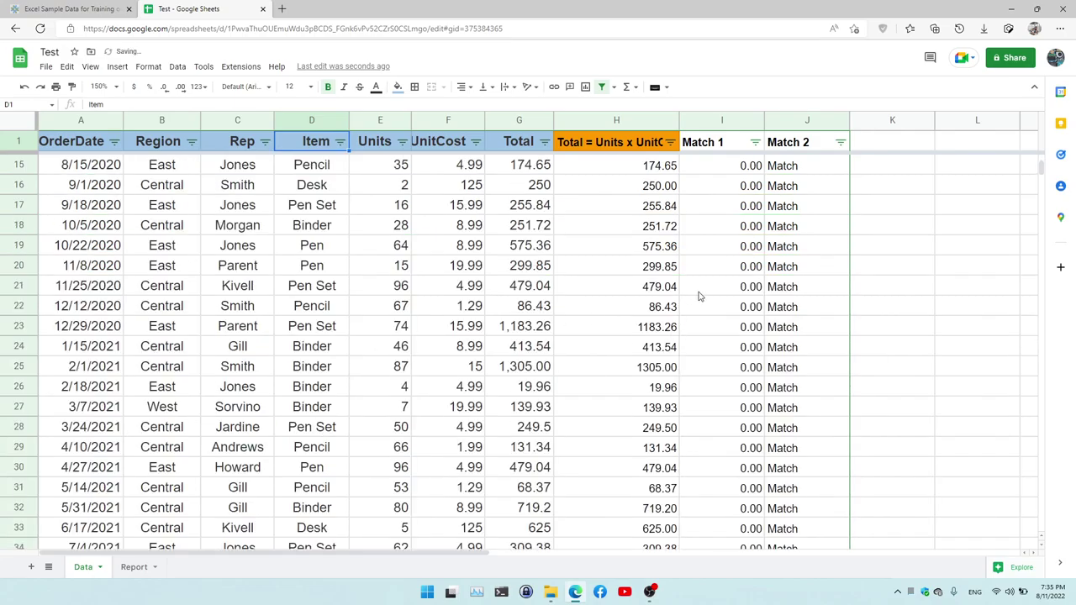
scroll(698, 296, up, 5)
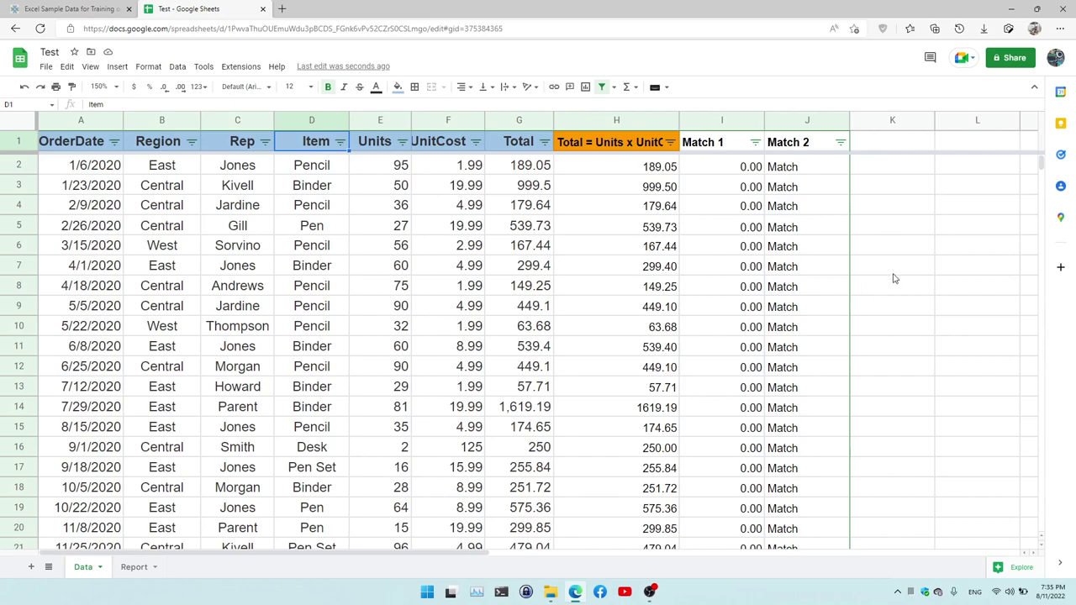
click(900, 269)
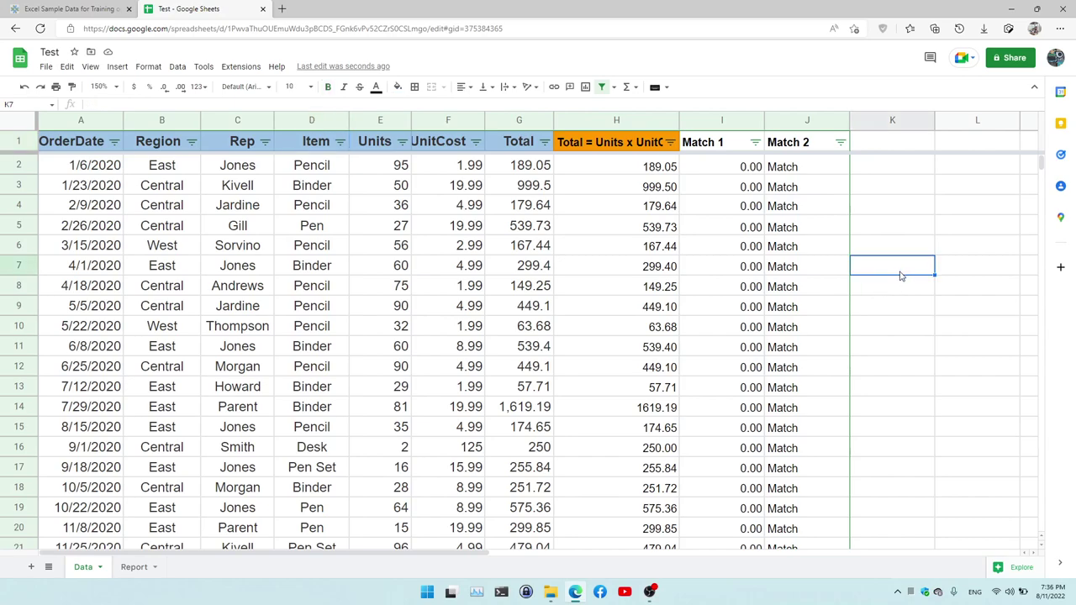
Enter =SUMIFS(E2:E44,D2:D44,"Desk") in K7, returning 10 Desk units
text(=)
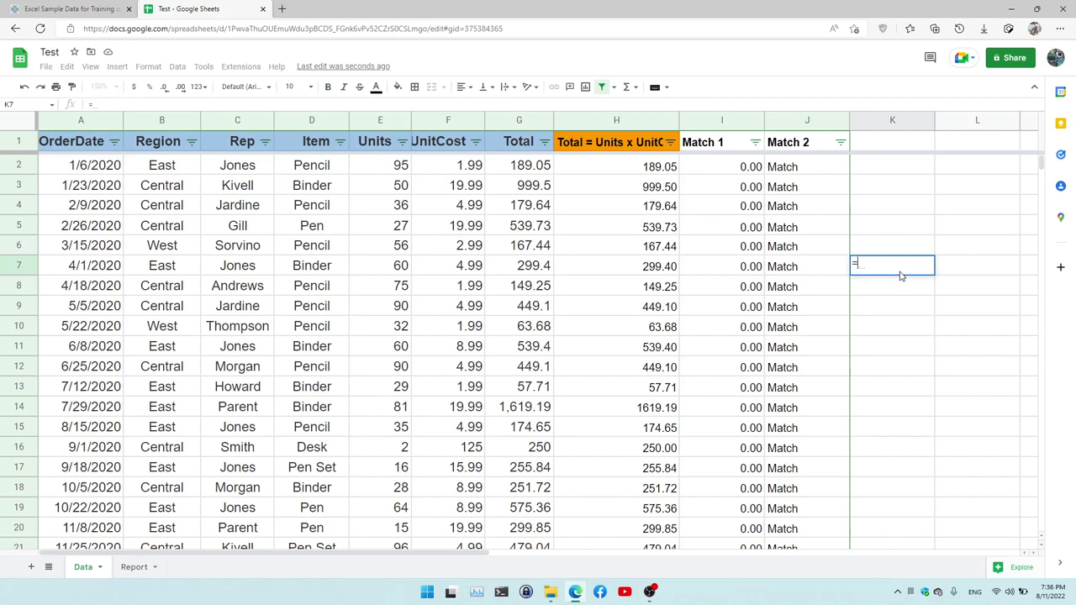
text(sumi)
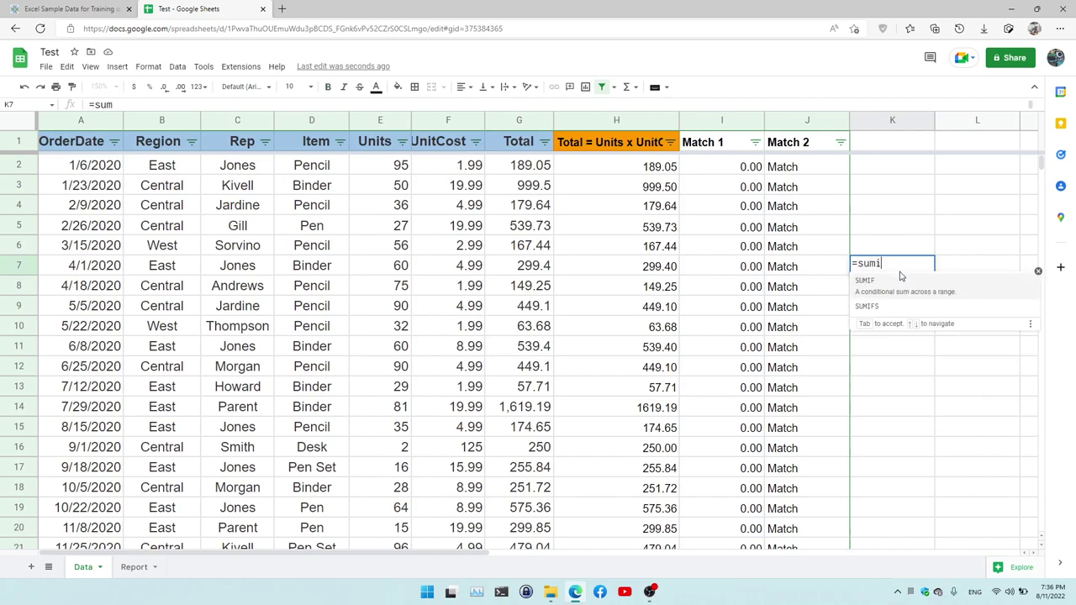
text(fs()
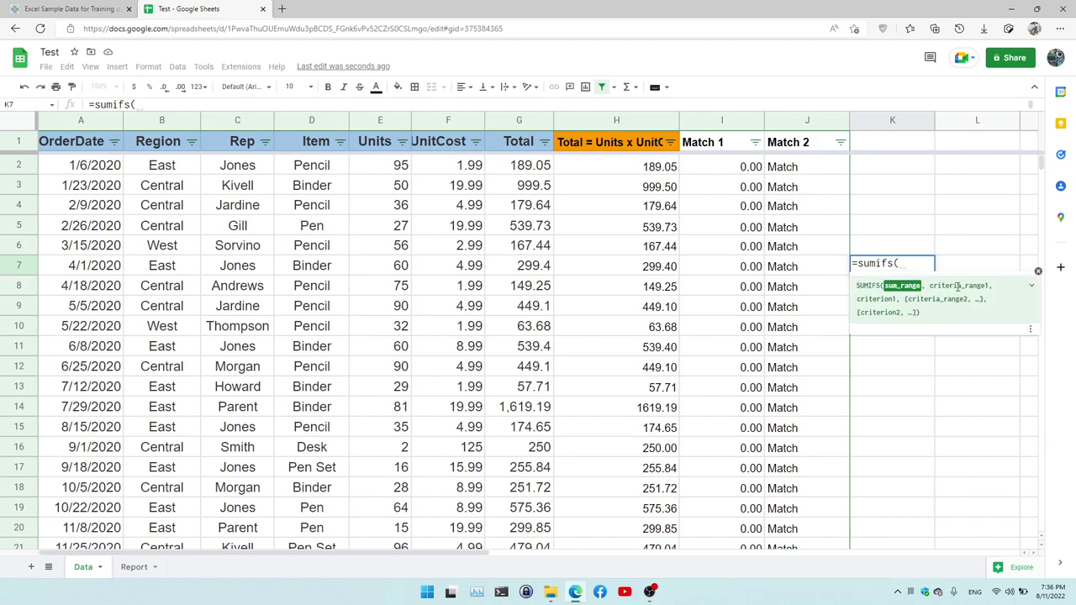
click(957, 287)
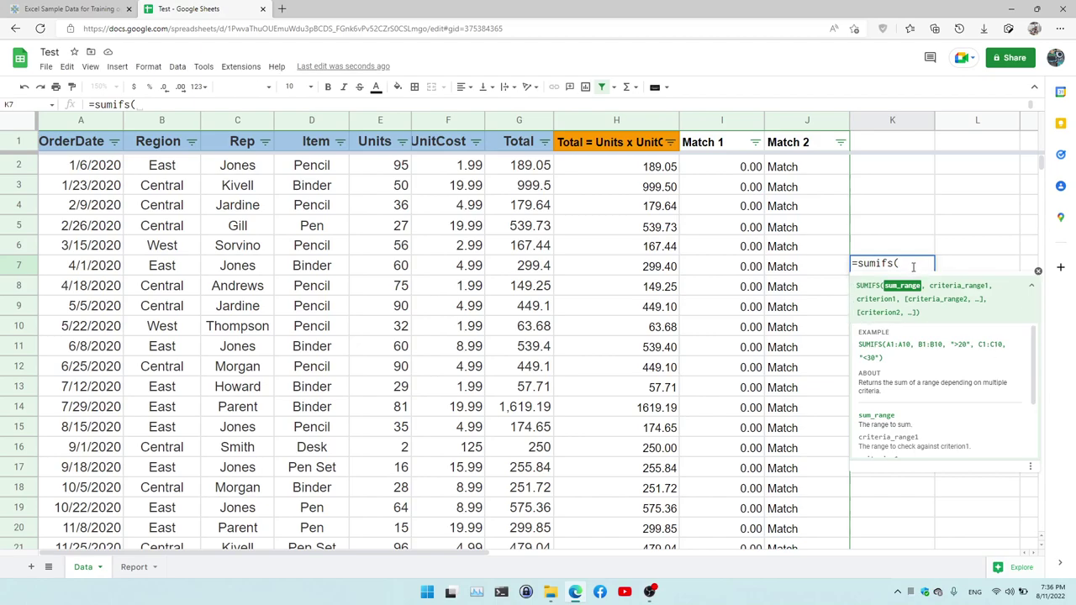
text(d2:)
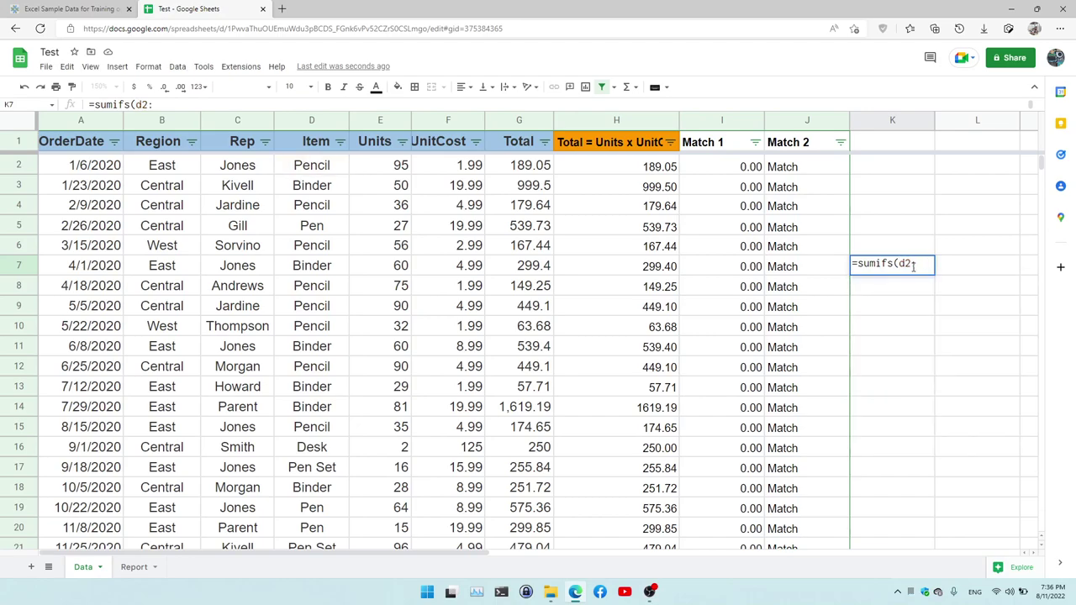
text(d44)
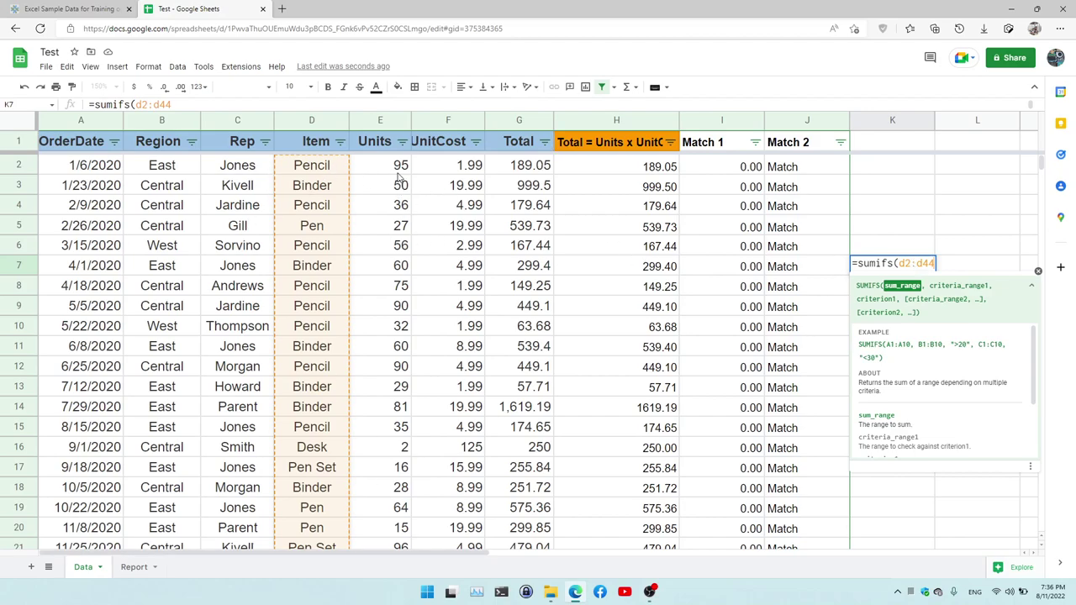
drag(903, 263, 919, 264)
text(e2:)
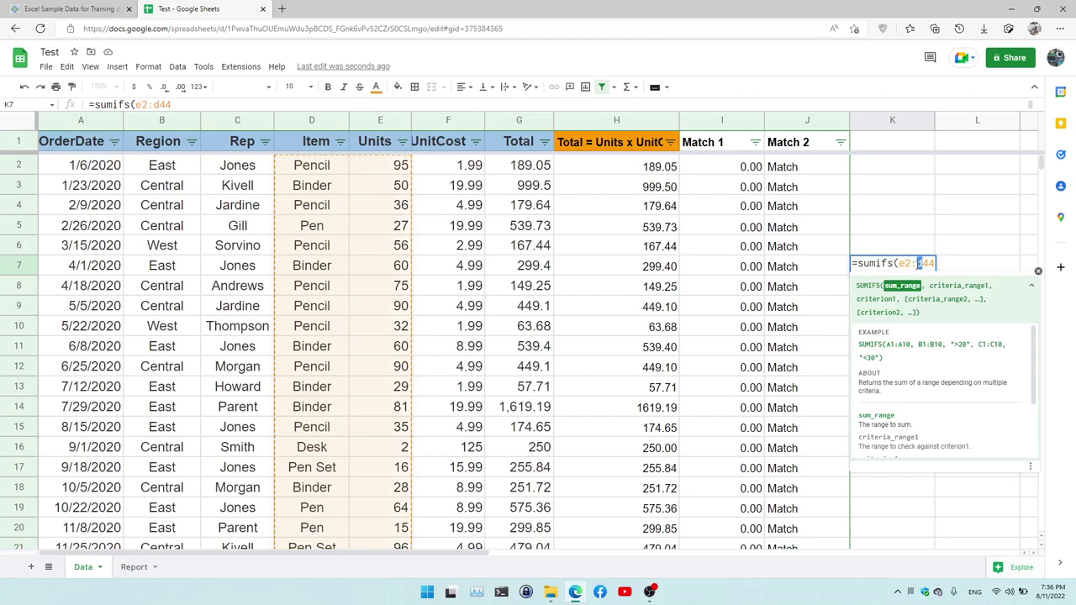
text(e)
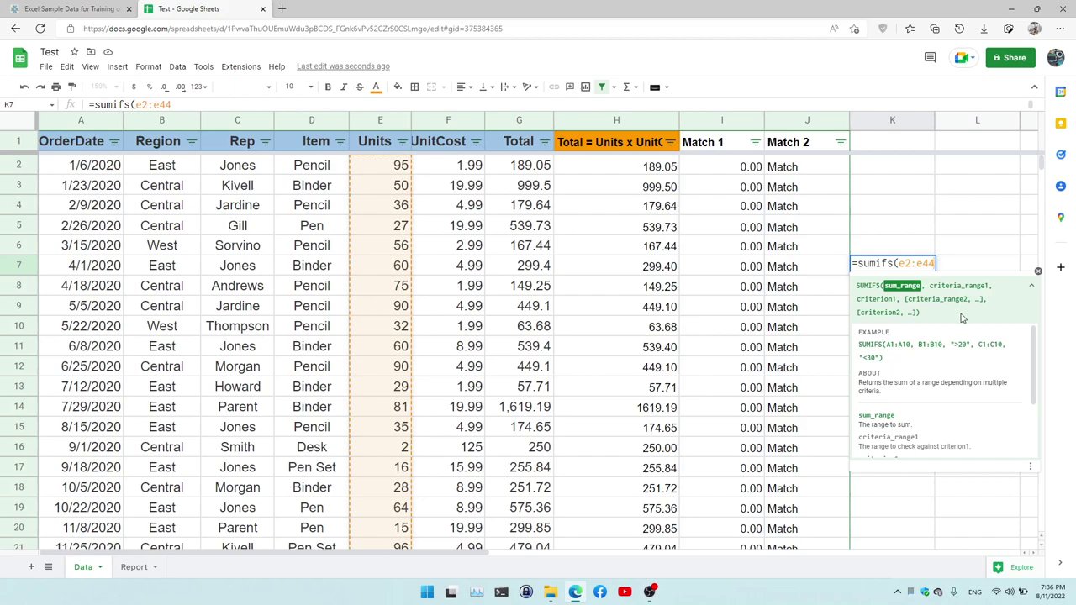
text(,)
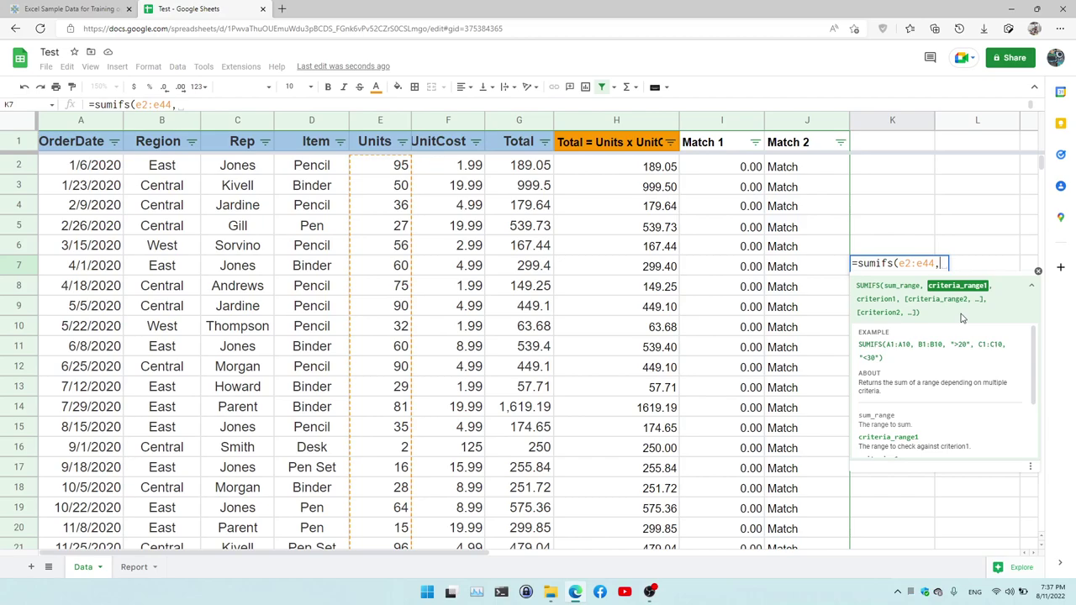
text(d)
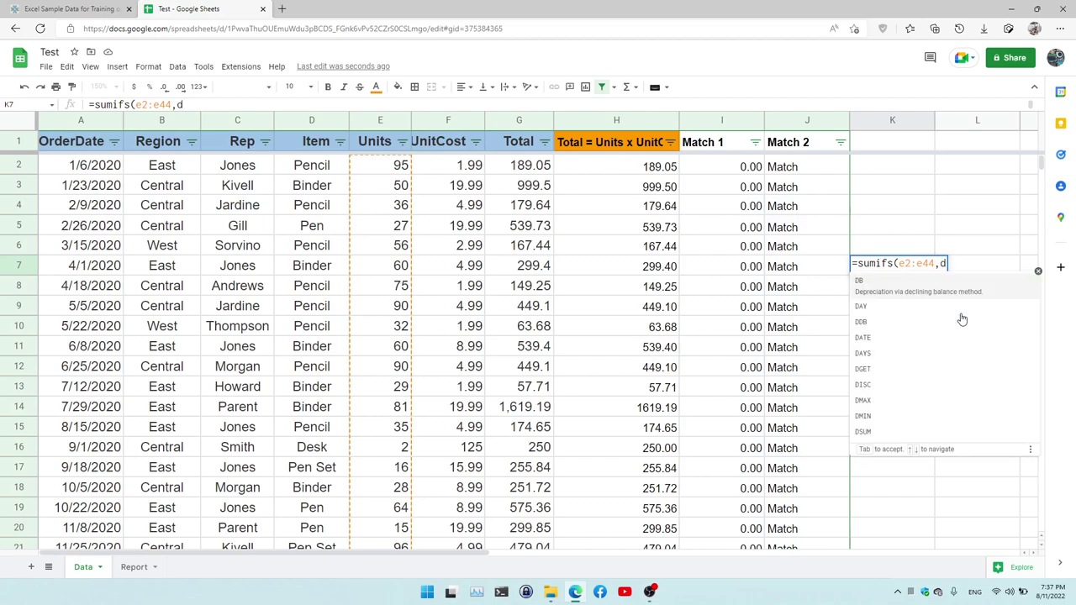
text(2:d4)
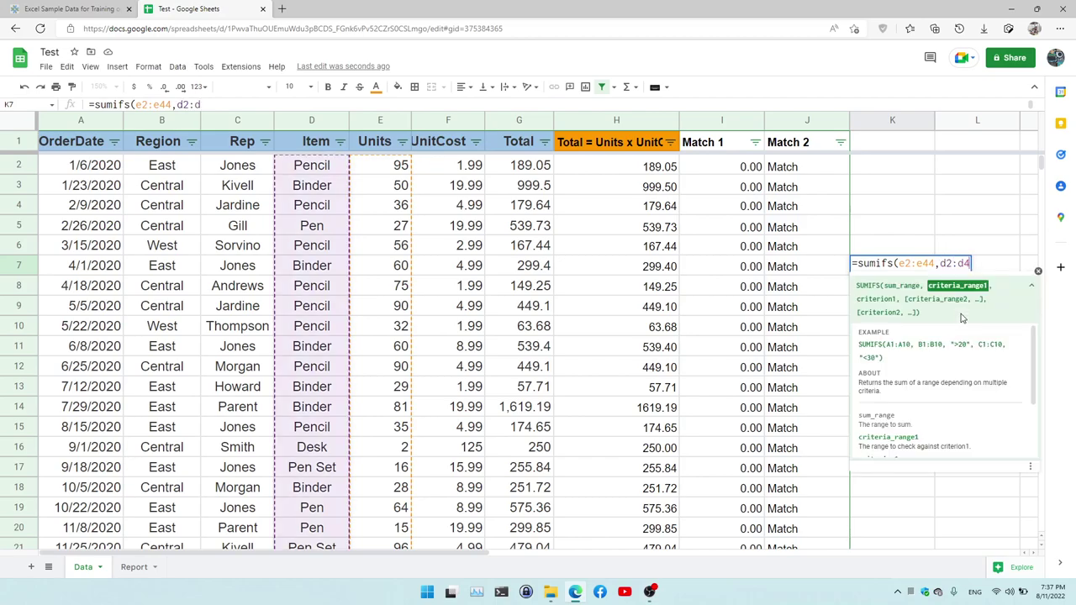
text(4)
text(,")
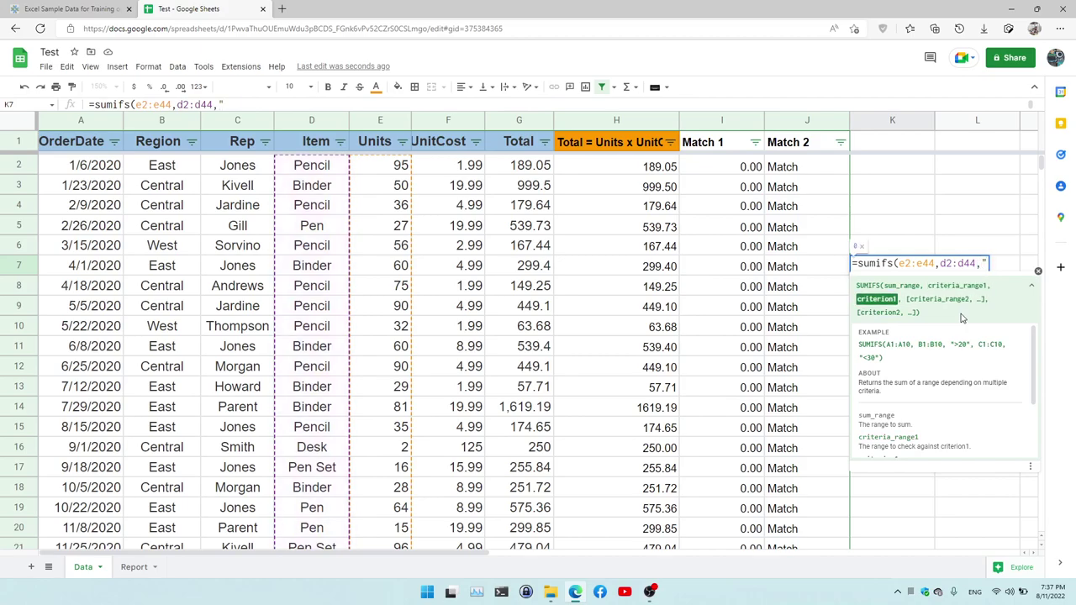
text(Desk"))
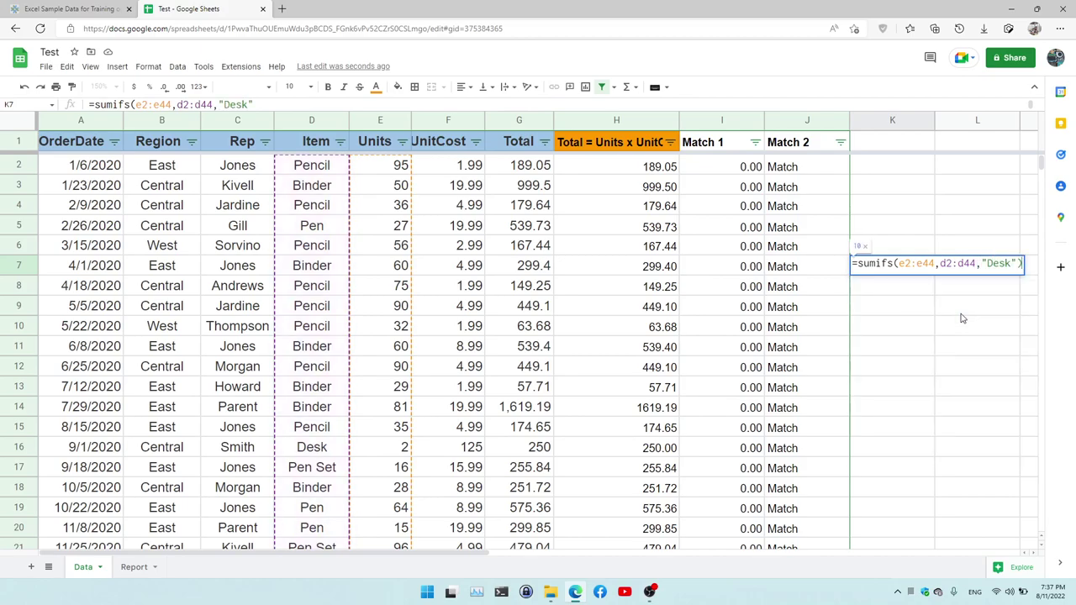
key(Return)
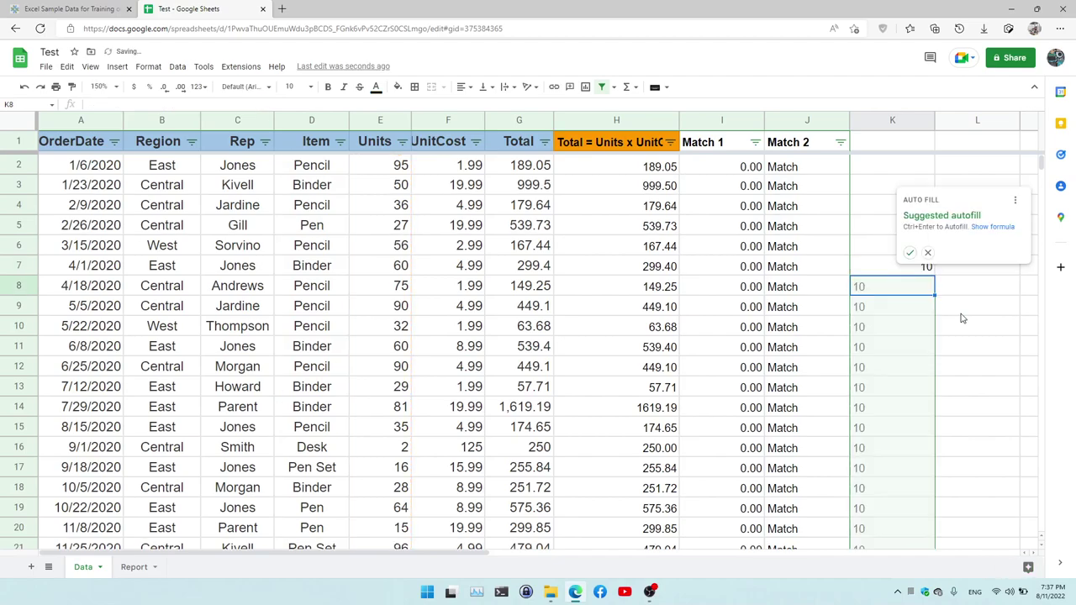
Change K7's SUMIFS criterion to "Pencil", which returns 716
click(928, 252)
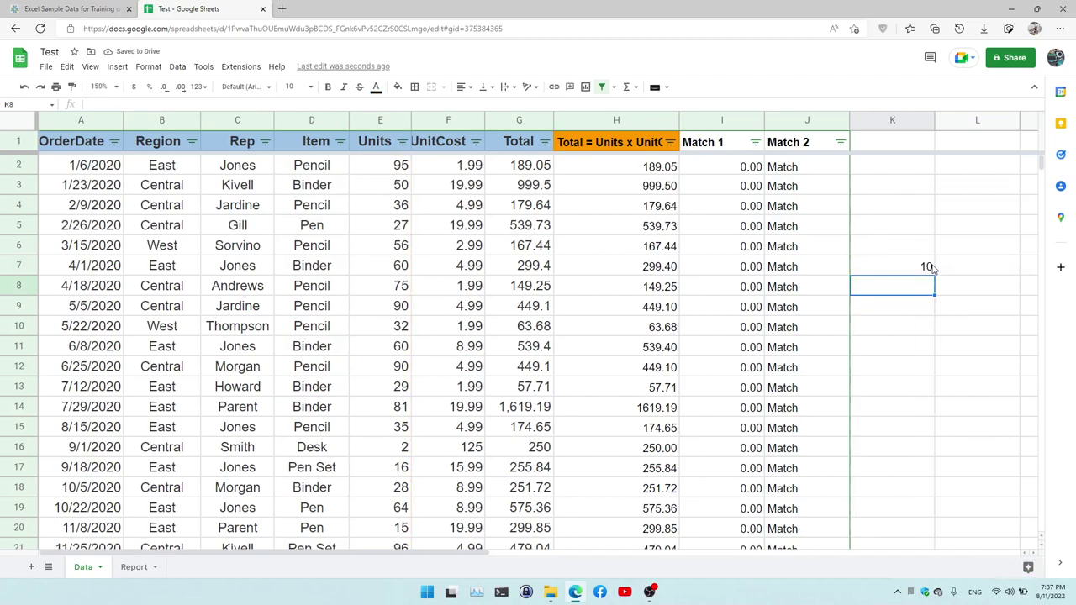
click(928, 269)
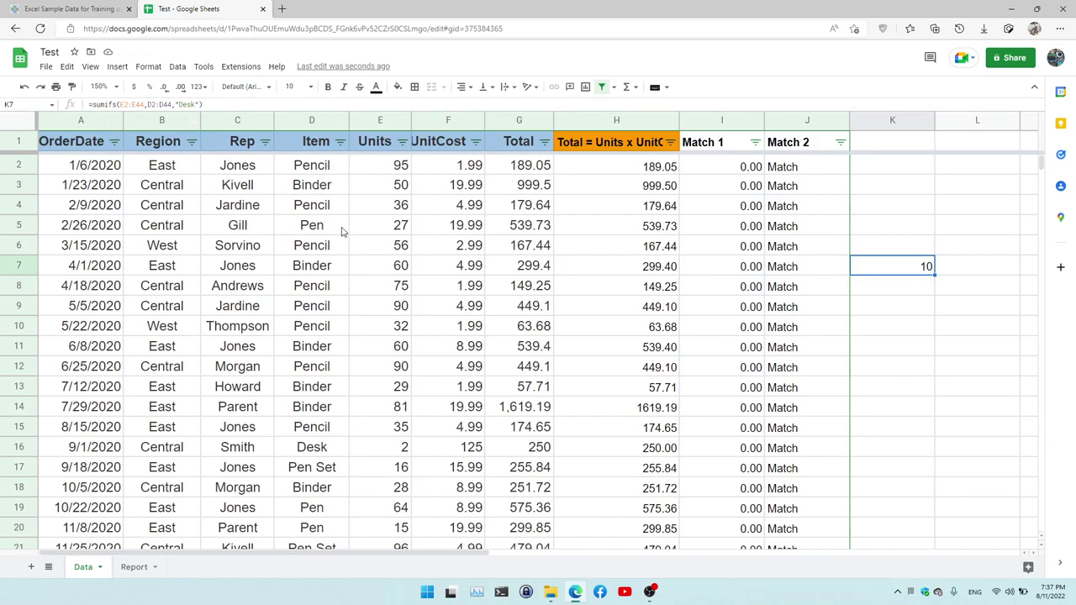
click(181, 105)
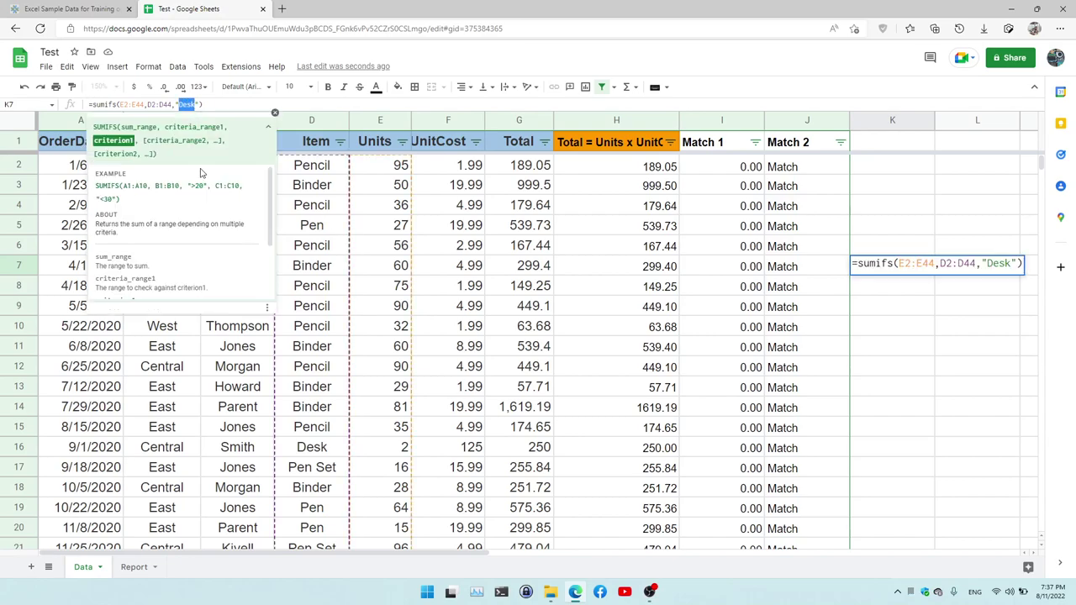
text(Pen)
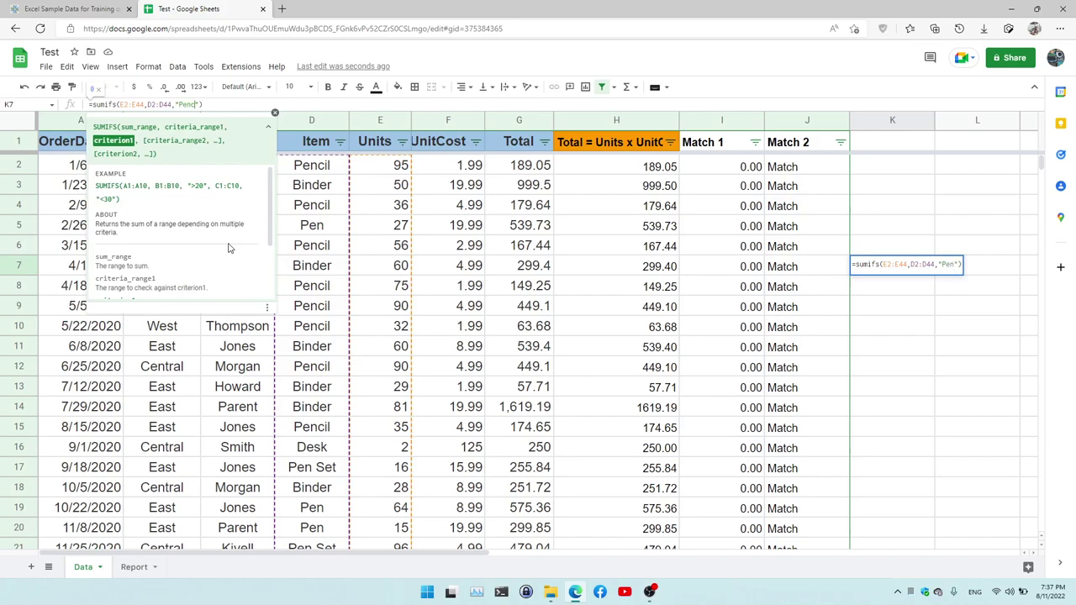
text(cil)
key(Return)
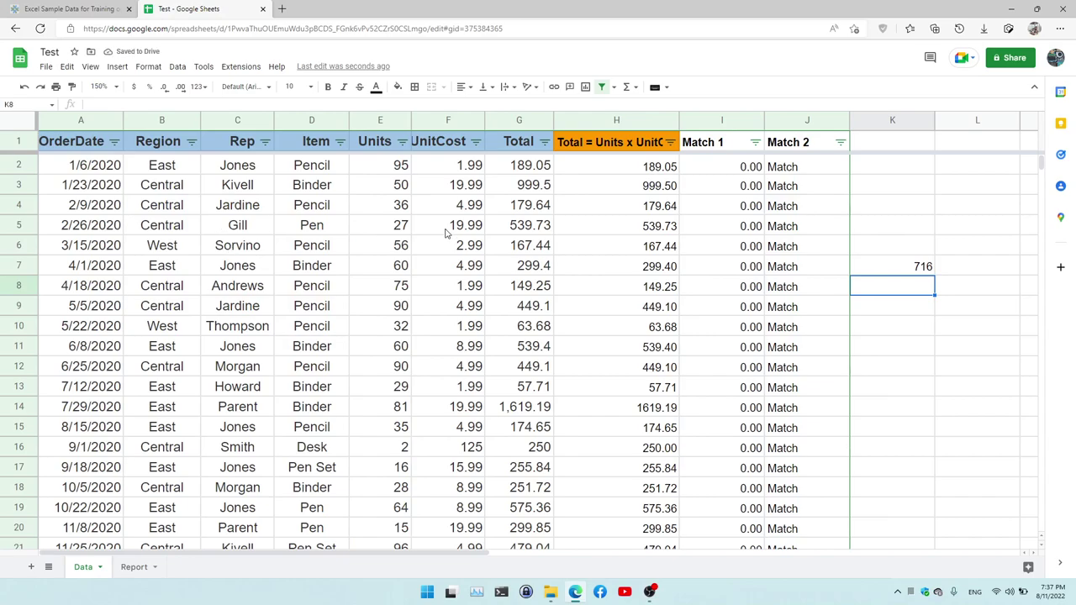
Filter the Item column to Pencil only to verify the 716 total
click(340, 142)
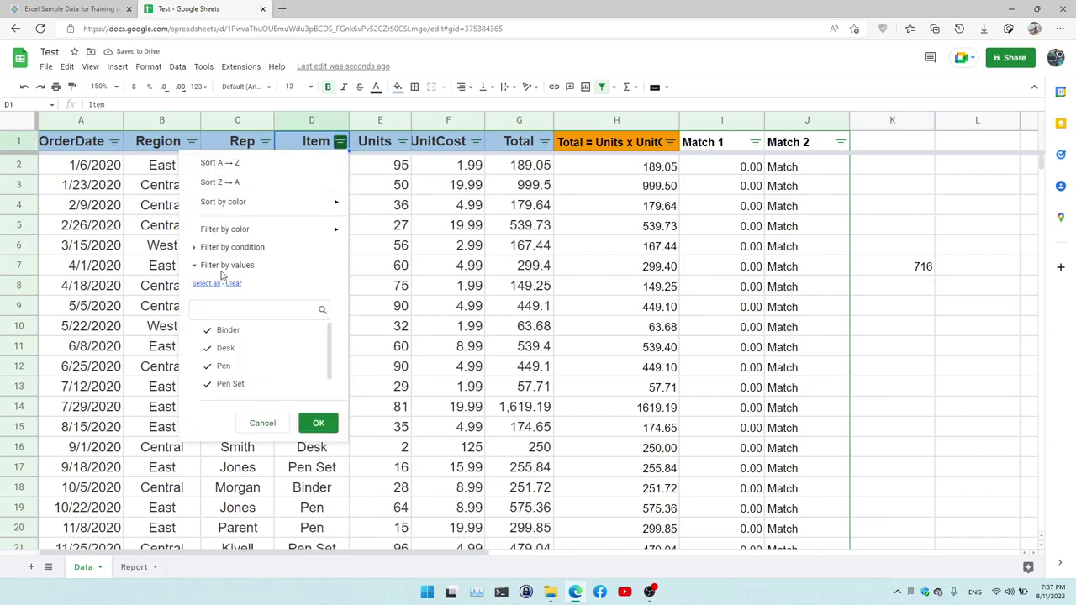
click(233, 283)
scroll(252, 370, down, 1)
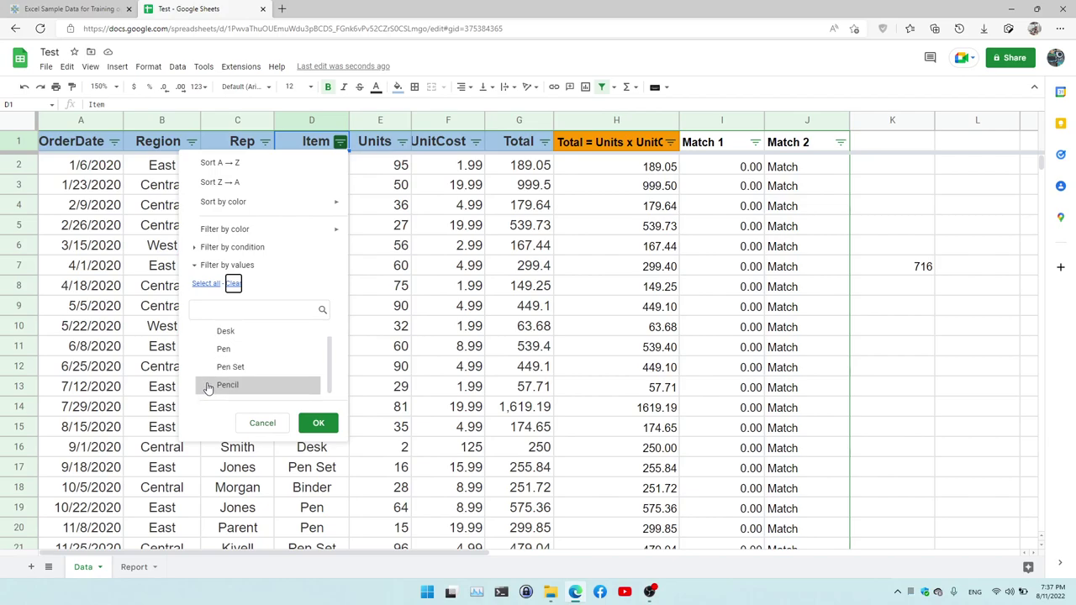
click(207, 387)
click(319, 423)
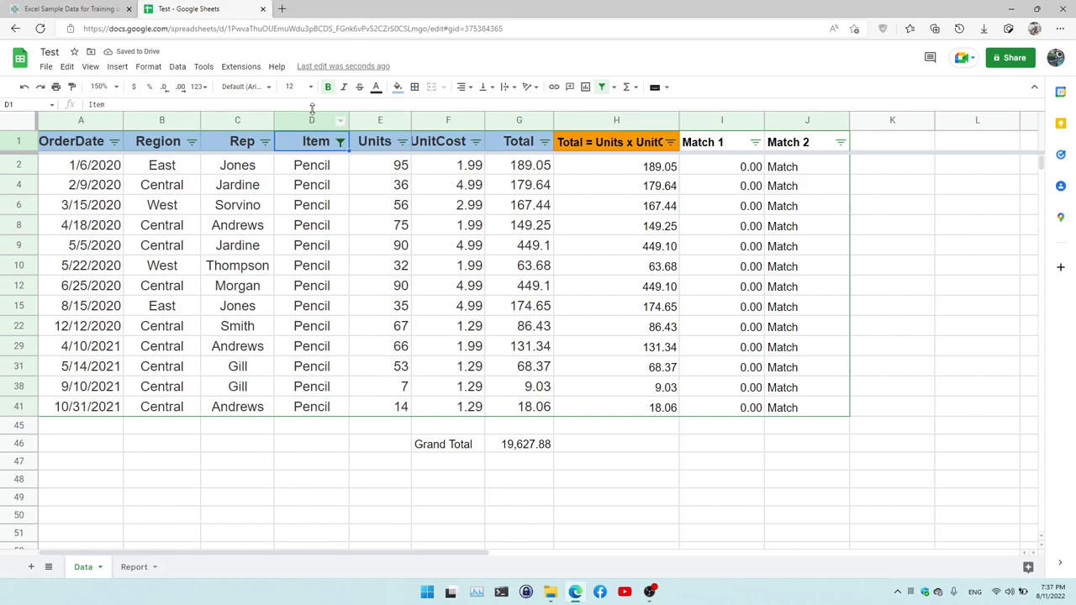
Reset the Item filter to Select all and select K7's whole formula text
click(342, 143)
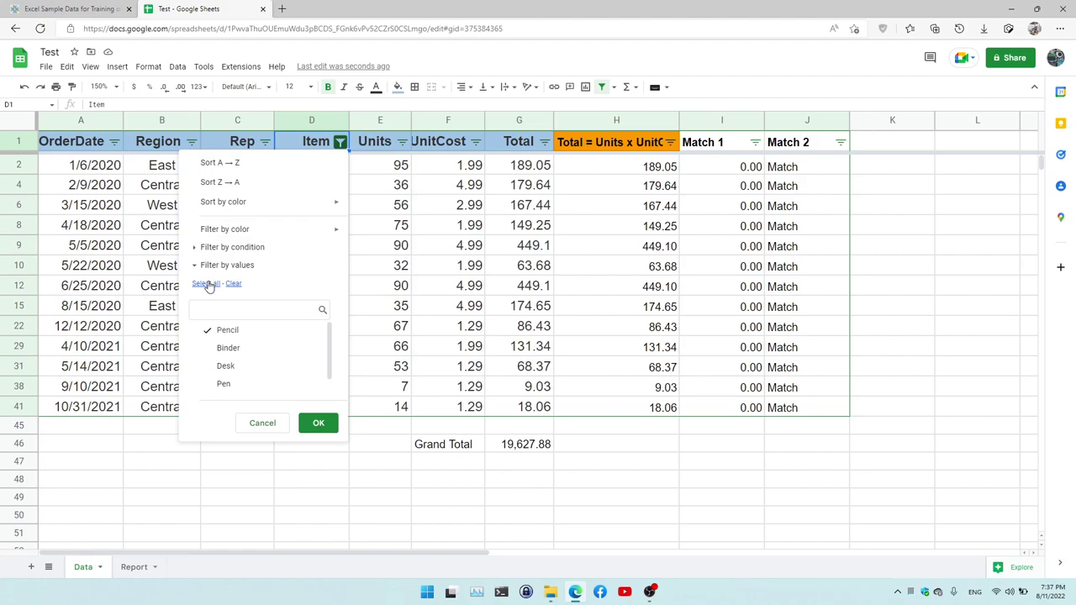
click(206, 284)
click(319, 424)
click(925, 270)
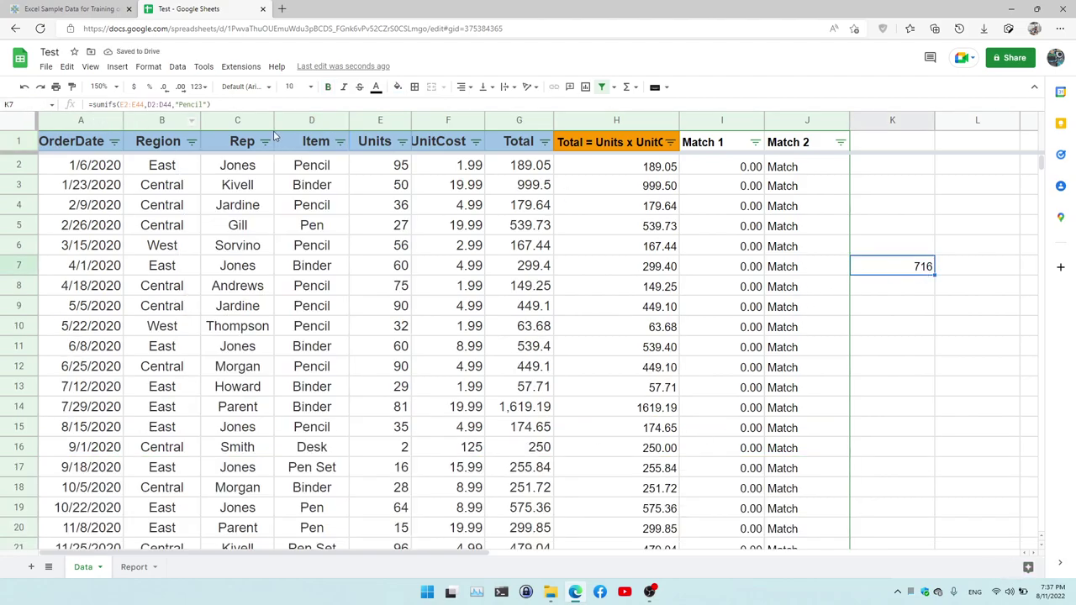
drag(228, 103, 29, 108)
Remove K7's trial formula and insert an empty column left of Rep on the Report sheet
key(ctrl+x)
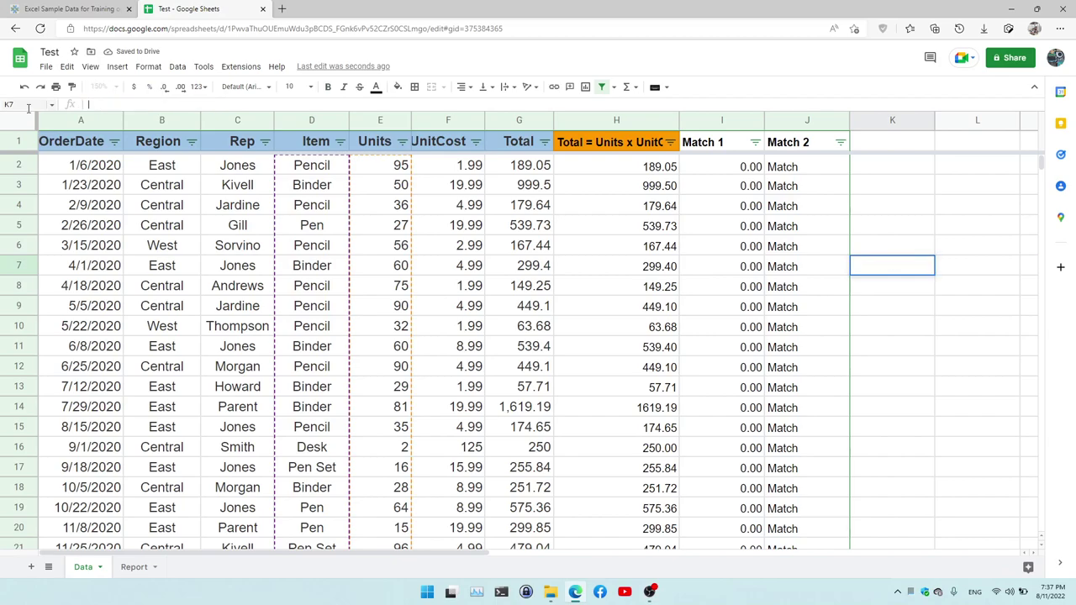
click(133, 567)
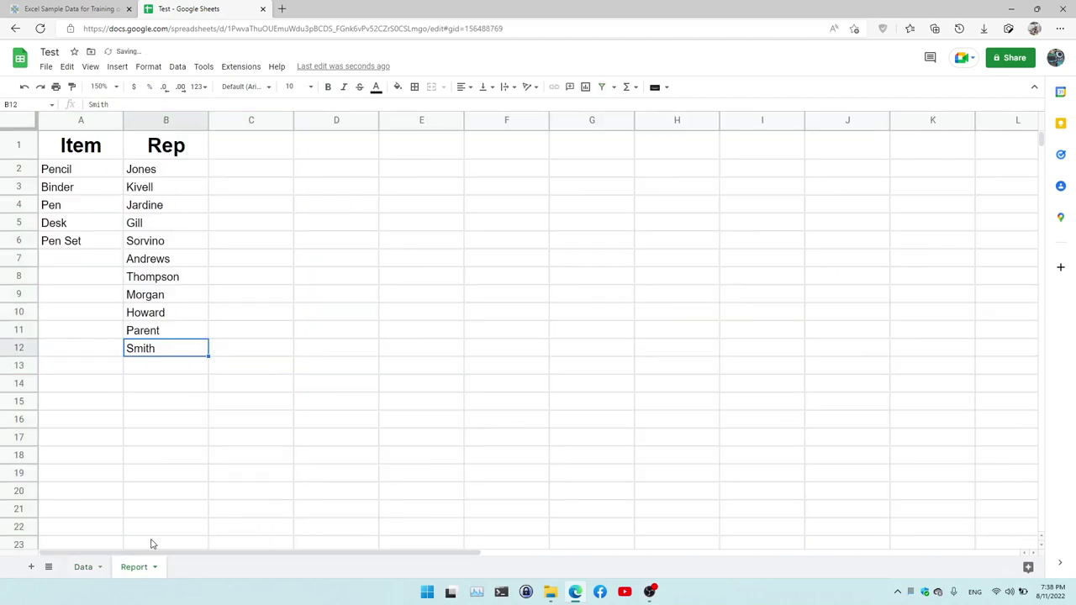
click(139, 119)
right_click(140, 121)
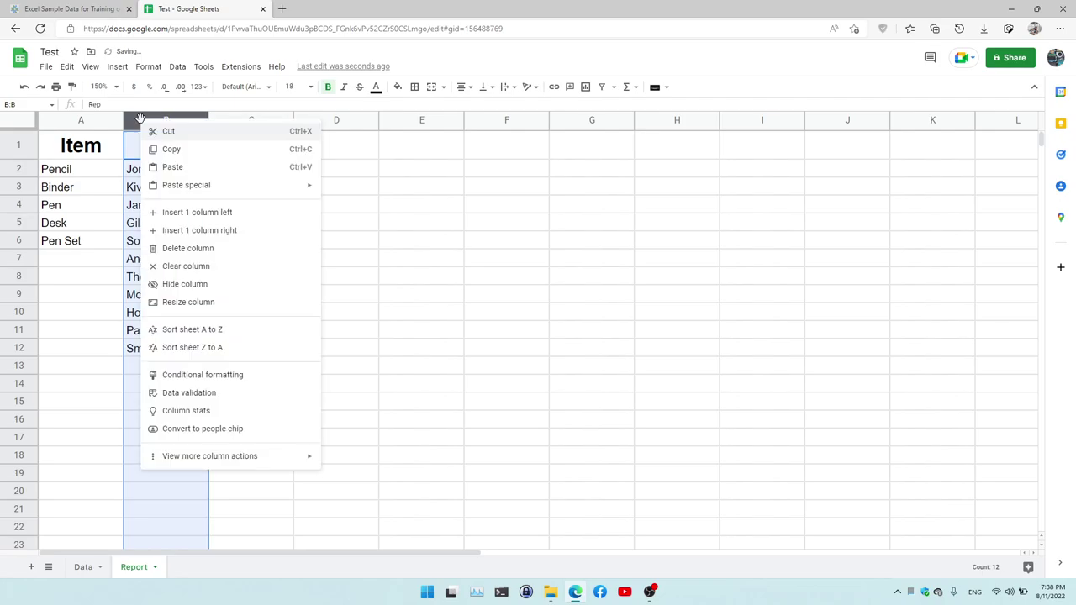
click(588, 258)
click(144, 149)
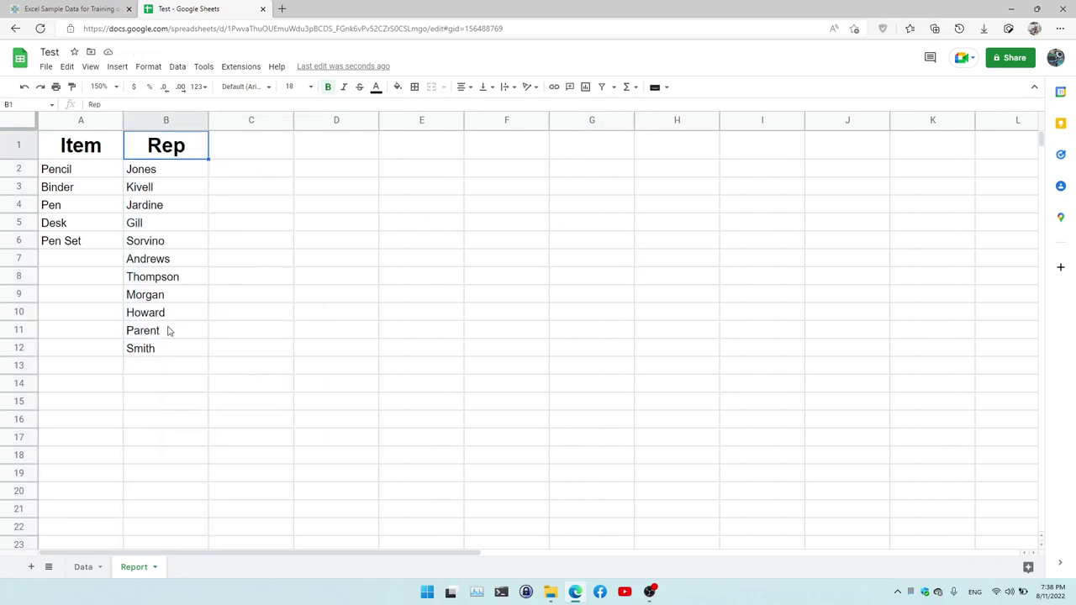
right_click(147, 122)
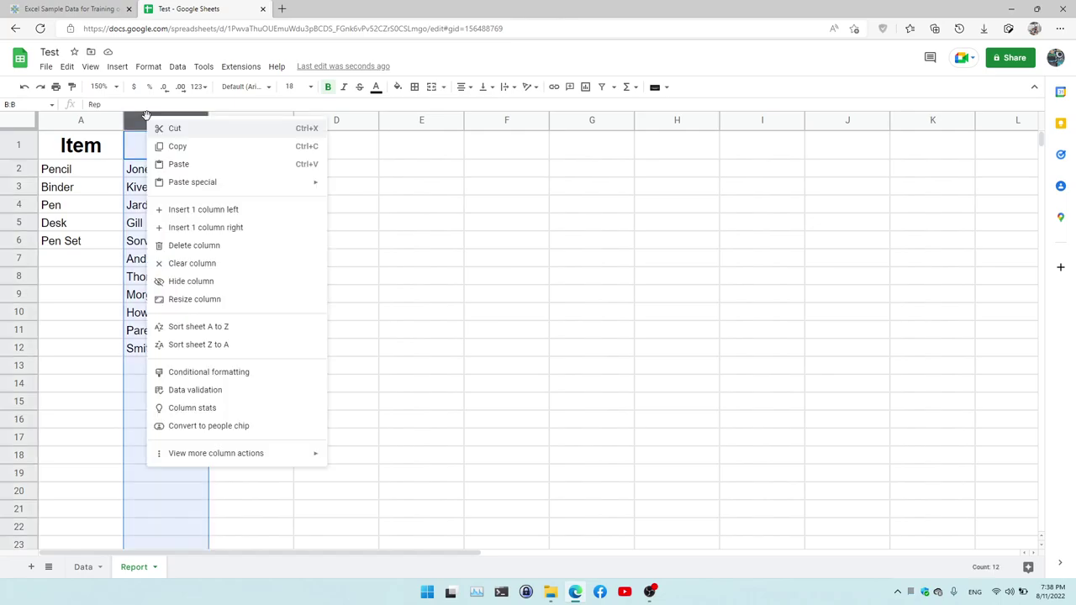
click(228, 210)
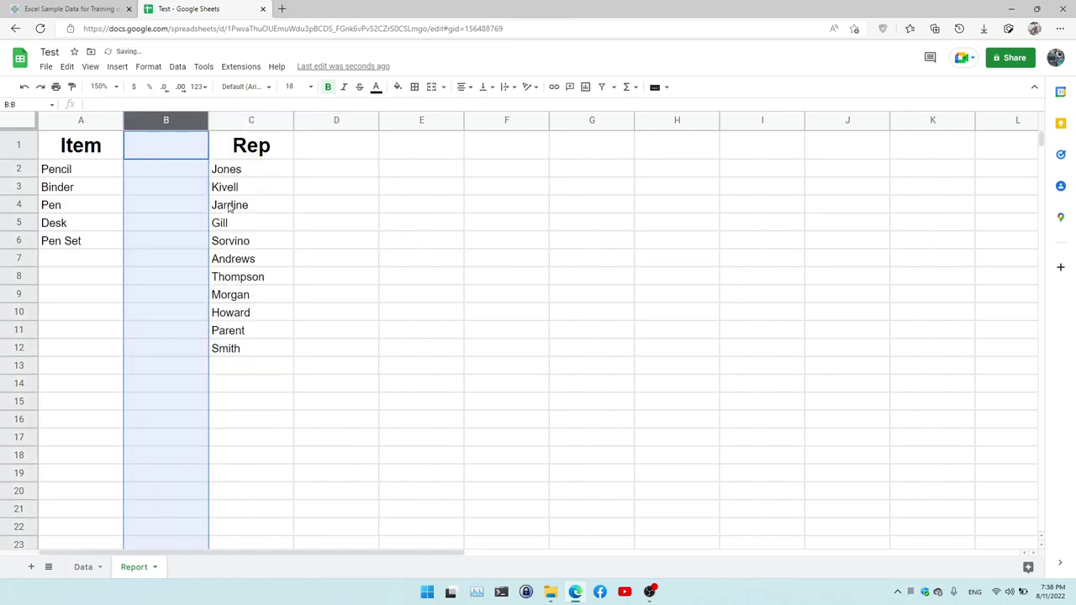
Enter the header 'Units' in the new cell B1
click(334, 192)
click(253, 122)
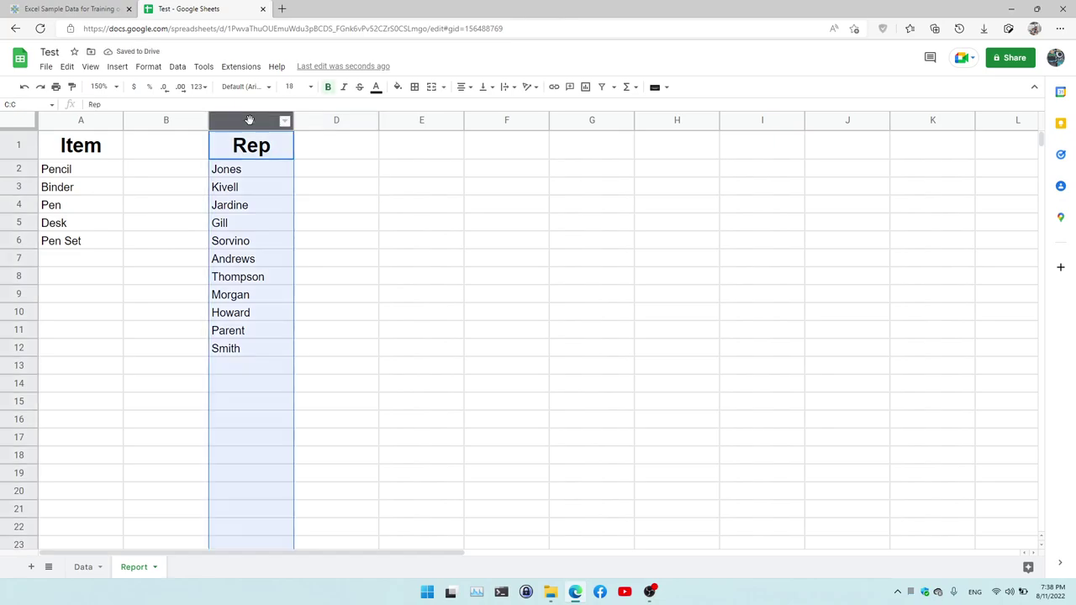
click(147, 151)
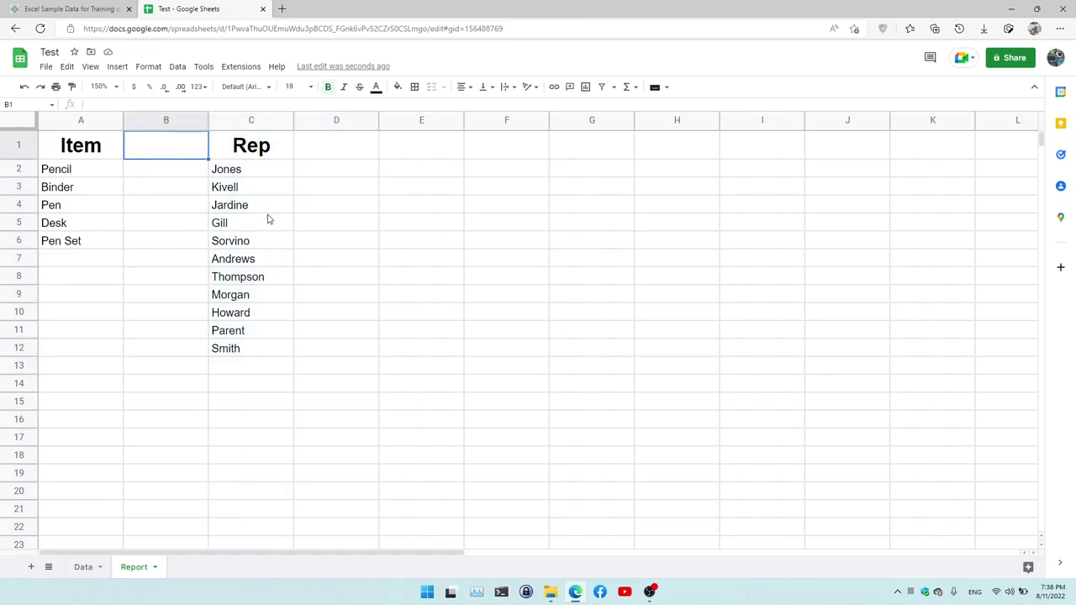
text(Units)
key(Return)
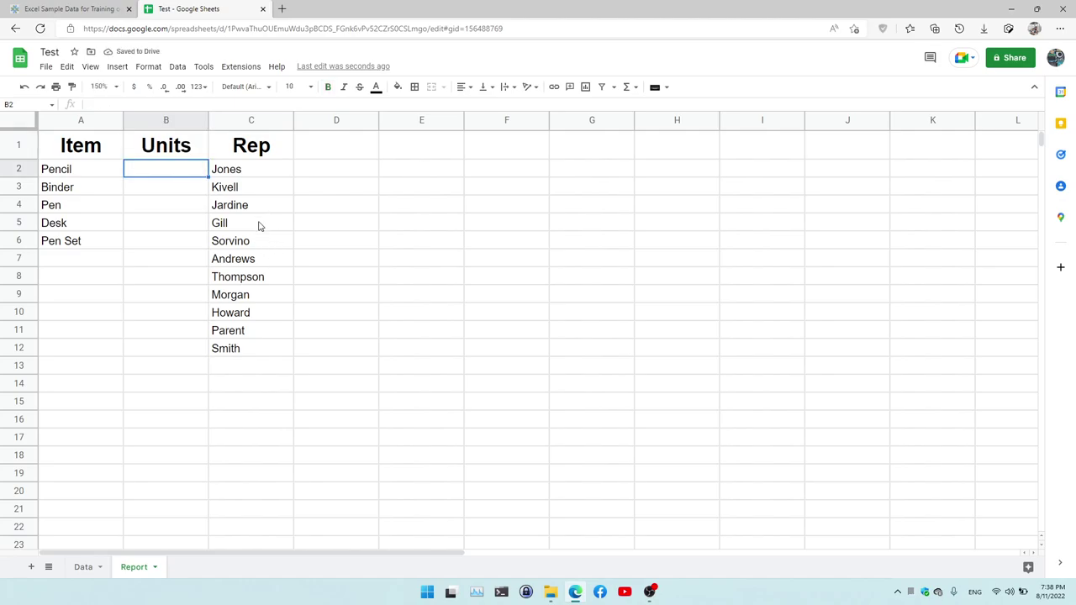
Start =sumifs( in Report B2 with Data!E2:E44 as the sum range
text(=s)
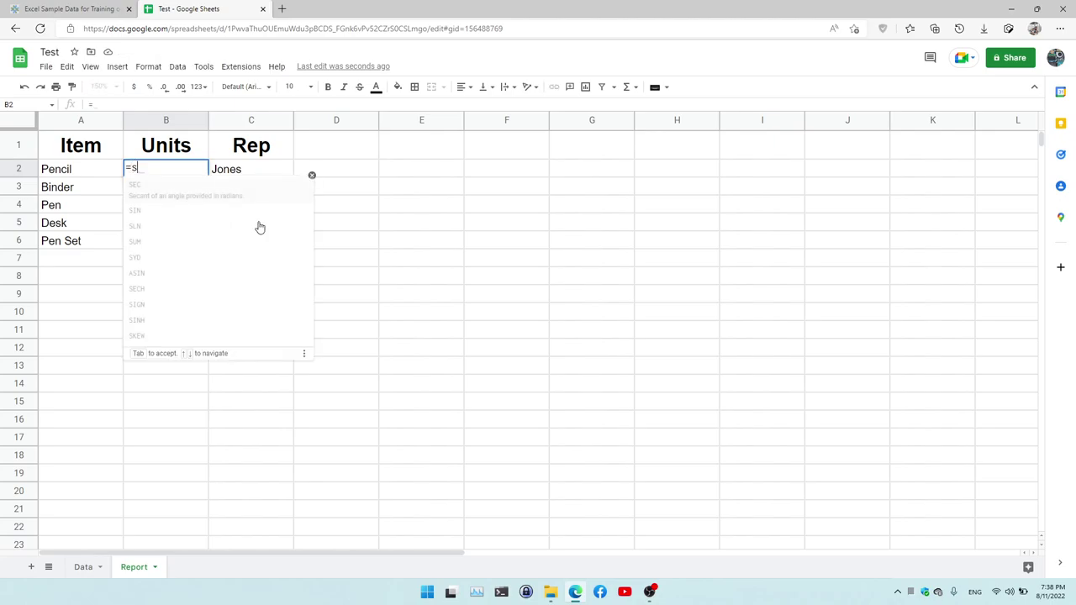
text(umif)
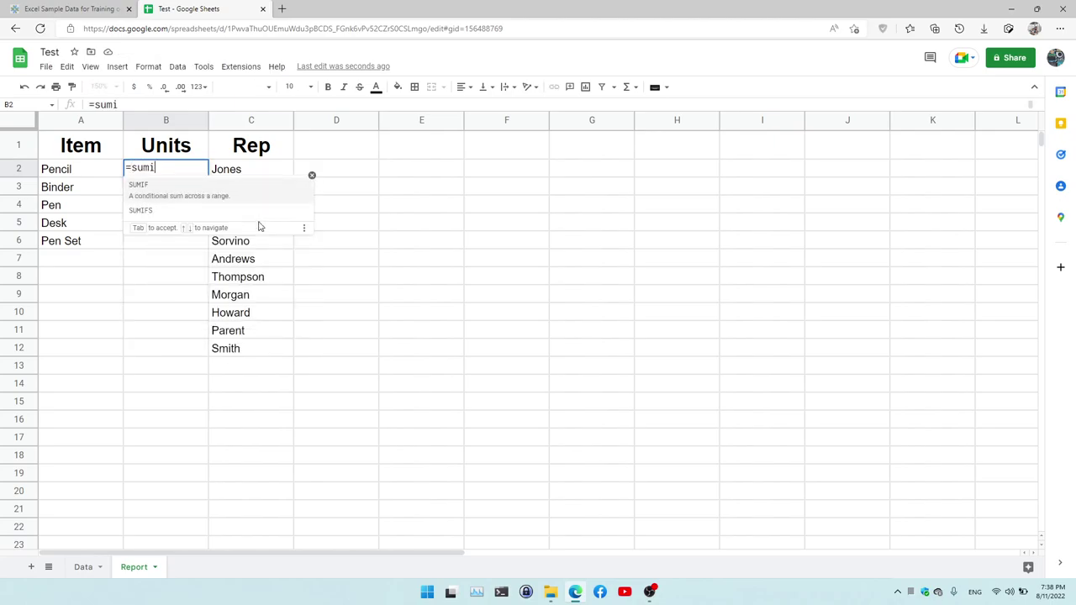
text(s)
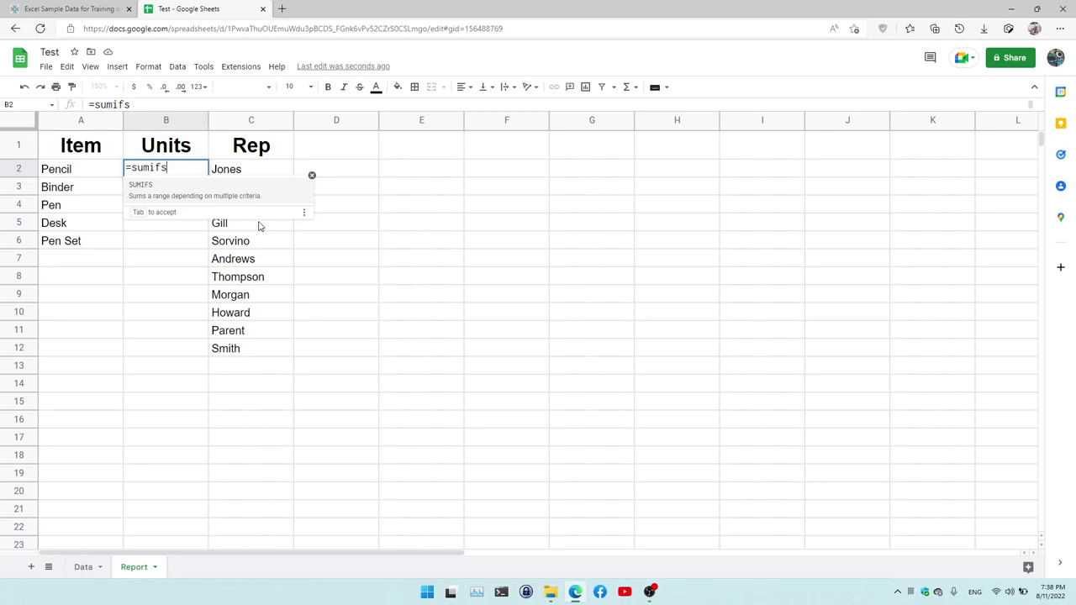
text(()
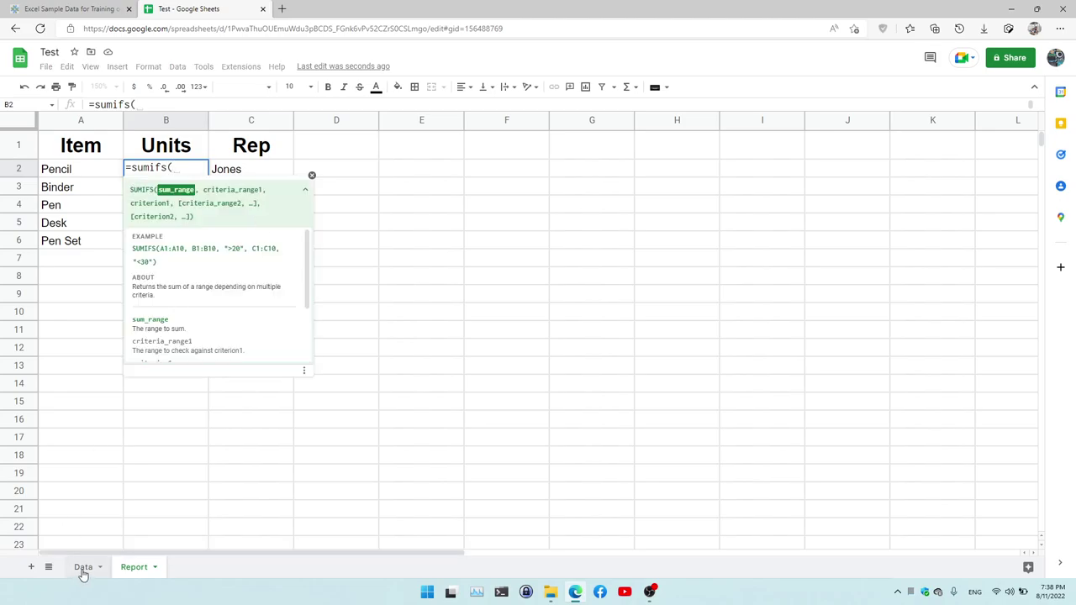
click(83, 567)
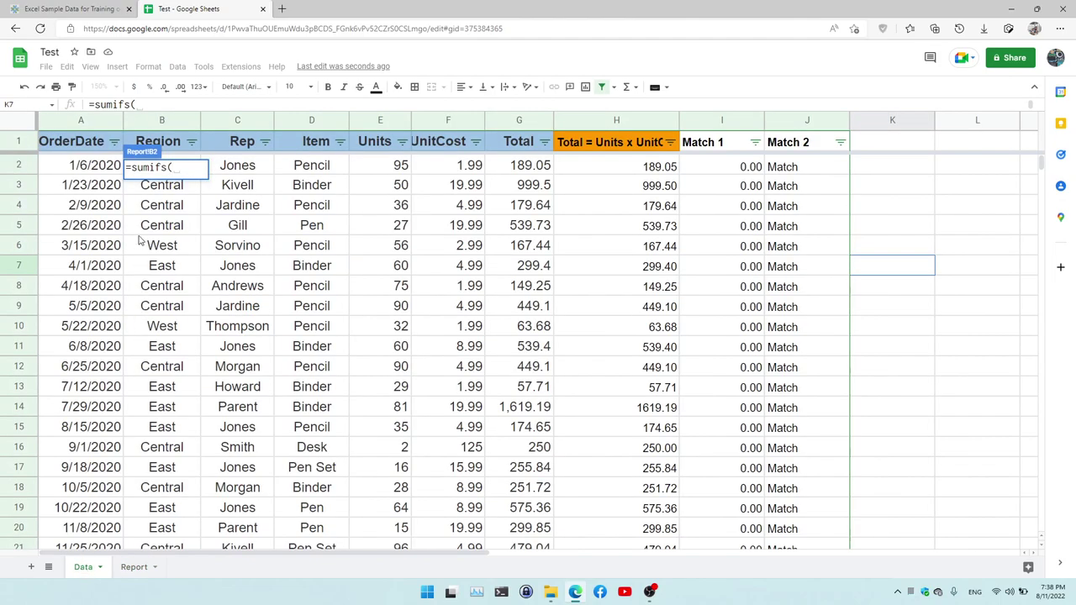
click(386, 167)
scroll(395, 263, down, 10)
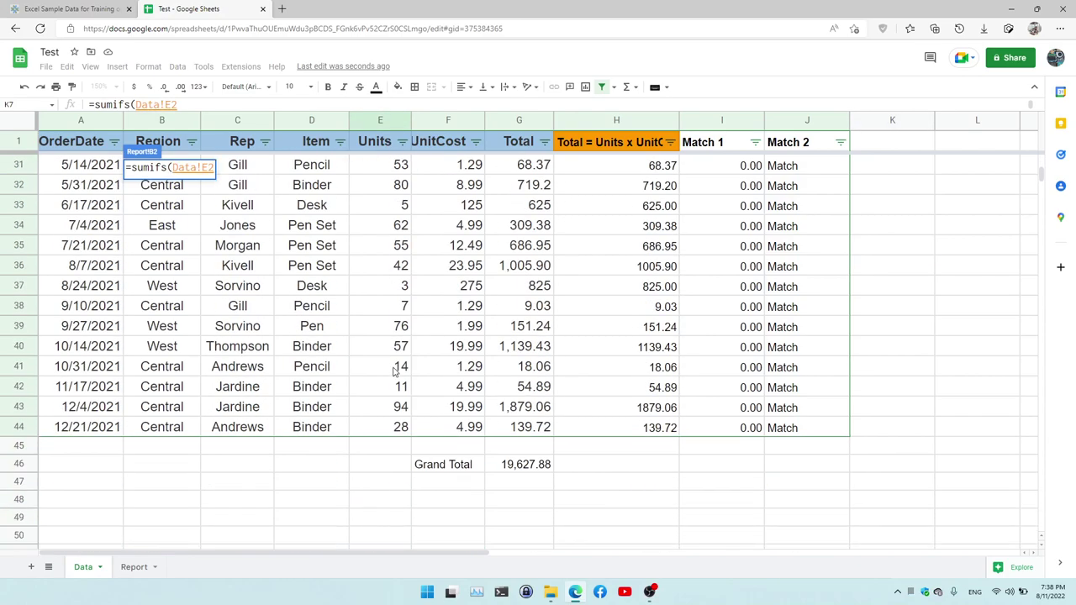
shift+click(401, 427)
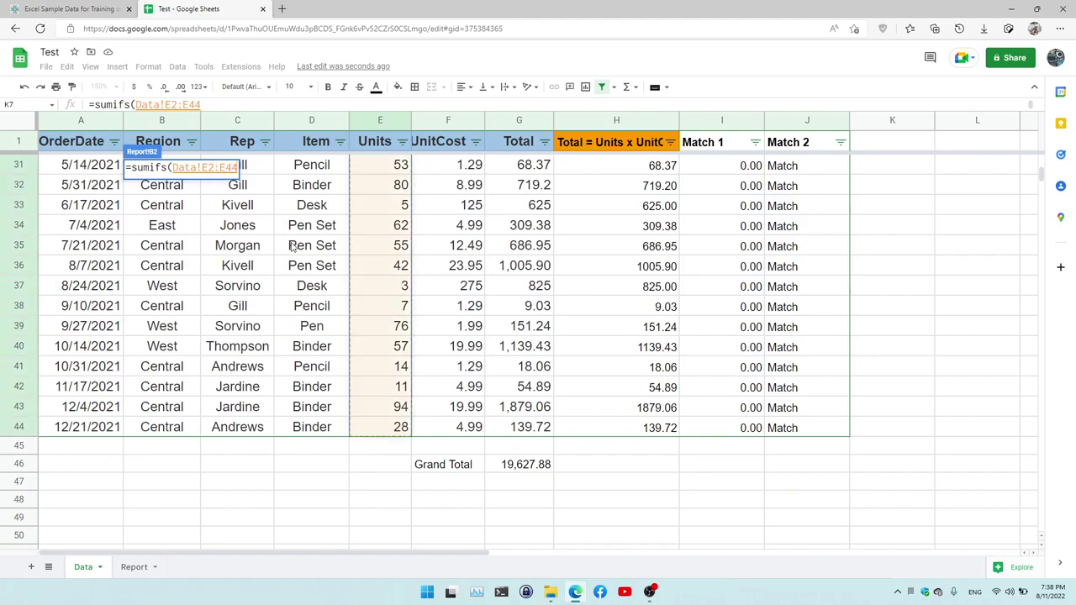
click(230, 102)
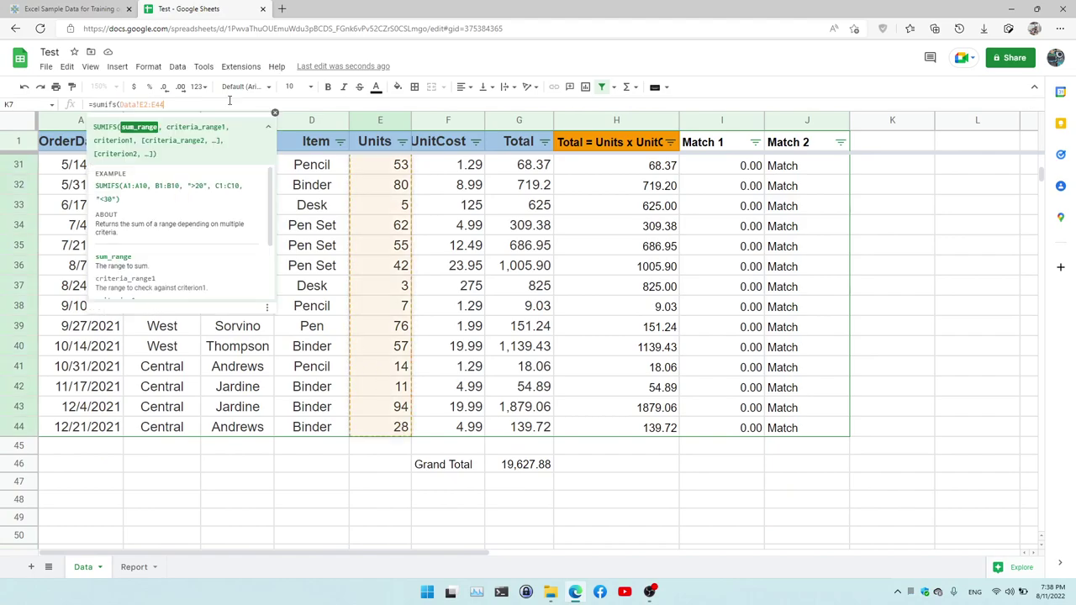
Add Data!D2:D44 as the criteria range followed by a comma, then return to Report
text(,)
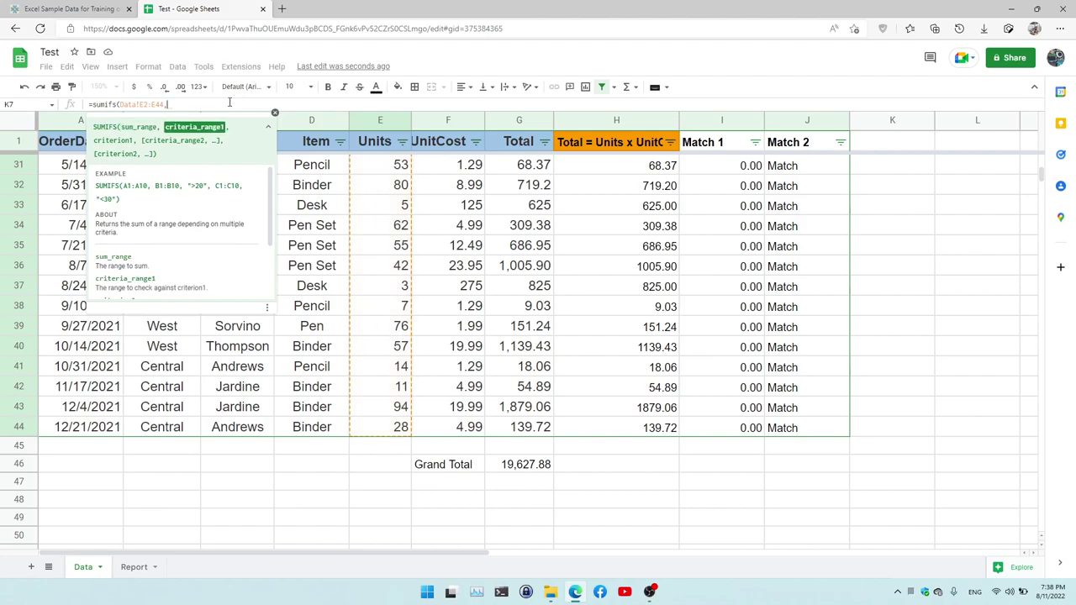
scroll(373, 222, up, 4)
scroll(373, 222, up, 4)
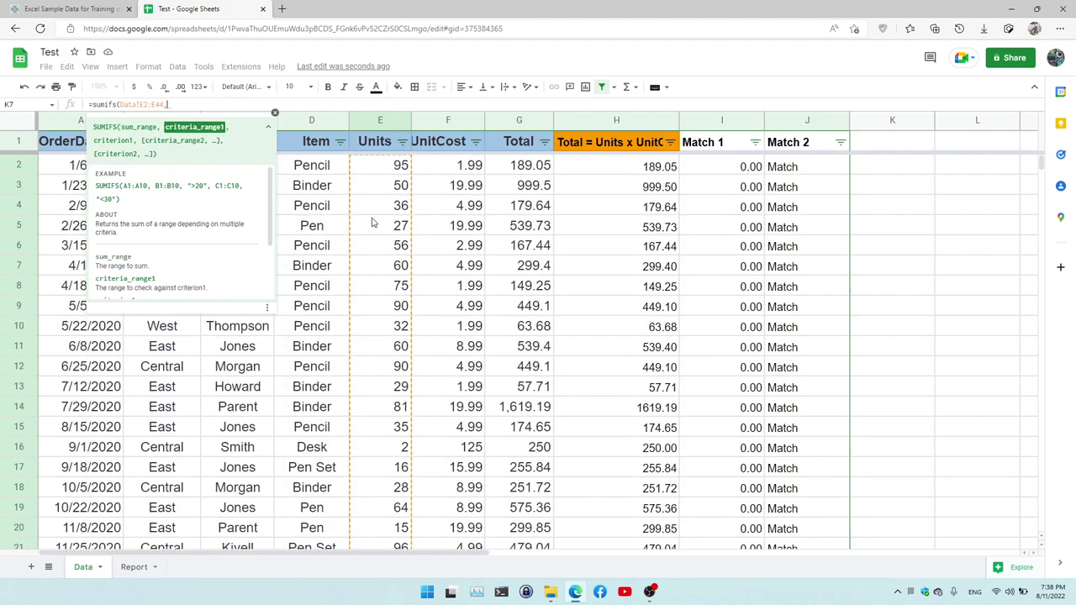
click(328, 168)
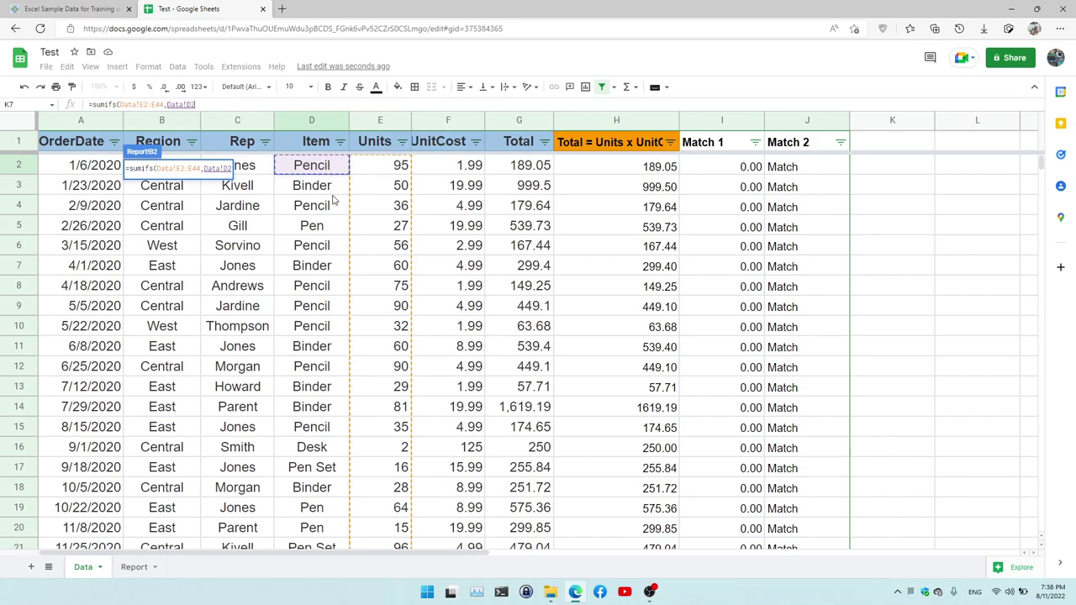
scroll(332, 199, down, 6)
scroll(332, 199, down, 1)
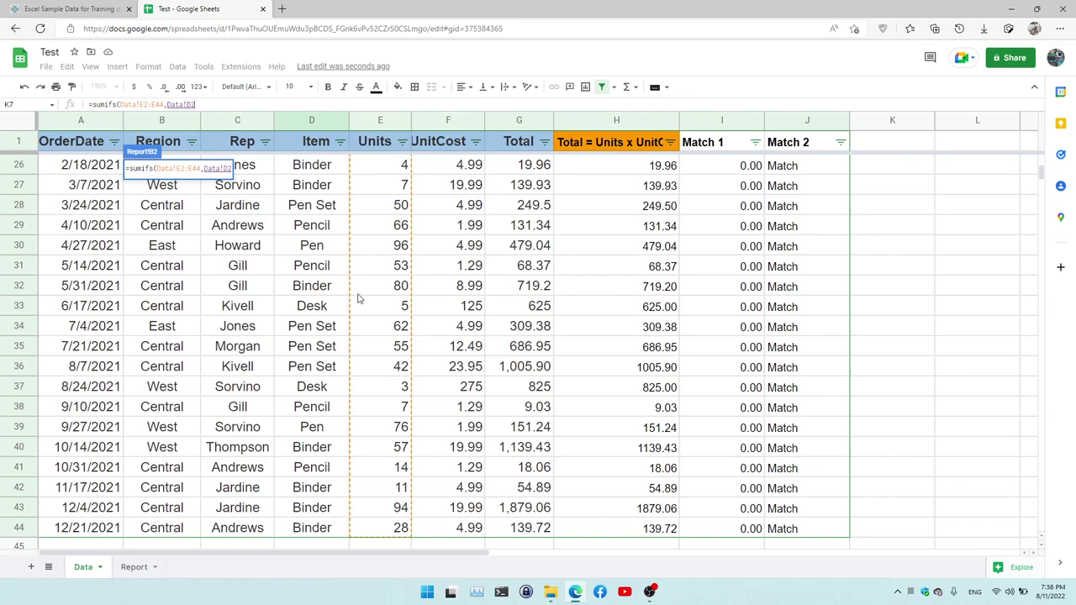
scroll(359, 299, down, 3)
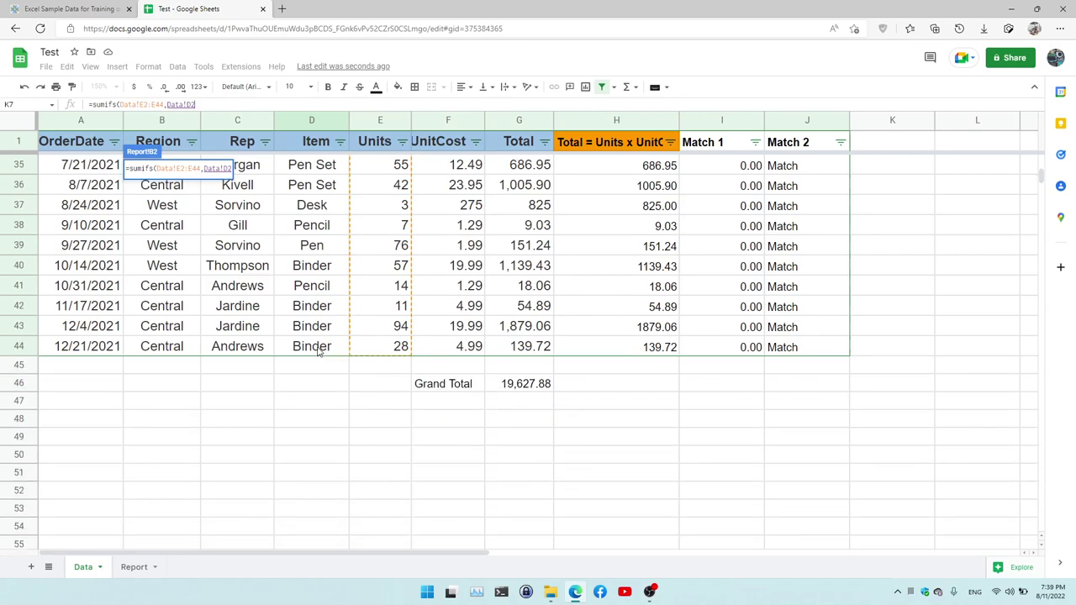
shift+click(318, 353)
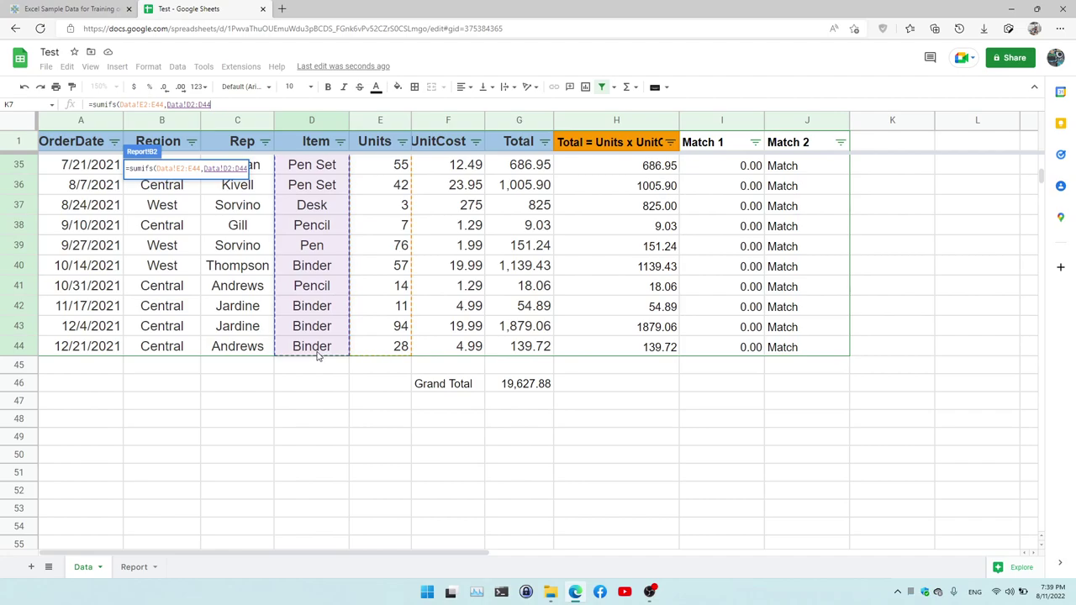
text(m)
key(BackSpace)
text(,)
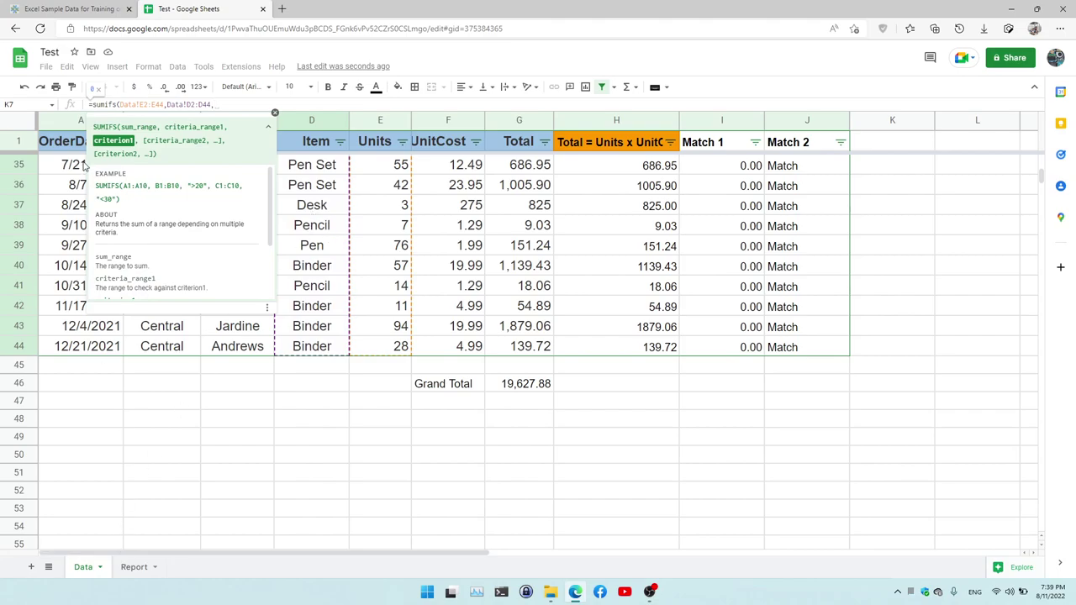
click(135, 566)
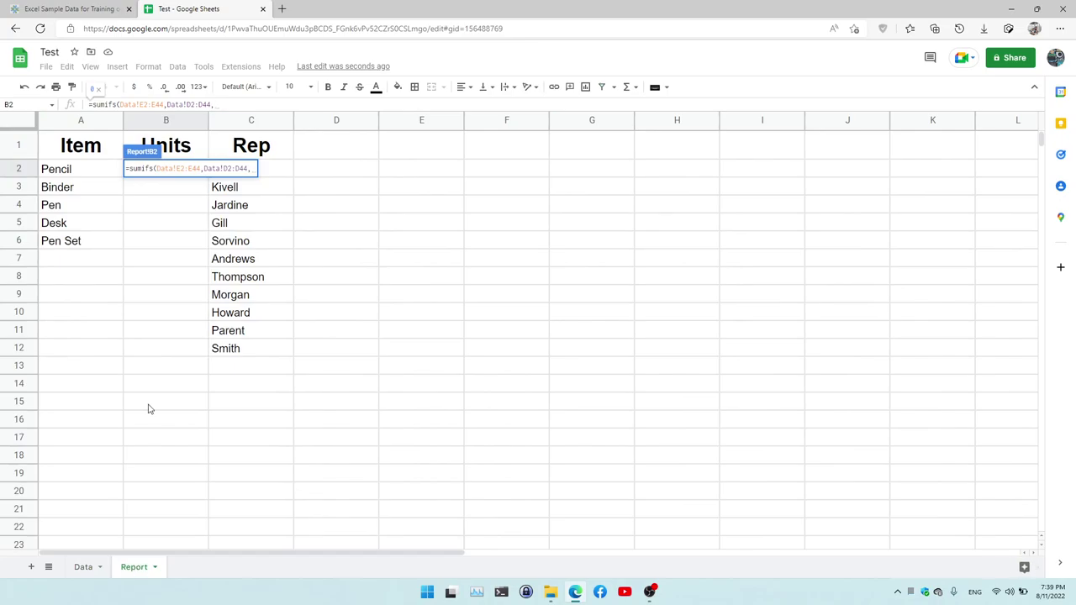
Complete Pencil's SUMIFS with A2 as criterion (716) and autofill Binder, Pen, Desk, Pen Set
click(74, 173)
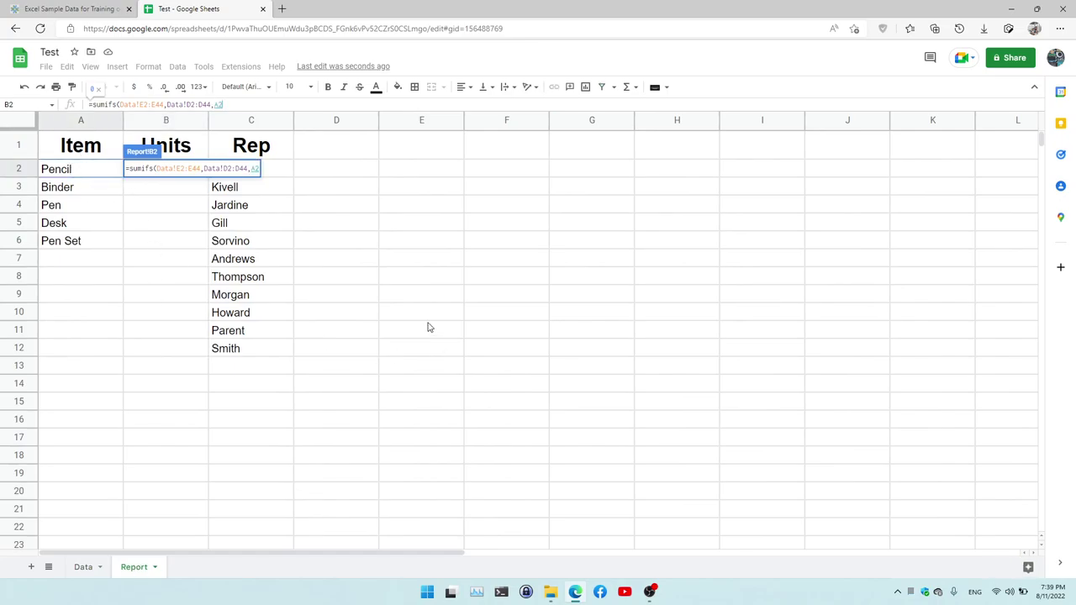
click(244, 101)
text())
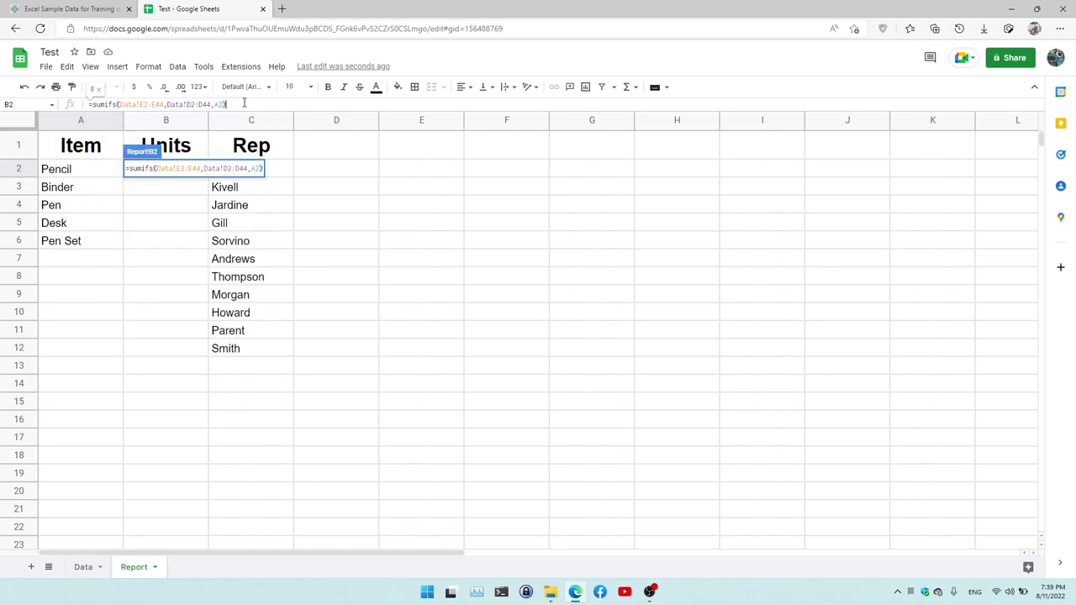
key(Return)
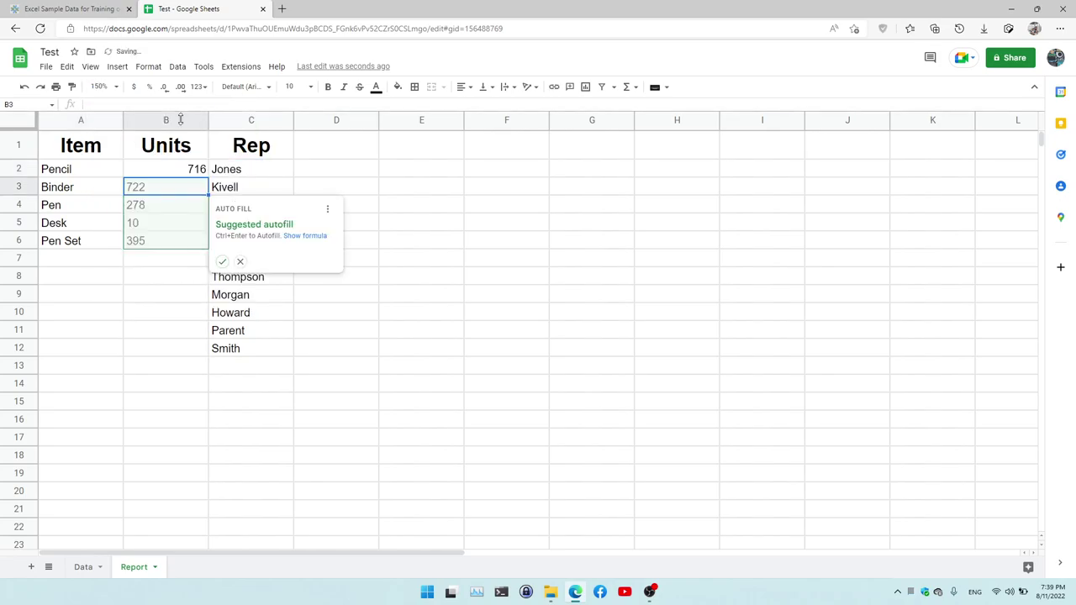
click(222, 261)
click(143, 300)
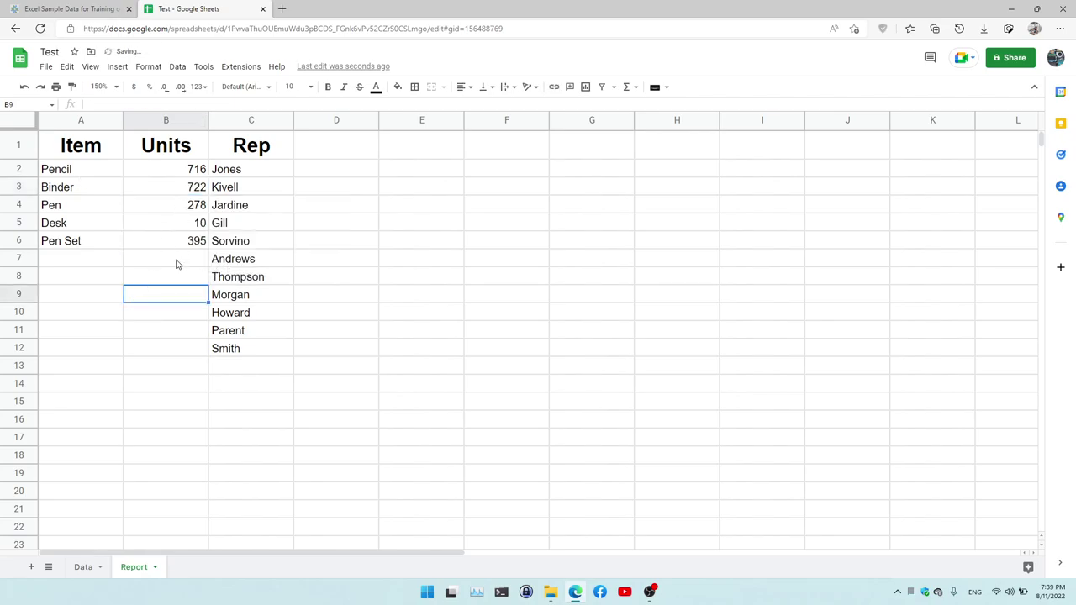
Inspect Desk's SUMIFS formula in B5 to verify its ranges, leaving it unchanged
click(81, 223)
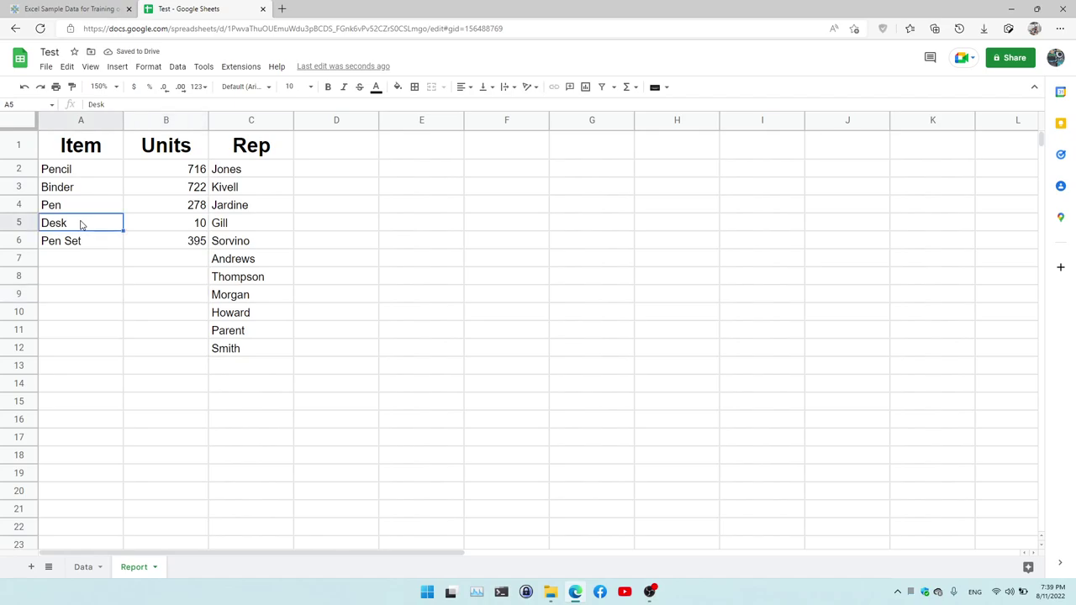
click(174, 227)
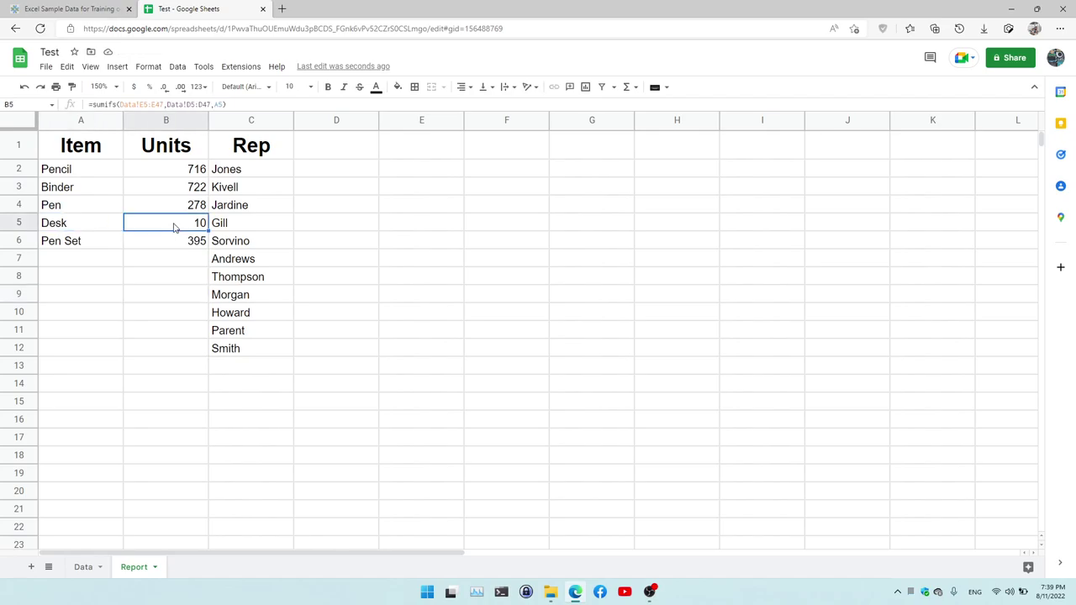
double_click(174, 225)
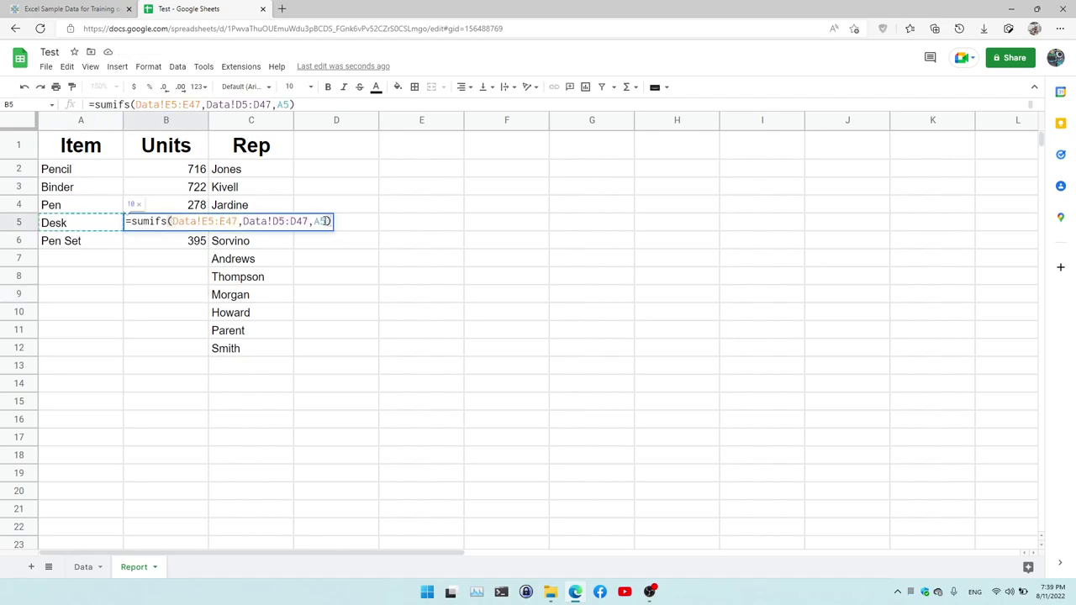
key(Escape)
click(84, 568)
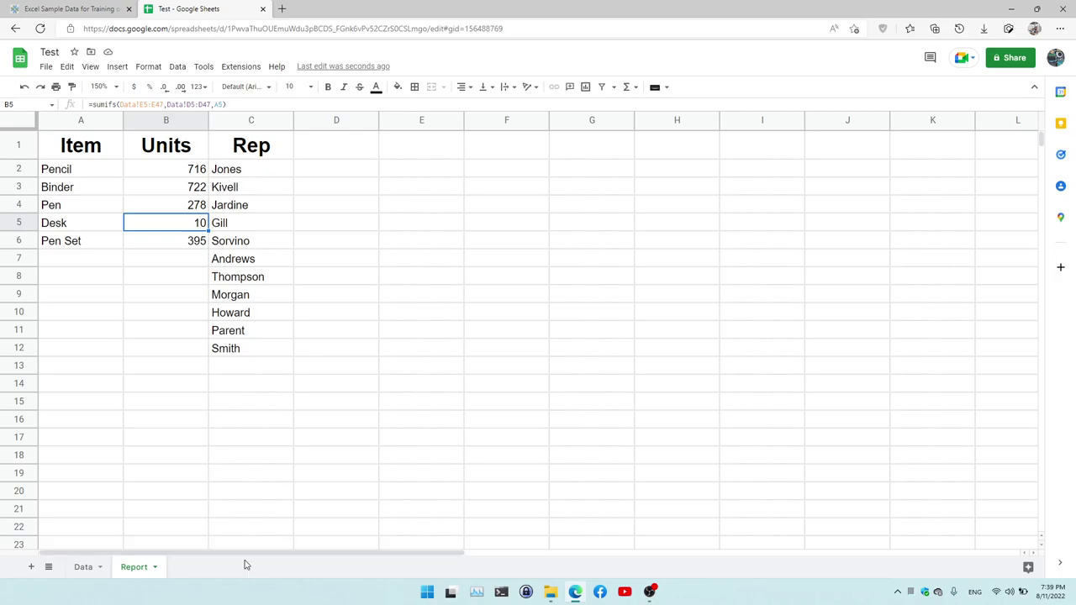
click(84, 569)
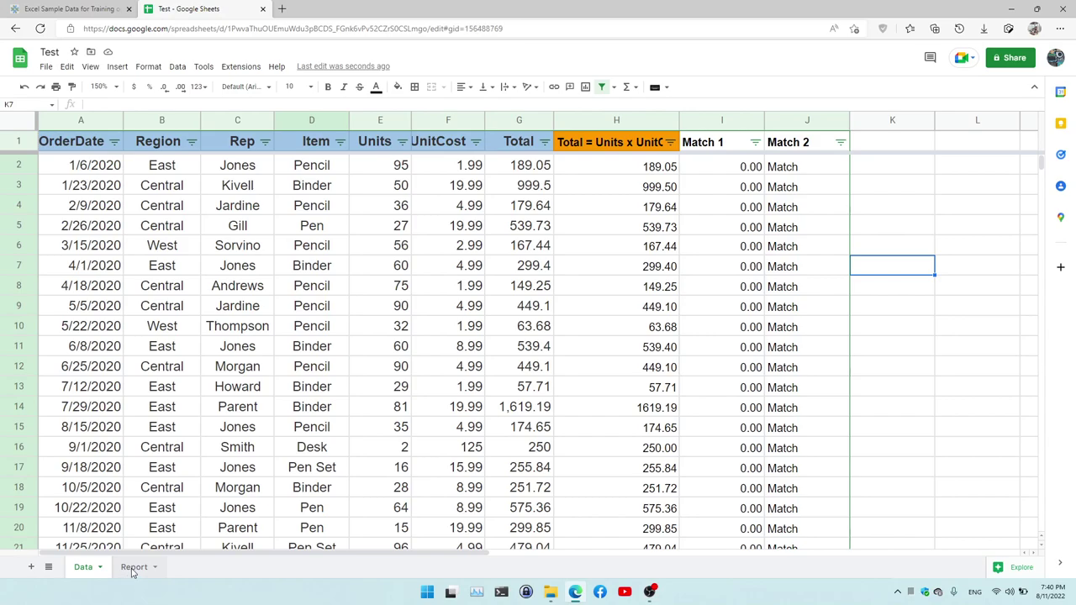
click(132, 569)
Enter the header 'Rep Total' in D1, correcting the mistyped 'Sale Toal'
click(257, 170)
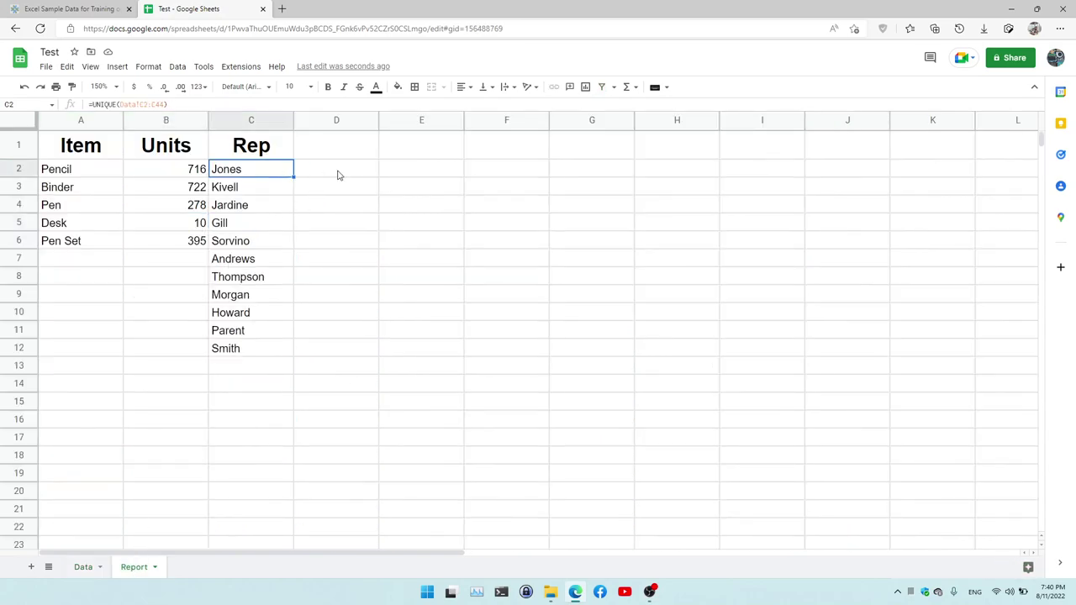
click(339, 172)
click(338, 155)
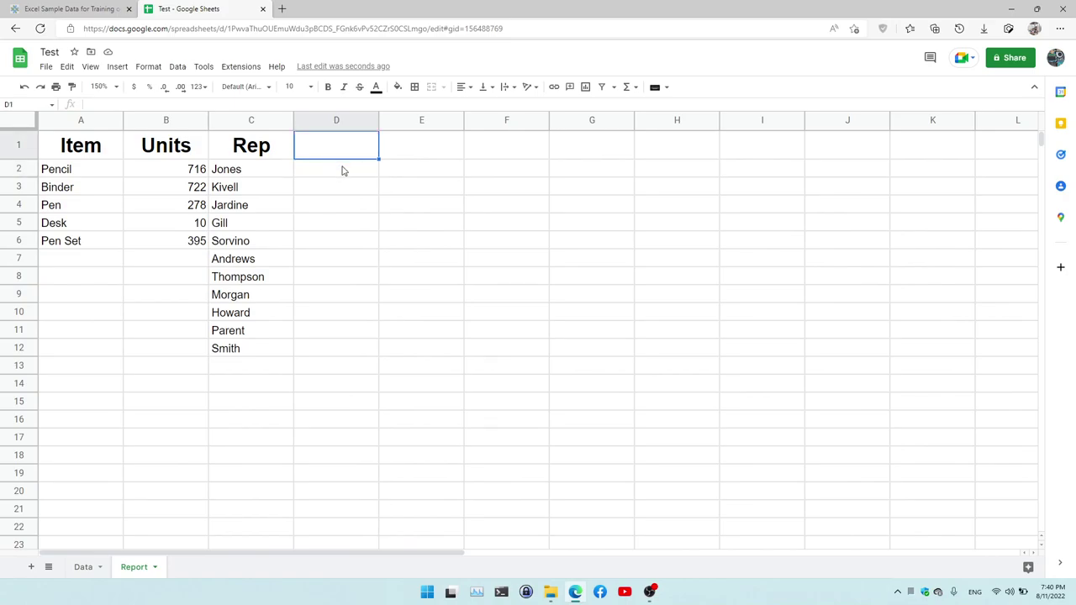
text(Sale)
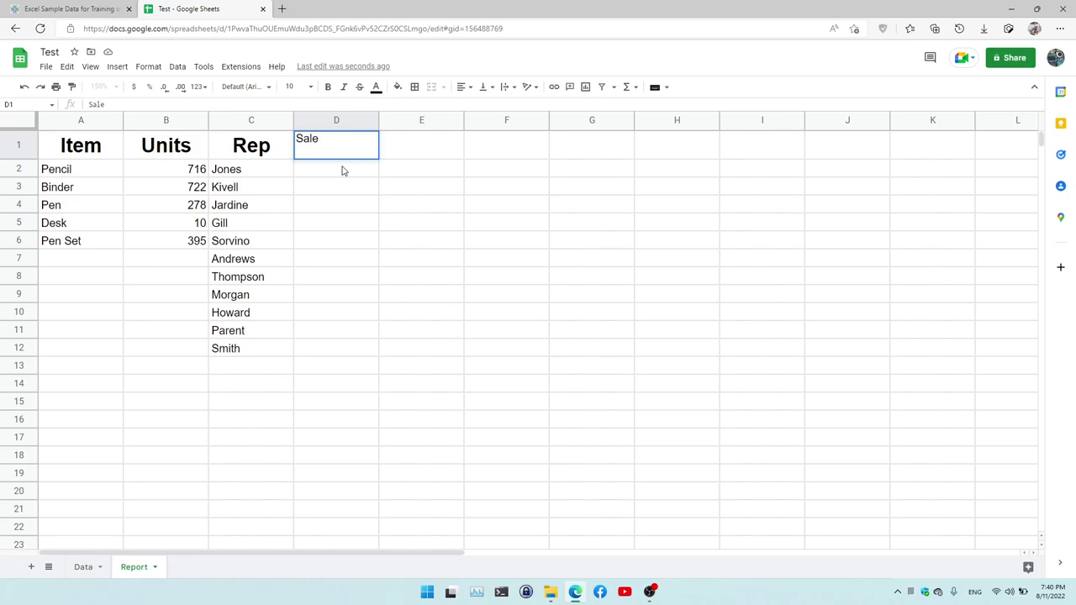
text( Toal)
key(BackSpace)
key(BackSpace)
key(BackSpace)
key(BackSpace)
key(BackSpace)
key(BackSpace)
key(BackSpace)
key(BackSpace)
text(Rep T)
text(otal)
key(Return)
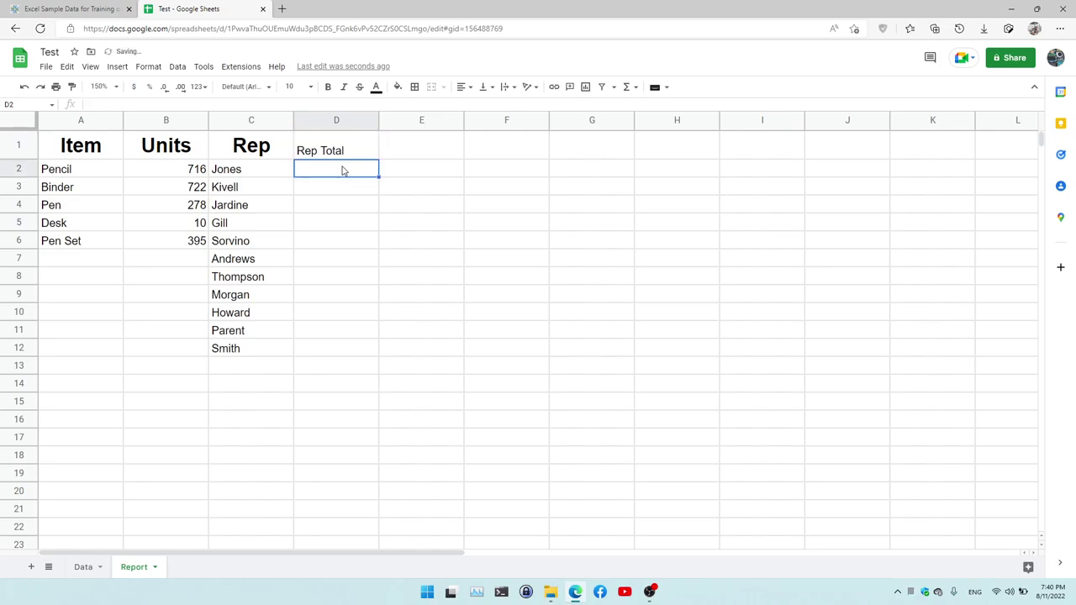
Copy the Rep header's bold, size-18 formatting onto Rep Total with Paint format
click(325, 148)
click(273, 152)
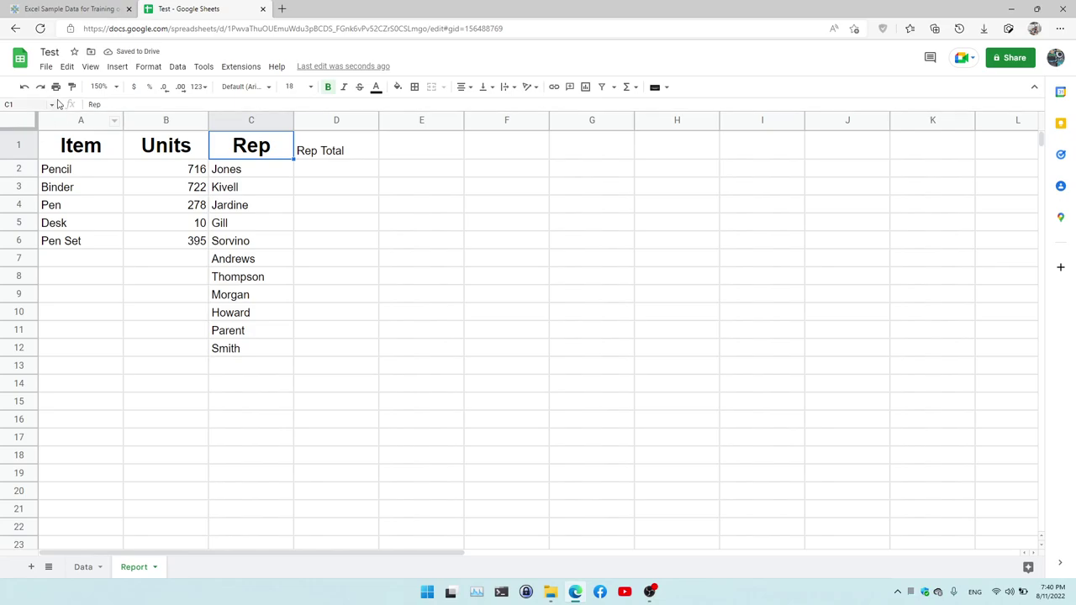
click(71, 87)
click(335, 153)
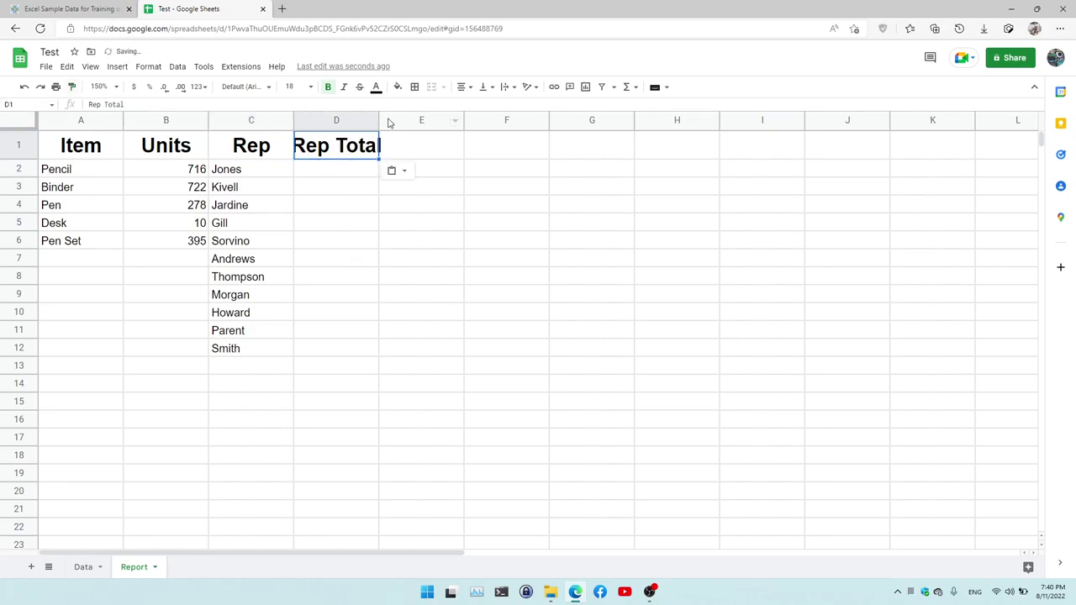
Widen column D for Rep Total and column B for Units
drag(378, 119, 410, 120)
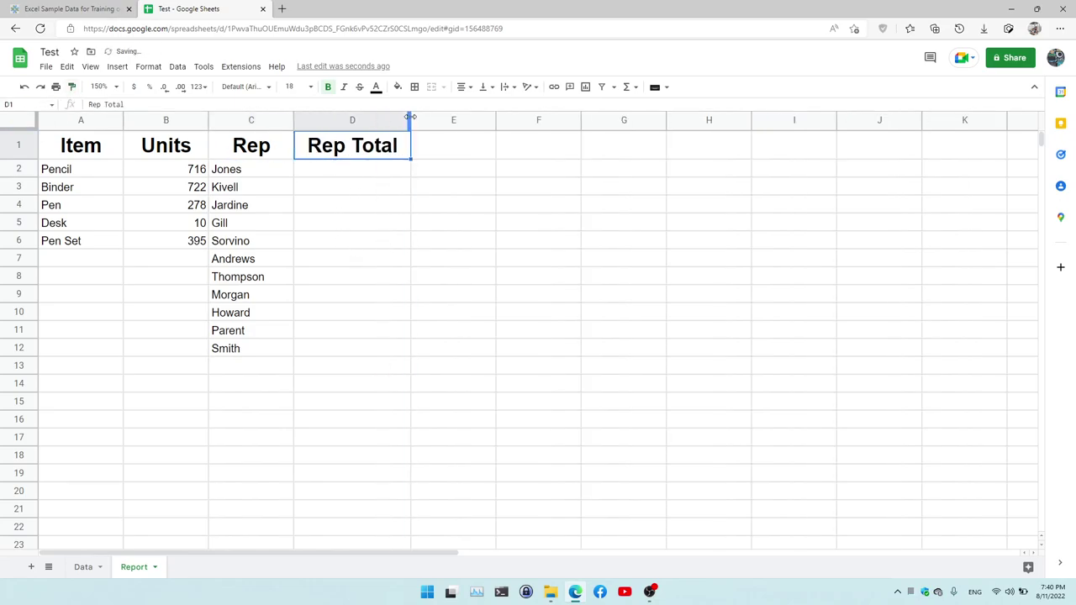
click(391, 225)
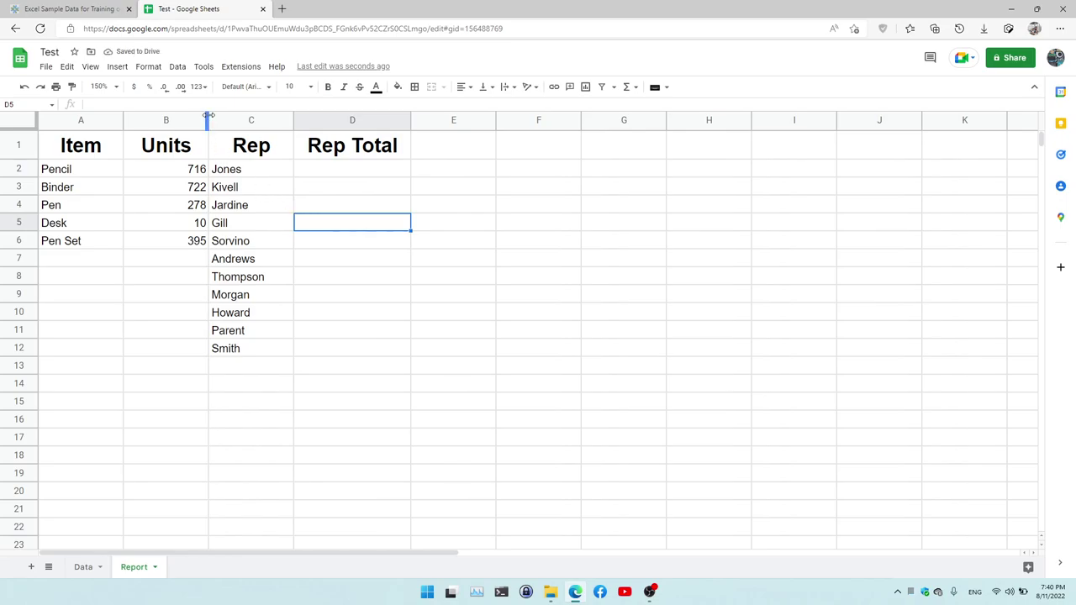
drag(208, 116, 220, 117)
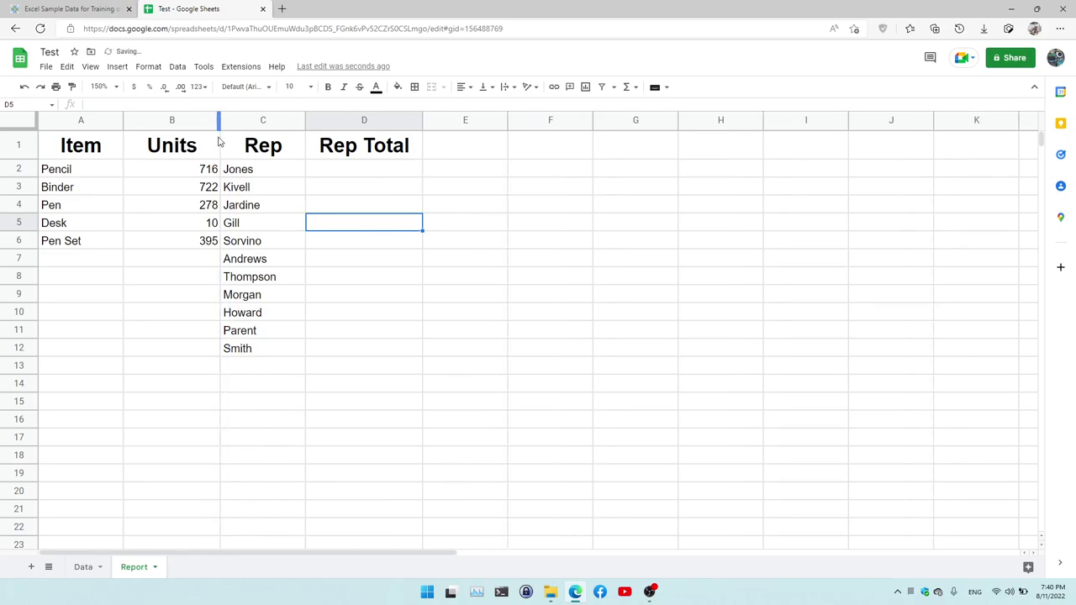
click(186, 174)
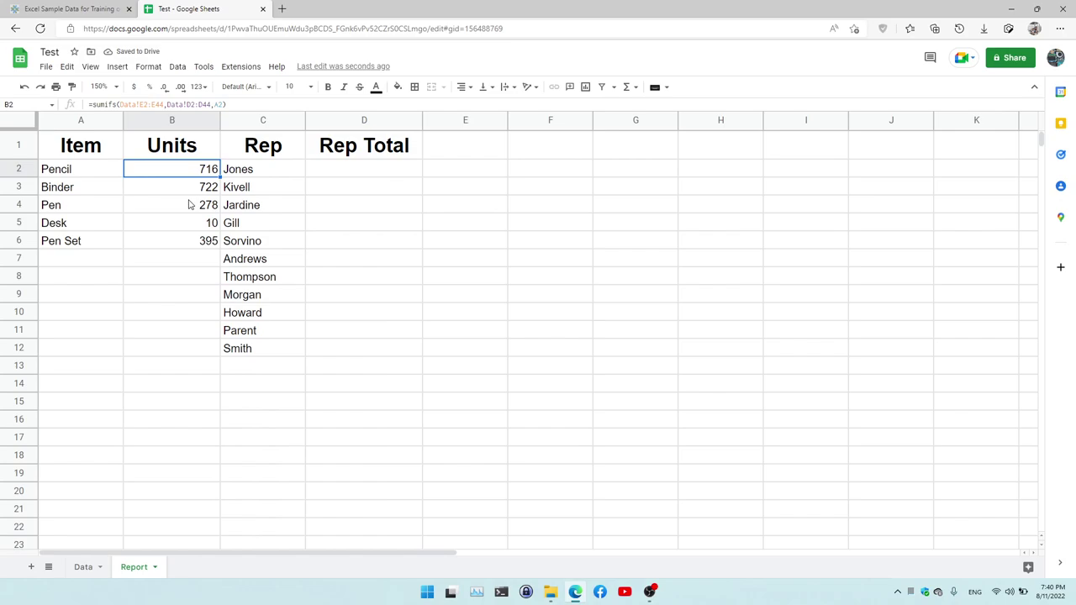